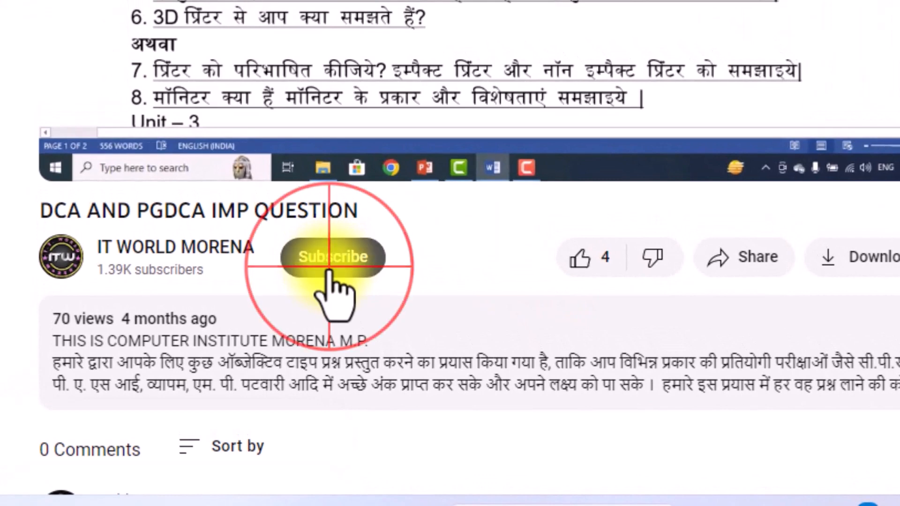
- Set the notifications for the IT WORLD MORENA channel to All
click(433, 266)
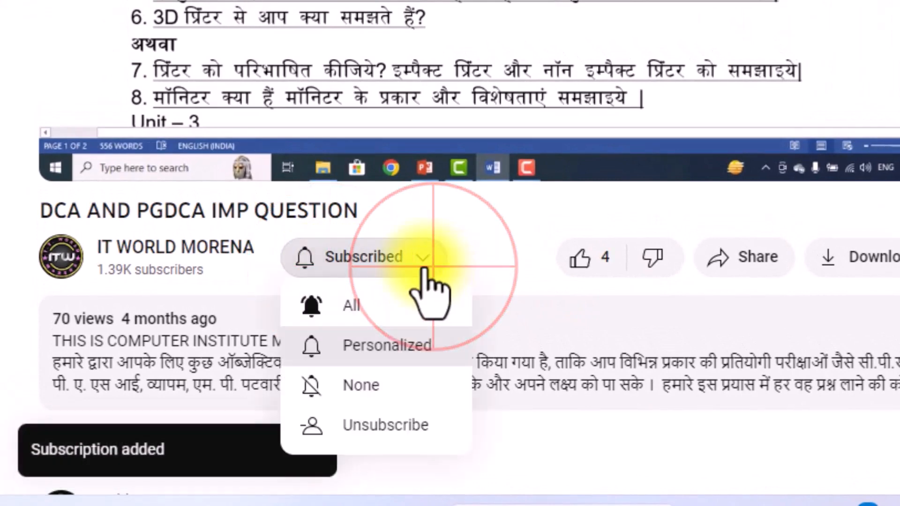
click(350, 303)
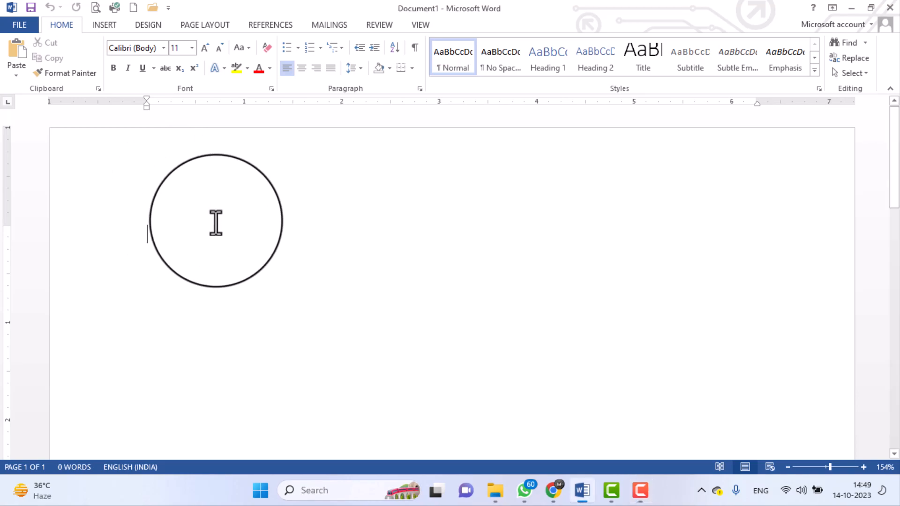
- Fill the blank document with five sample paragraphs beginning "Video provides a powerful way to help you prove your point."
text(Video provides a powerful way to help you prove your point. When you click Online Video, you can paste in the embed code for the video you want to add. You can also type a keyword to search online for the video that best fits your document. To make your document look professionally produced, Word provides header, footer, cover page, and text box designs that complement each other. For example, you can add a matching cover page, header, and sidebar. Click Insert and then choose the elements you want from the different galleries. Themes and styles also help keep your document coordinated. When you click Design and choose a new Theme, the pictures, charts, and SmartArt graphics change to match your new theme. When you apply styles, your headings change to match the new theme. Save time in Word with new buttons that show up where you need them. To change the way a picture fits in your document, click it and a button for layout options appears next to it. When you work on a table, click where you want to add a row or a column, and then click the plus sign. Reading is easier, too, in the new Reading view. You can collapse parts of the document and focus on the text you want. If you need to stop reading before you reach the end, Word remembers where you left off - even on another device.)
scroll(108, 220, up, 5)
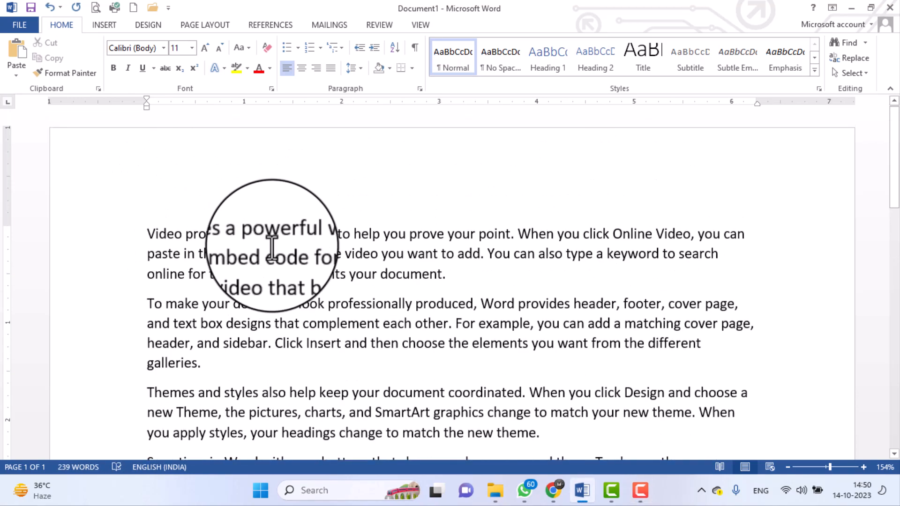
scroll(272, 245, down, 7)
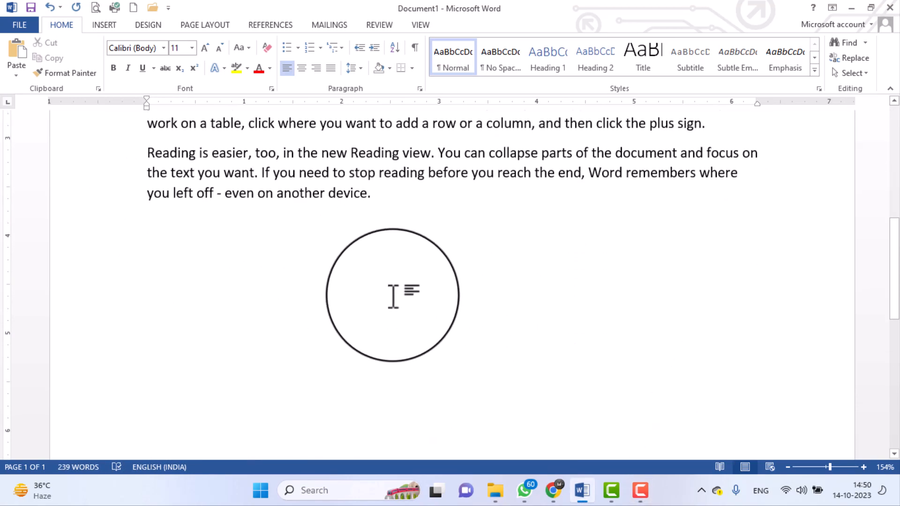
scroll(393, 297, up, 8)
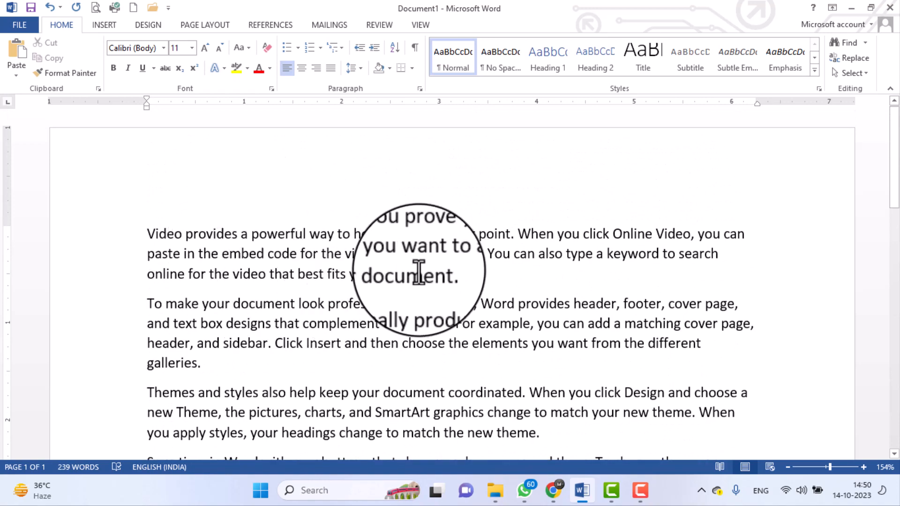
scroll(304, 263, down, 1)
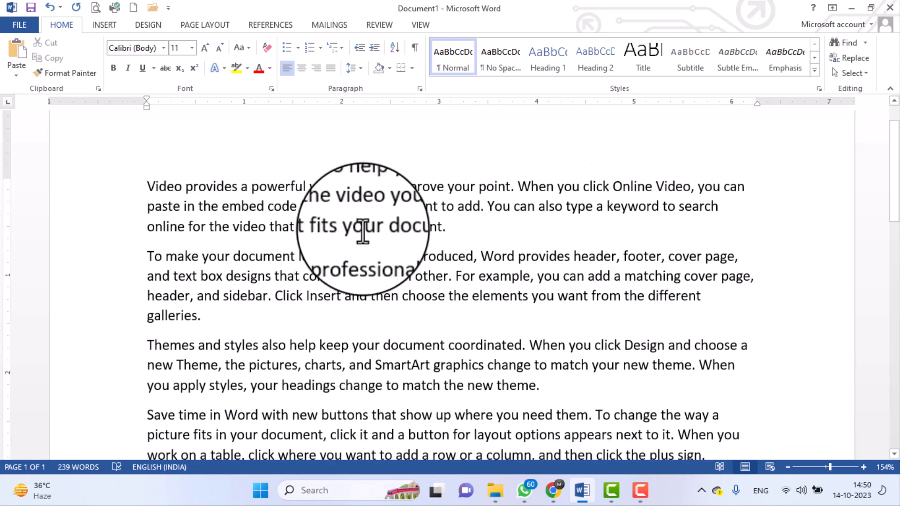
scroll(412, 281, down, 2)
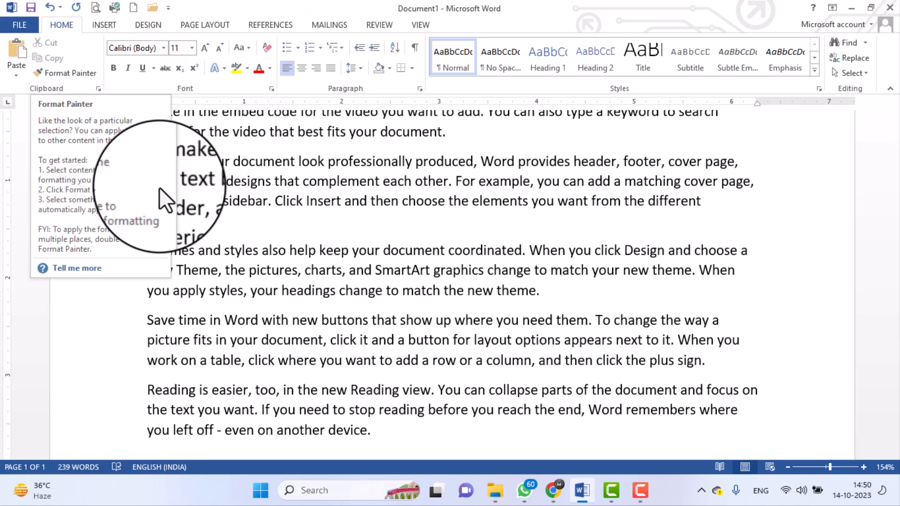
scroll(215, 195, up, 3)
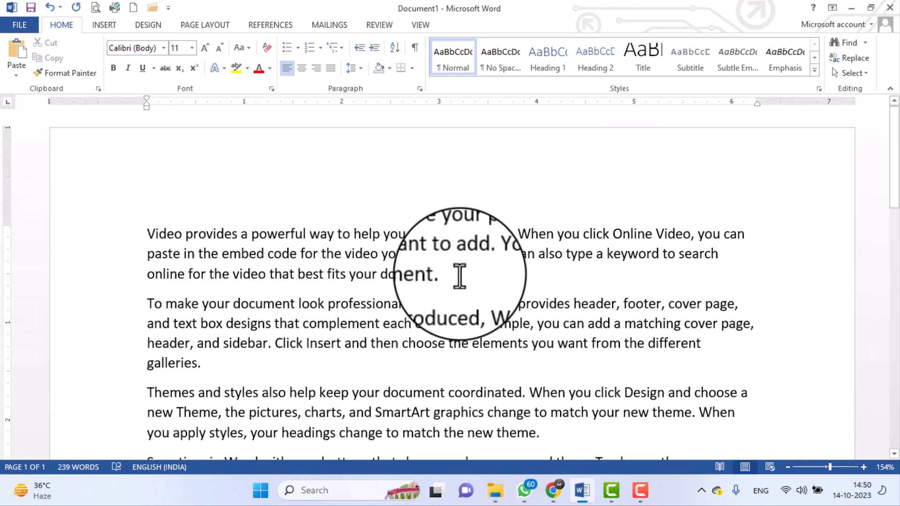
- Select the whole first paragraph, then only its part from "When you click Online Video" to the end, clearing each selection
drag(459, 276, 149, 234)
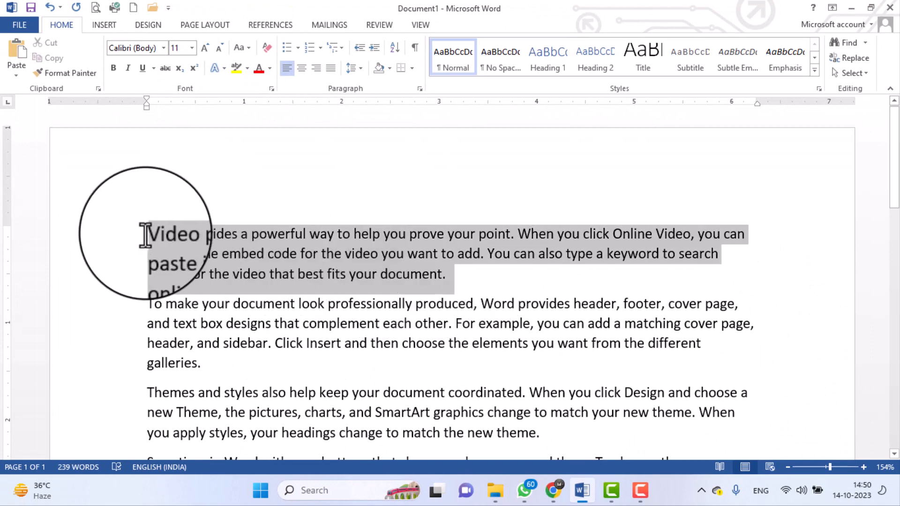
click(258, 274)
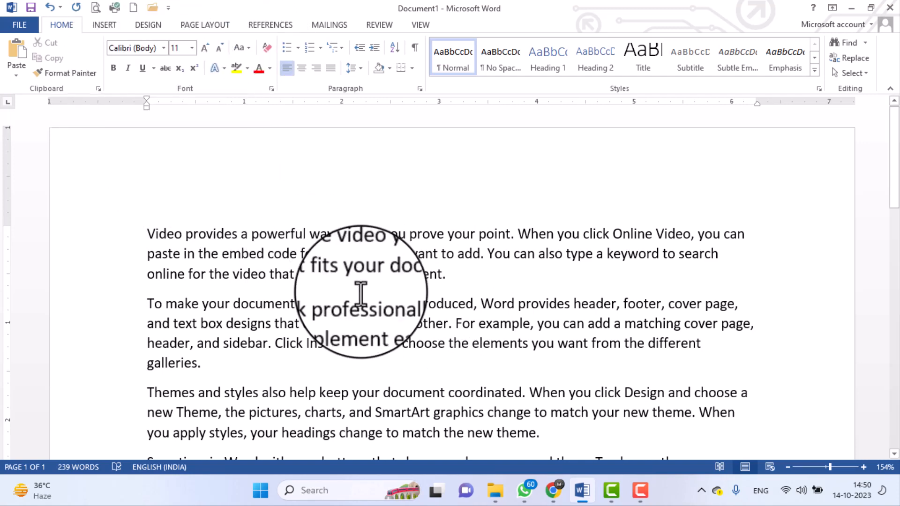
drag(476, 278, 143, 231)
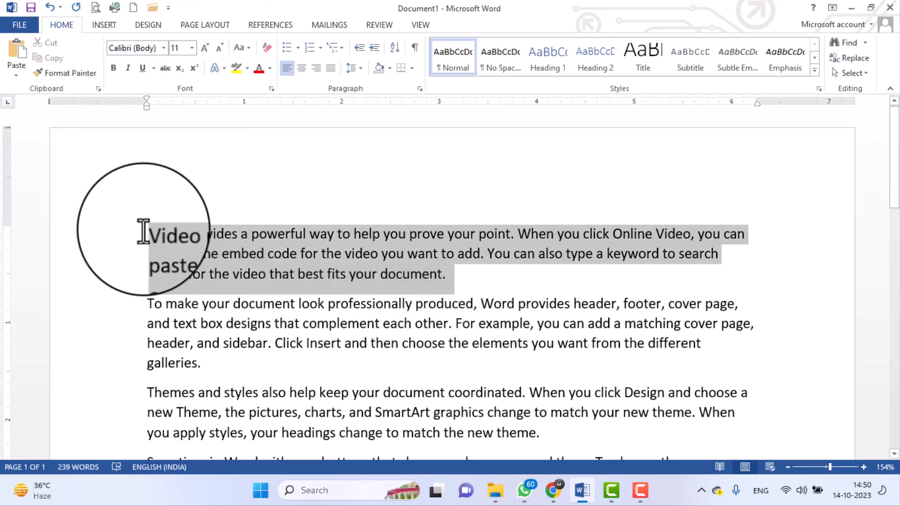
click(457, 274)
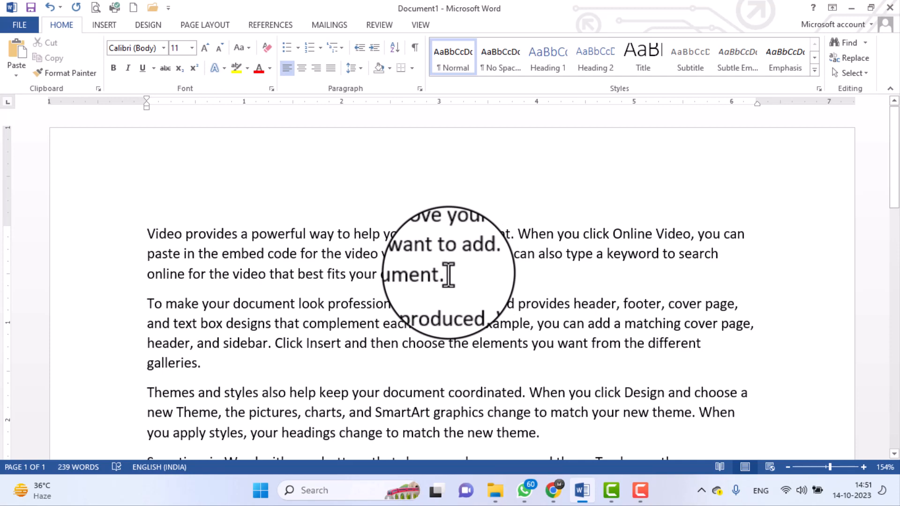
drag(449, 274, 520, 234)
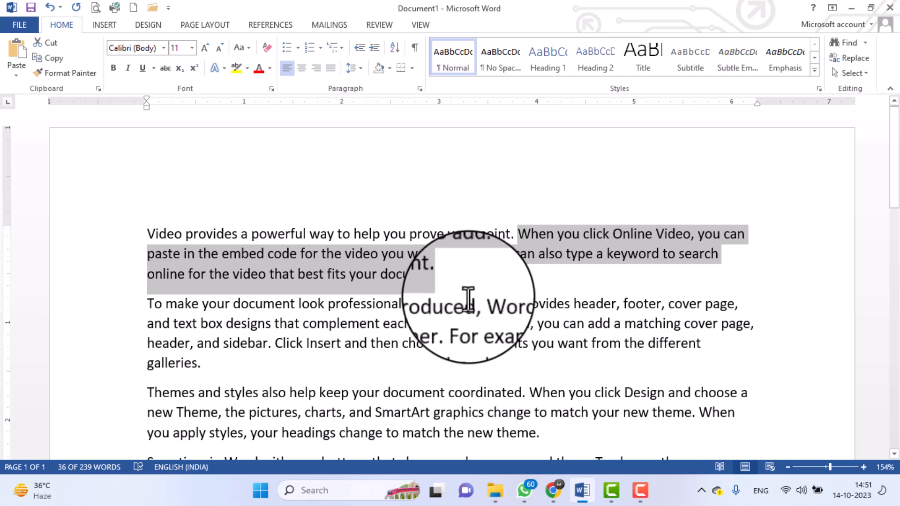
click(445, 275)
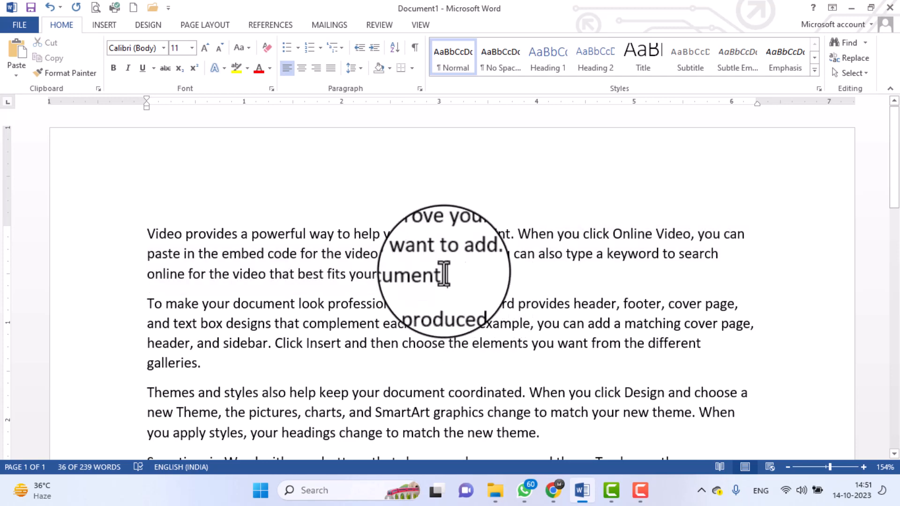
- In the first paragraph, select the word "Video", its sentence and then the whole paragraph, clearing each selection
double_click(164, 233)
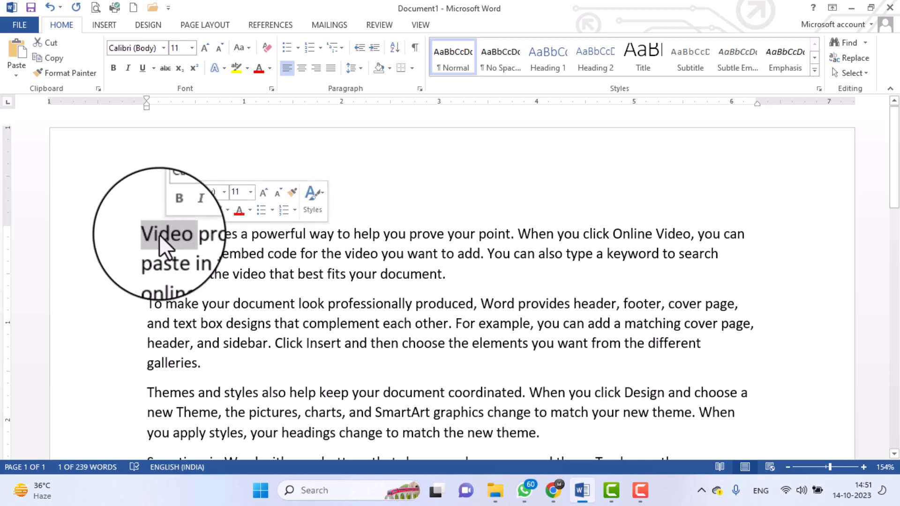
ctrl+click(203, 248)
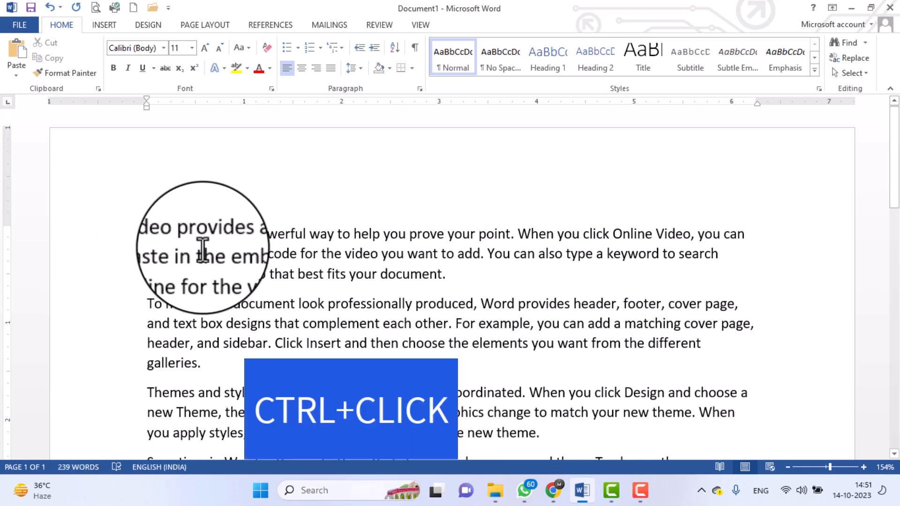
ctrl+click(157, 232)
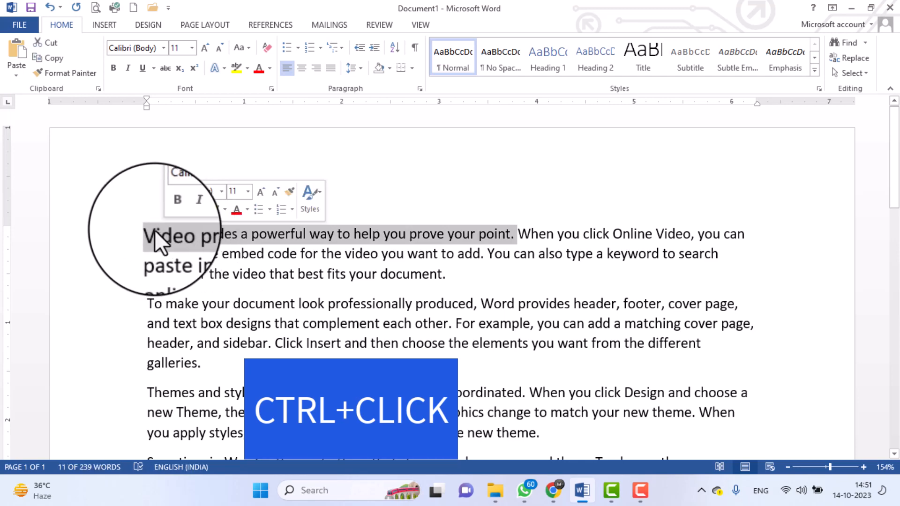
click(453, 254)
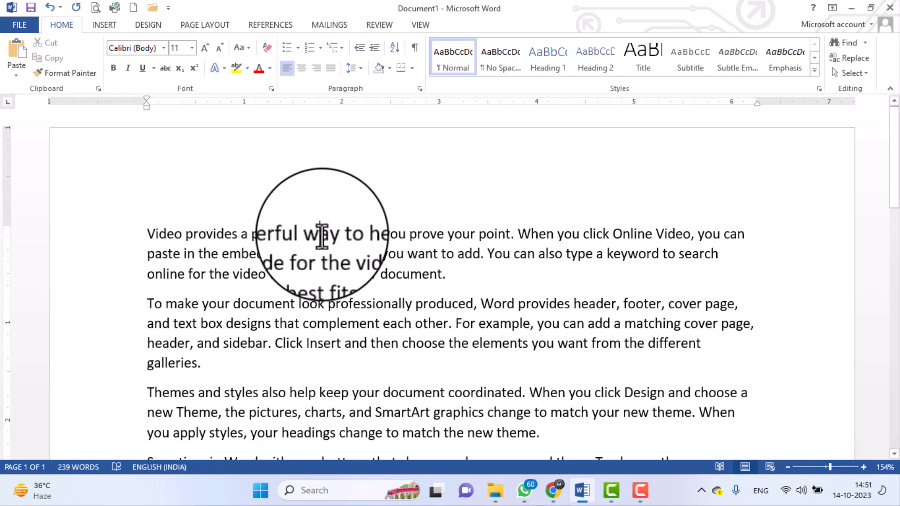
triple_click(321, 234)
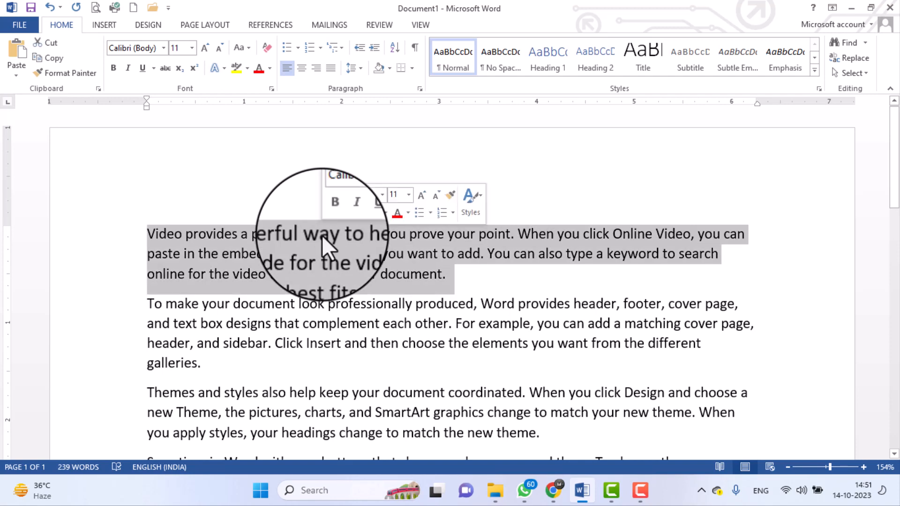
click(376, 254)
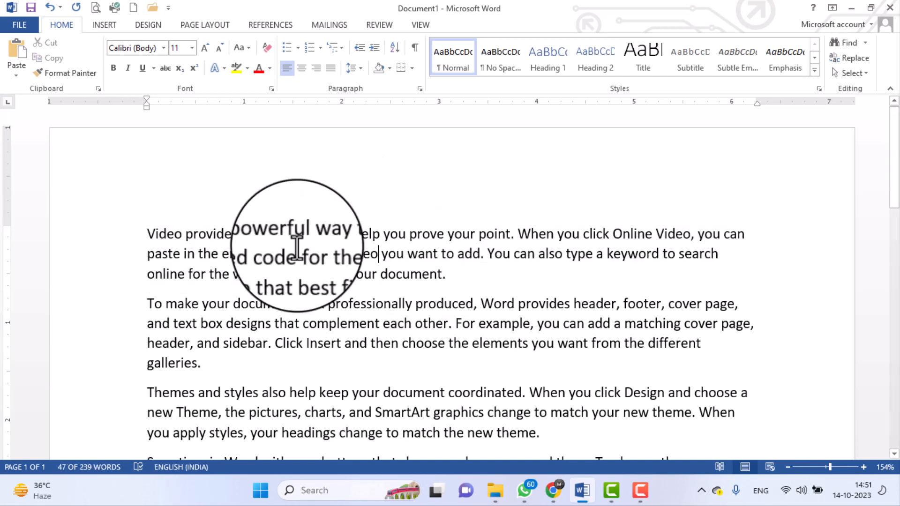
- Select the word "powerful" in the first sentence, expand to its whole paragraph, and clear the selection
double_click(266, 235)
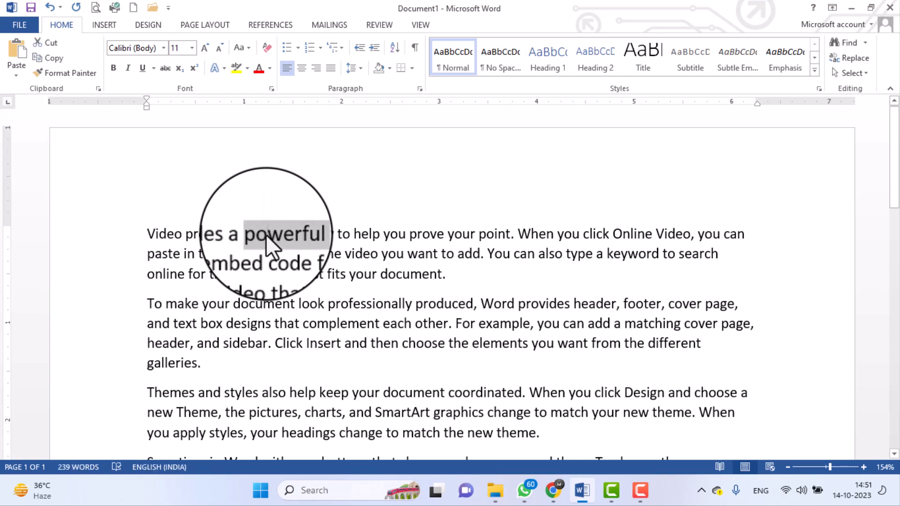
triple_click(266, 234)
click(266, 234)
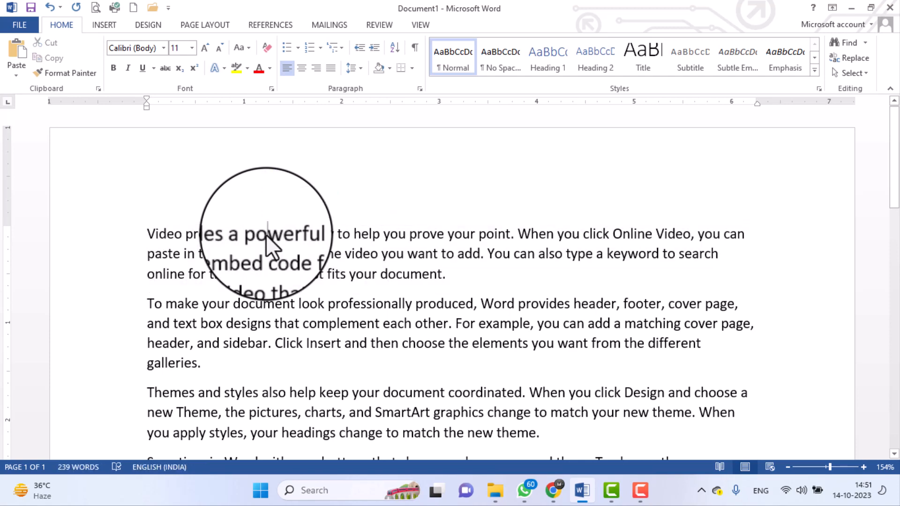
- Select the first sentence, then the text from within "help" to the end of the first paragraph, clearing each selection
ctrl+click(265, 234)
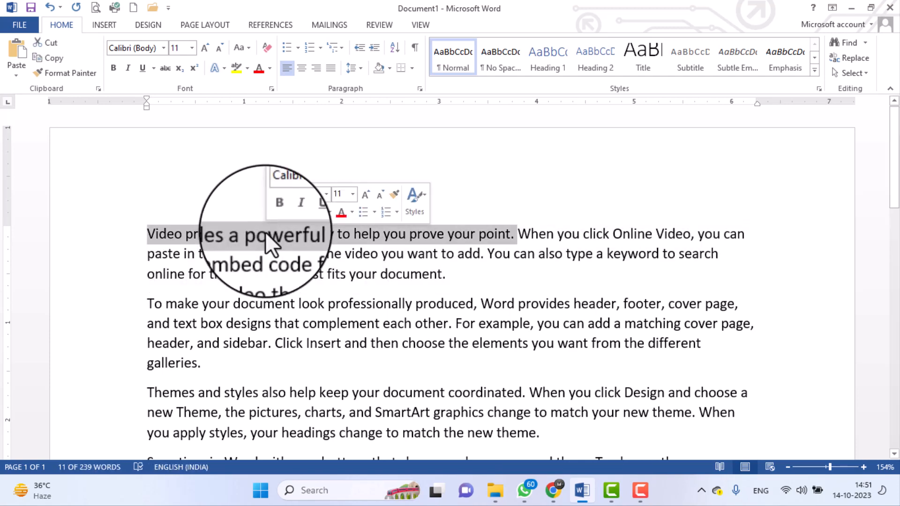
click(445, 274)
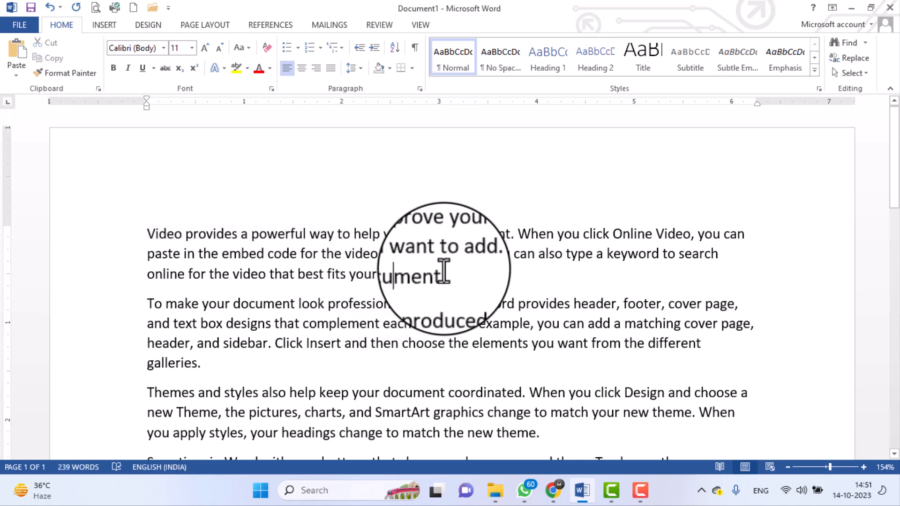
drag(449, 276, 370, 237)
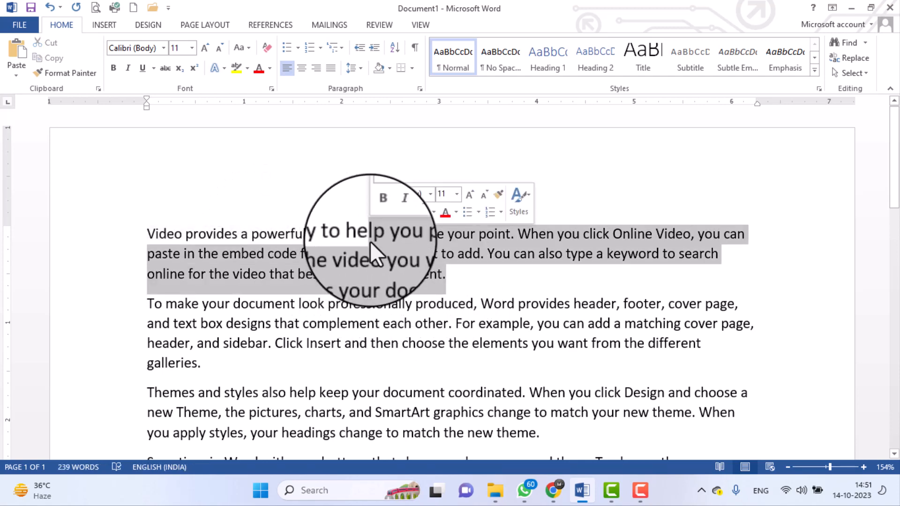
click(385, 278)
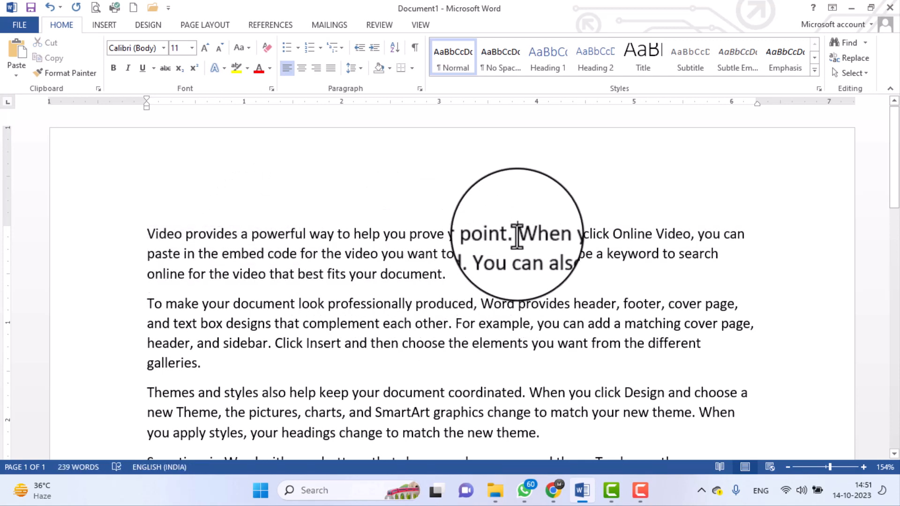
- Extend a selection character by character from the end of the first sentence back to the word "powerful", and clear it
click(513, 234)
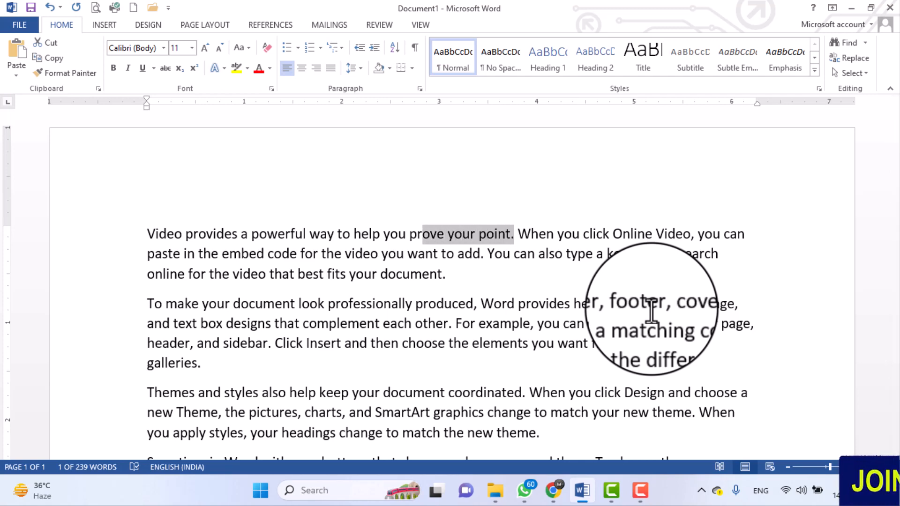
key(shift+Left)
key(shift+Left)
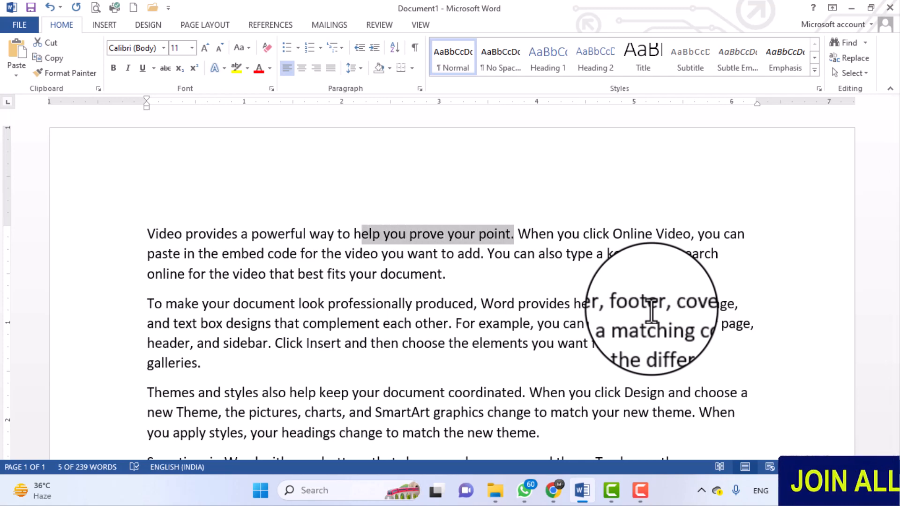
key(shift+Left)
key(shift+Left)
key(shift+Left)
key(shift+Left)
key(shift+Left)
key(shift+Left)
key(shift+Left)
key(shift+Left)
key(shift+Left)
key(shift+Left)
key(shift+Left)
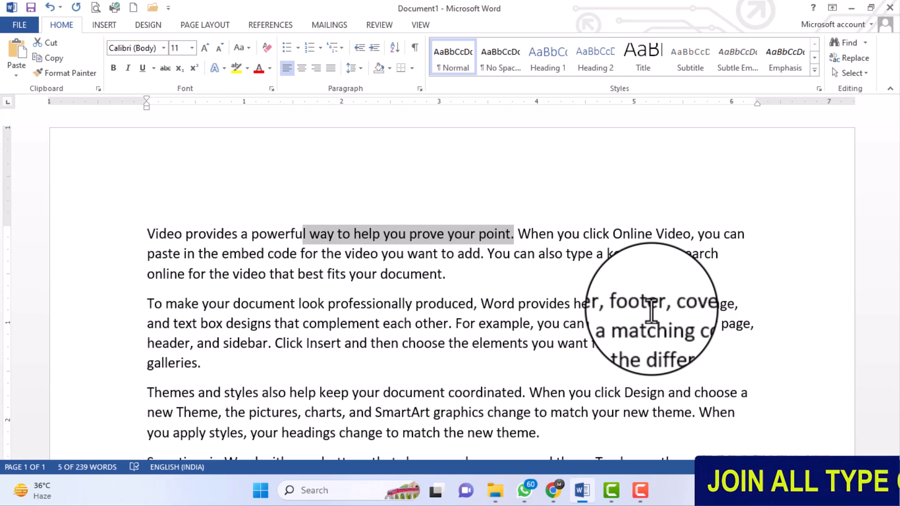
key(shift+Left)
key(shift+Left)
key(shift+Left)
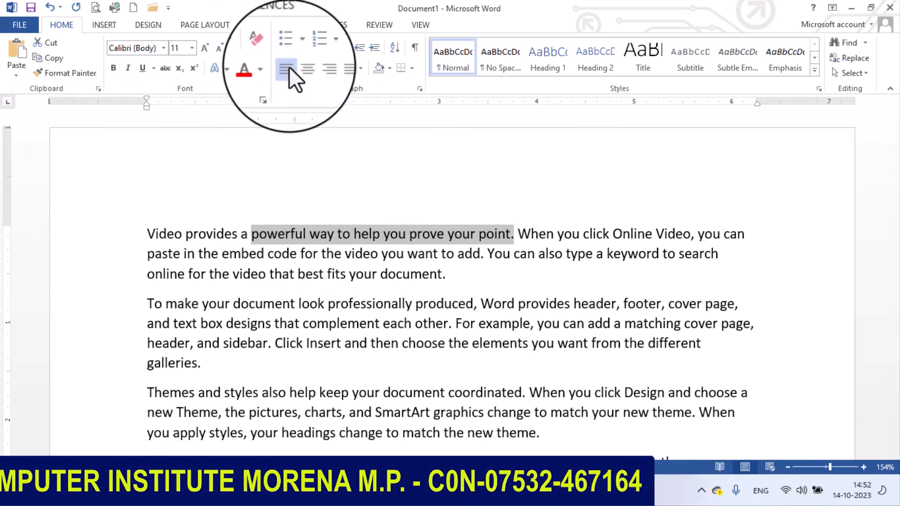
click(148, 233)
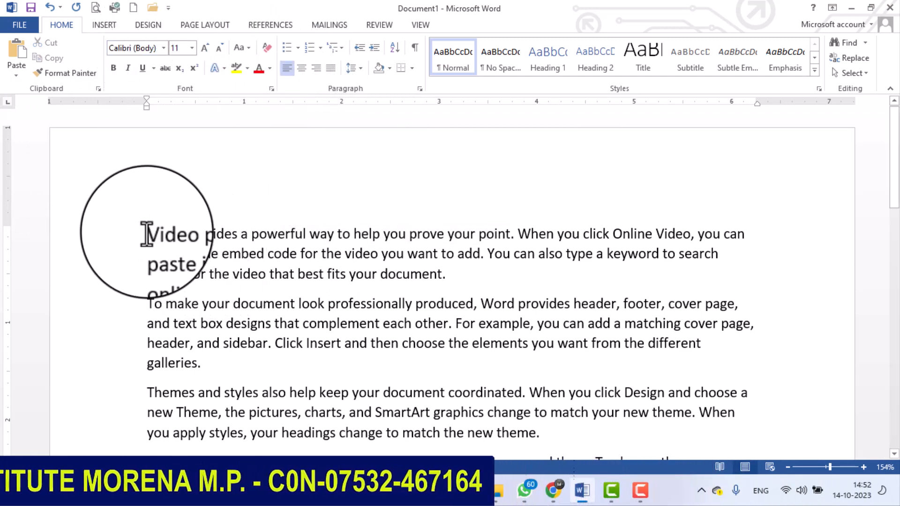
drag(147, 233, 155, 235)
click(266, 260)
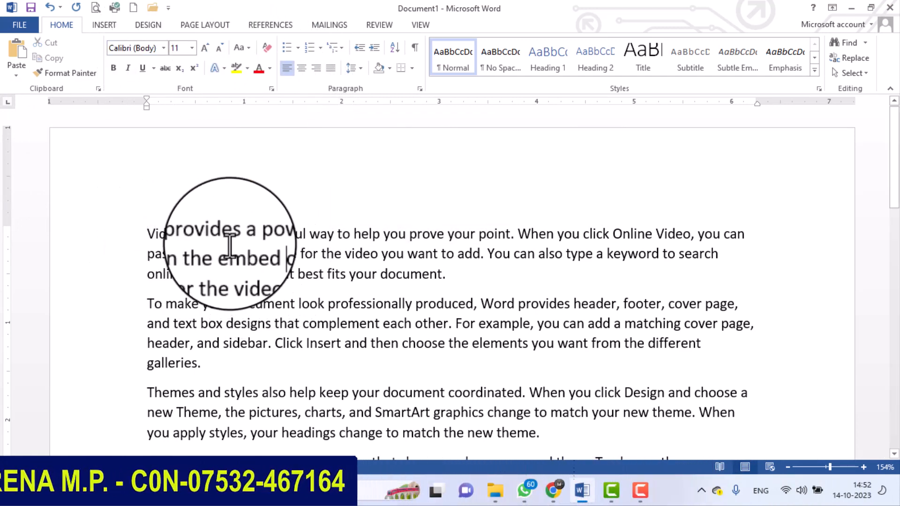
- Change the font of the first sentence of the first paragraph to Arial Narrow Bold
ctrl+click(216, 234)
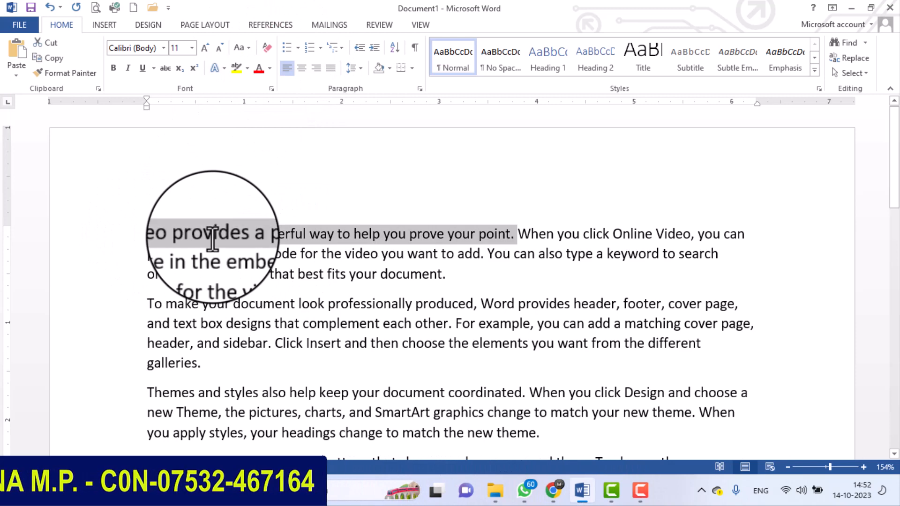
click(162, 49)
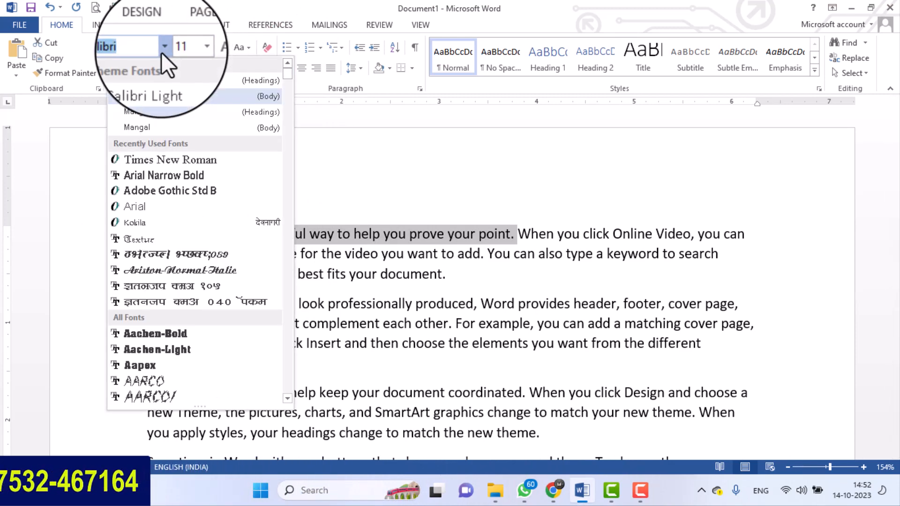
click(175, 177)
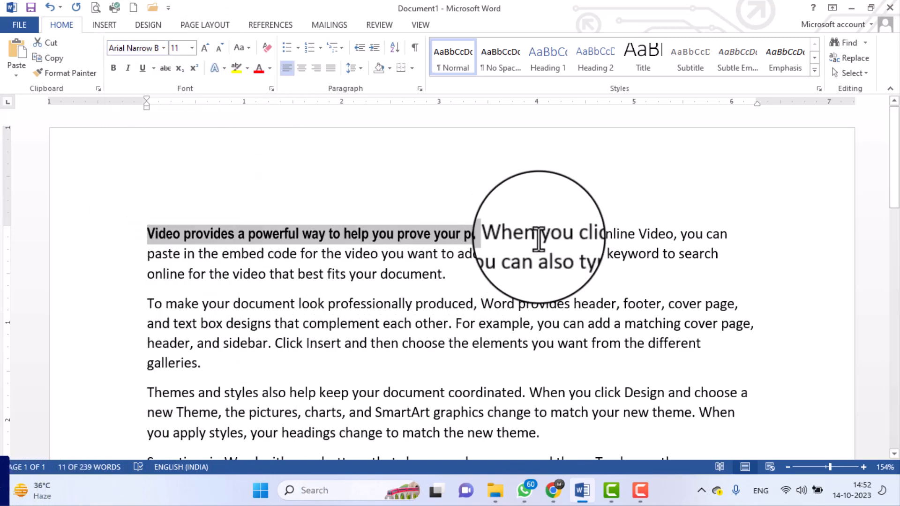
- Change the font of the whole first paragraph to Arial Narrow Bold, and reselect that paragraph
triple_click(454, 275)
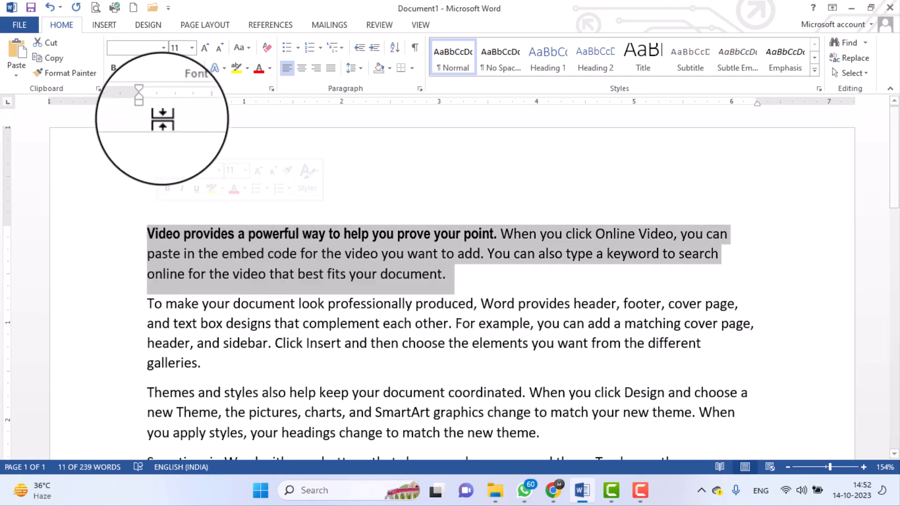
click(163, 48)
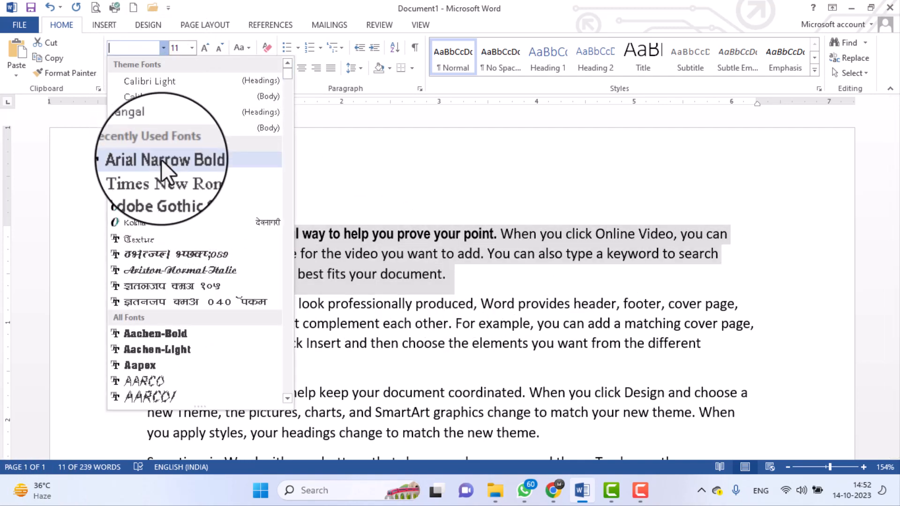
click(161, 160)
click(345, 265)
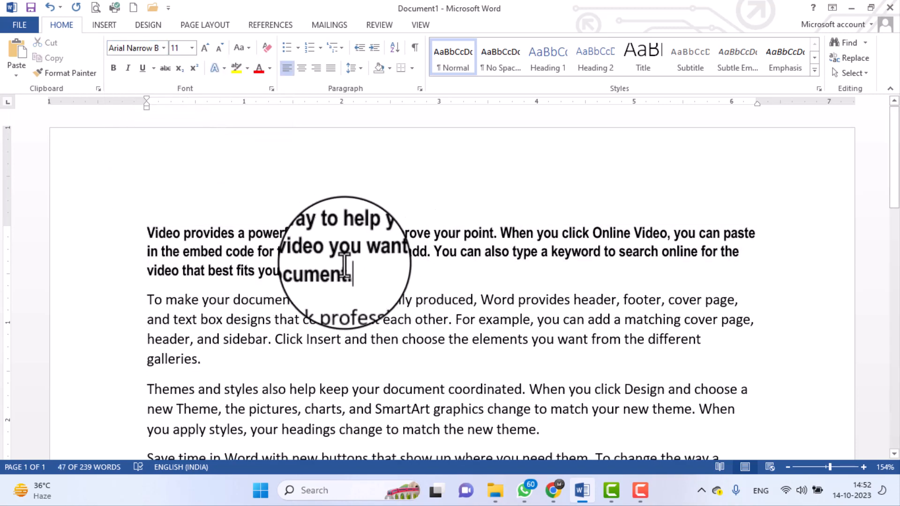
scroll(342, 263, down, 1)
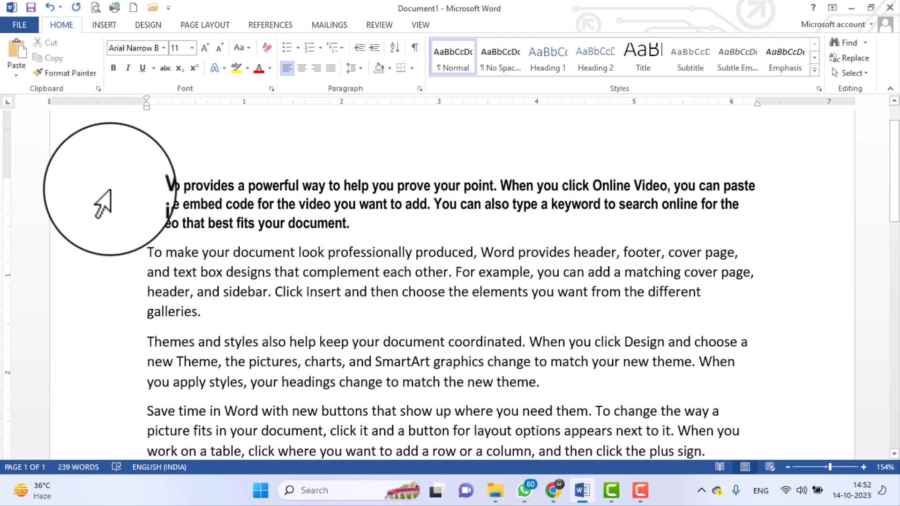
double_click(94, 206)
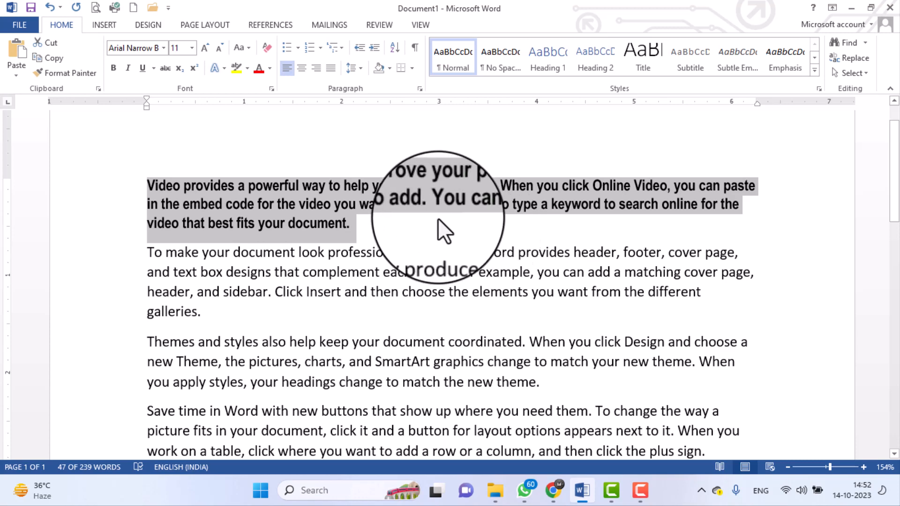
- Try custom font sizes of 200 and 2000 on the selected first paragraph, dismissing each attempt
click(192, 49)
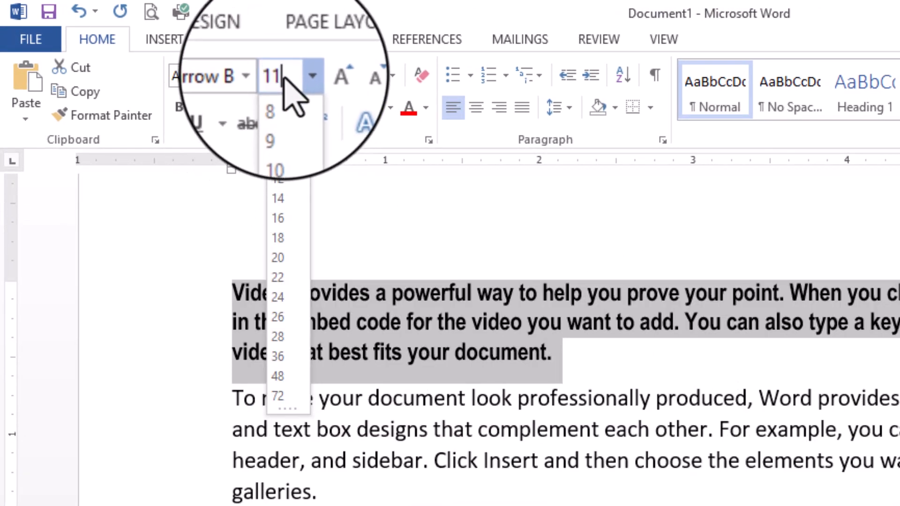
drag(284, 78, 268, 79)
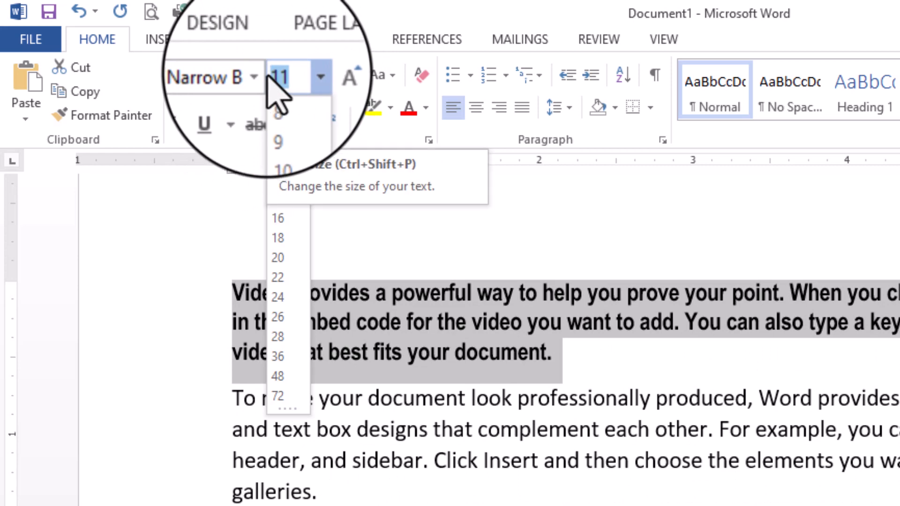
text(200)
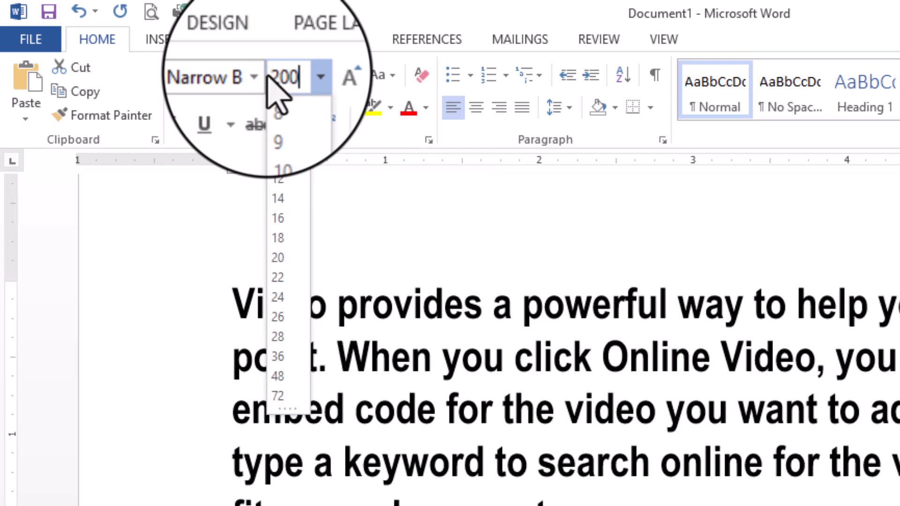
key(Escape)
key(Escape)
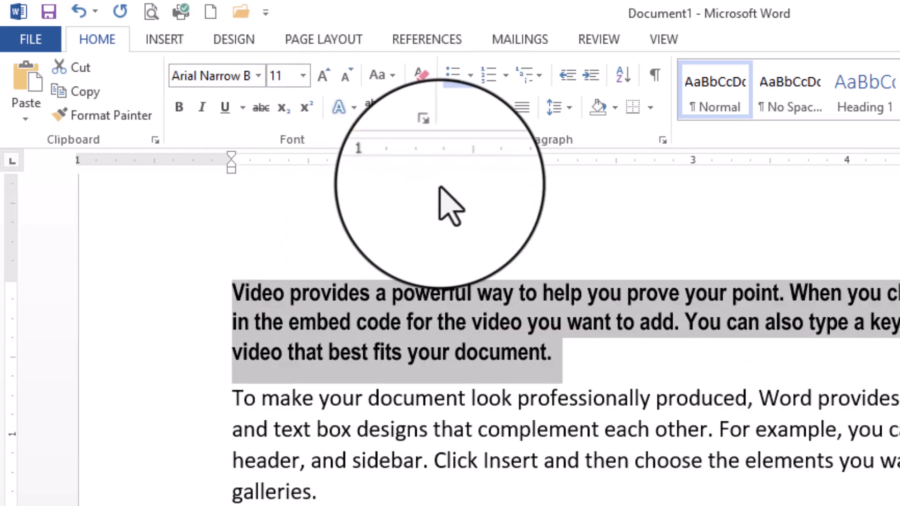
click(275, 76)
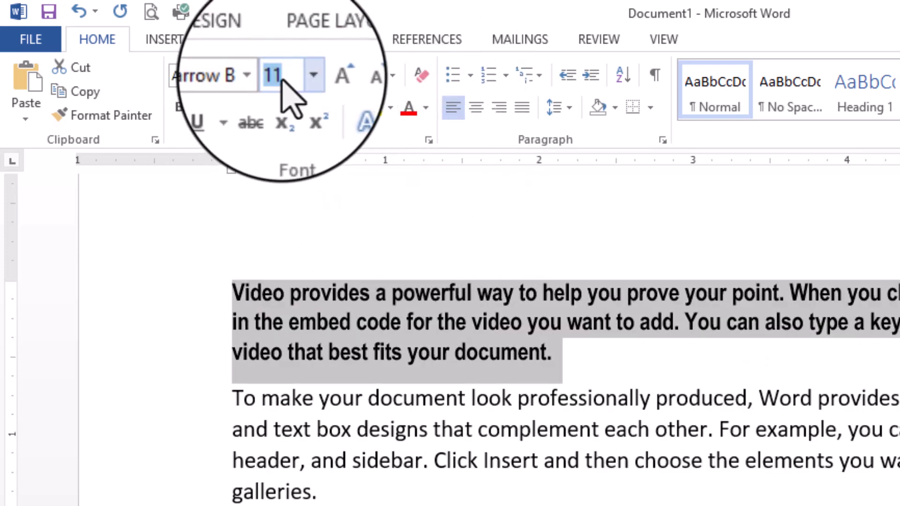
text(2000)
key(Return)
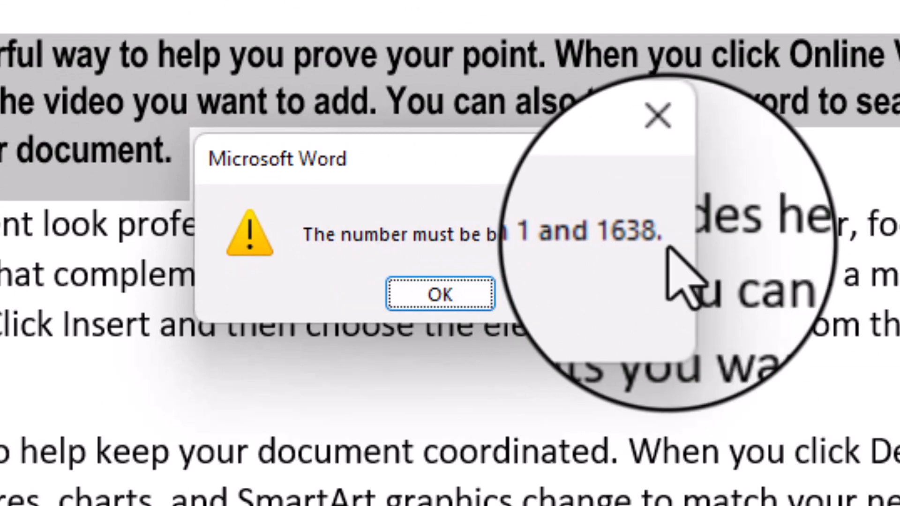
click(668, 161)
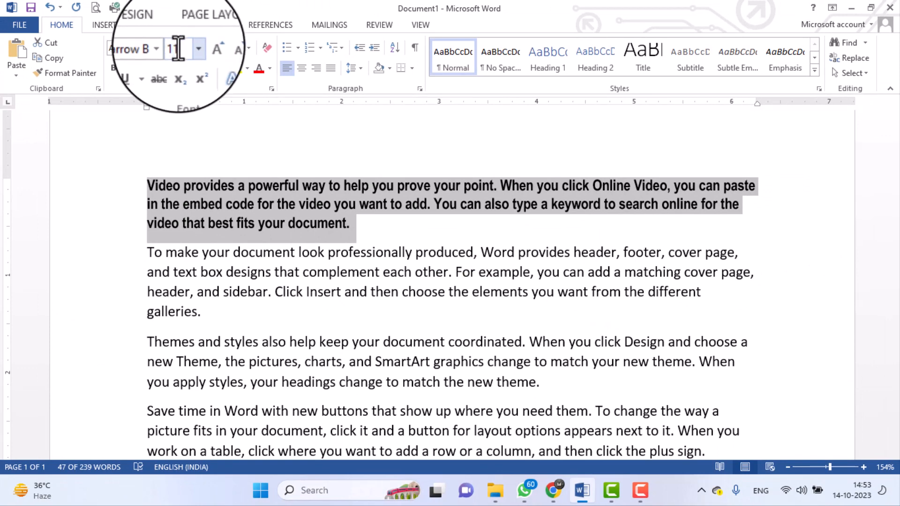
- Set the first paragraph's font size to 20 and enlarge it in steps to at least 24
click(190, 46)
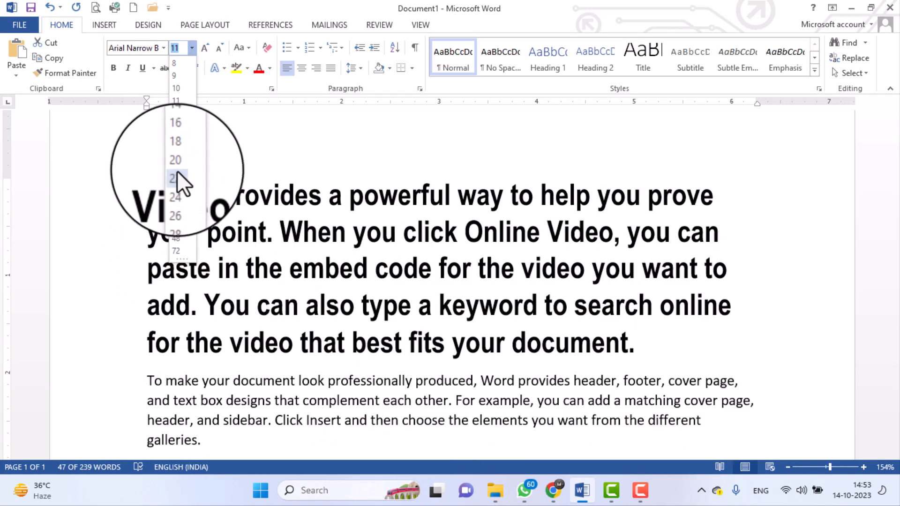
click(176, 162)
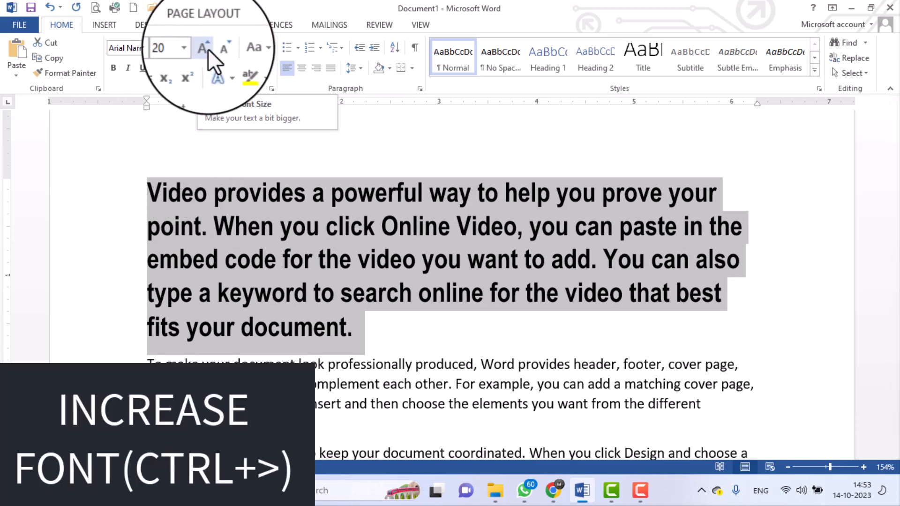
click(207, 48)
click(207, 48)
click(208, 49)
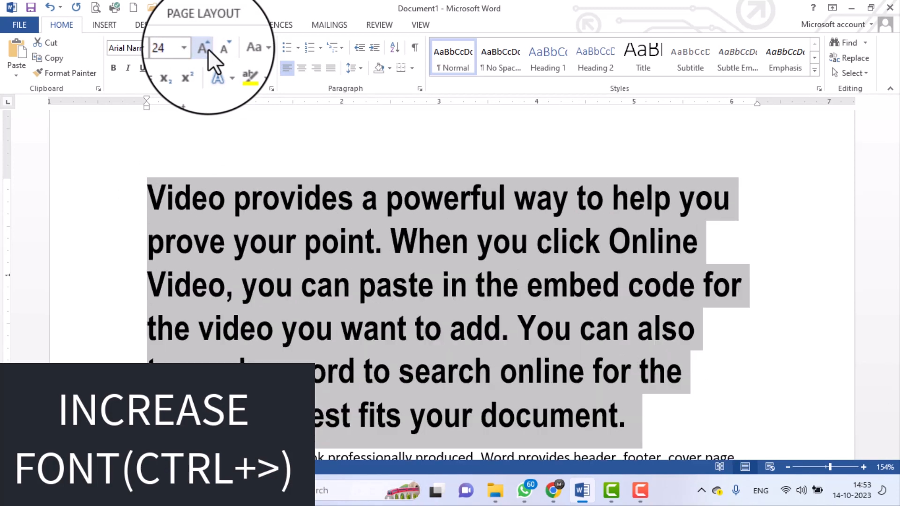
- Reduce the first paragraph's font size in steps down to 9
click(218, 49)
click(218, 49)
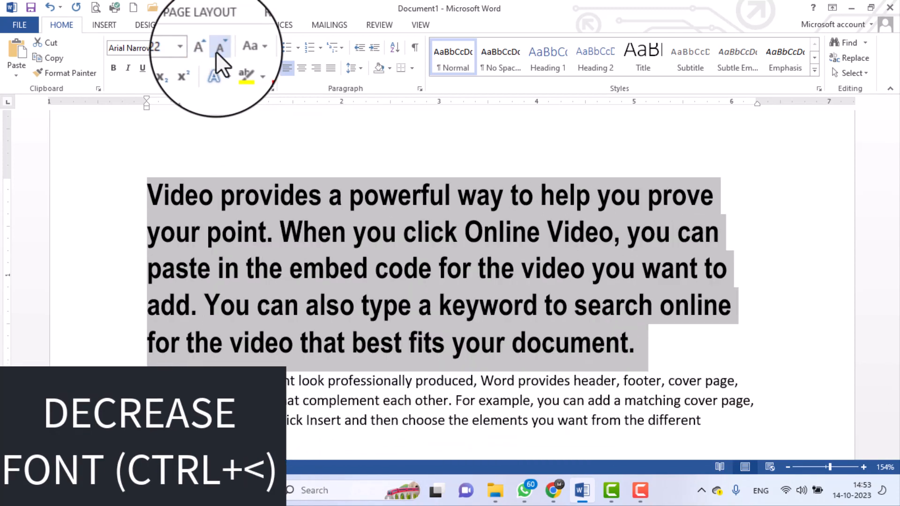
click(219, 49)
click(218, 49)
click(215, 52)
click(216, 52)
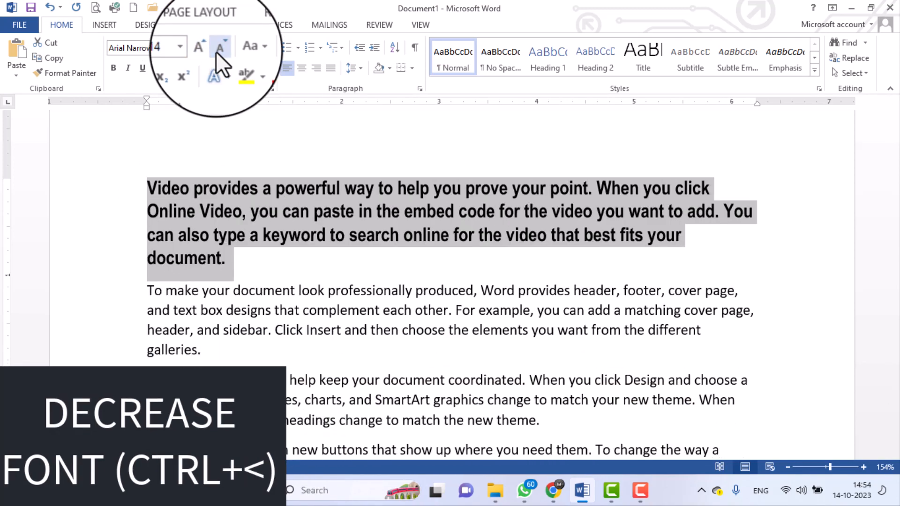
click(215, 52)
click(216, 52)
click(215, 52)
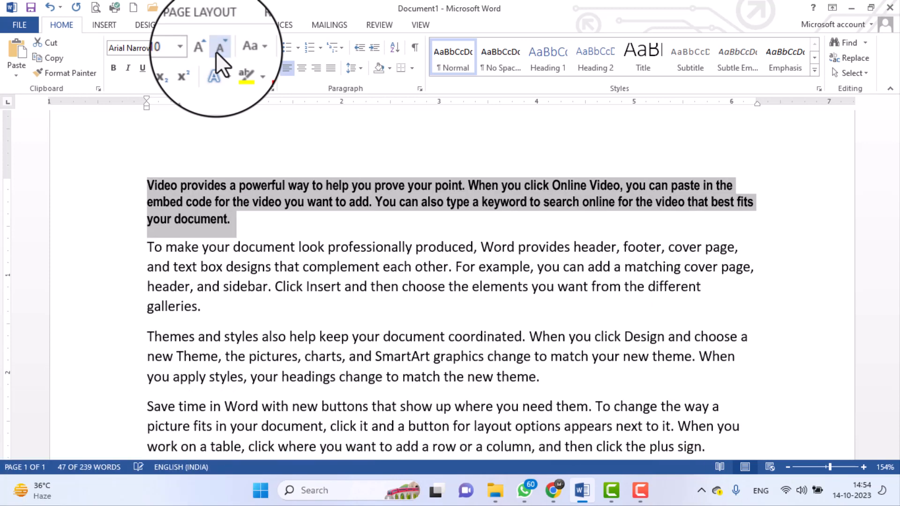
click(215, 52)
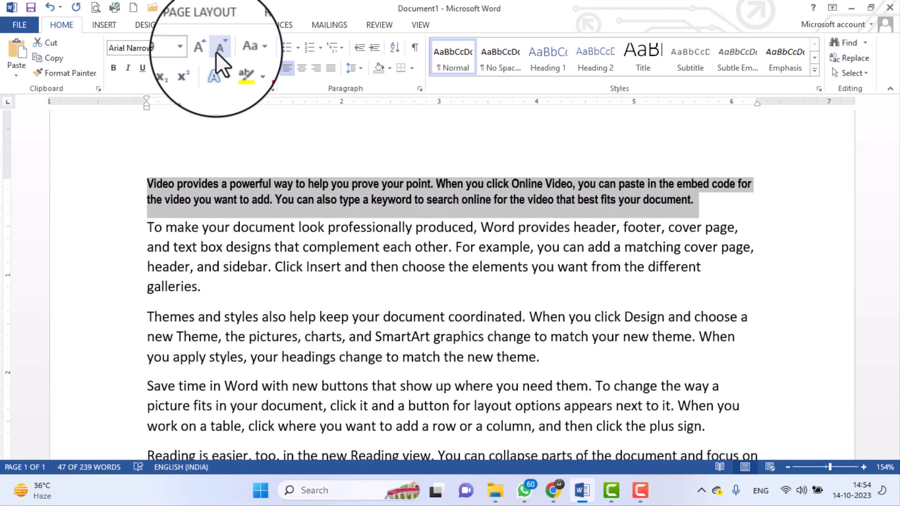
- Alternate between growing and shrinking the first paragraph's font size in the range up to 11, ending at 8
click(200, 48)
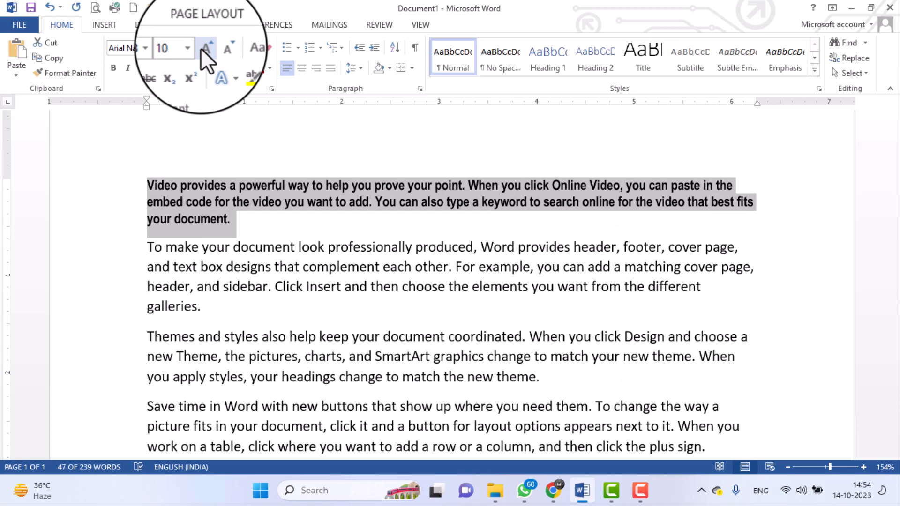
click(200, 48)
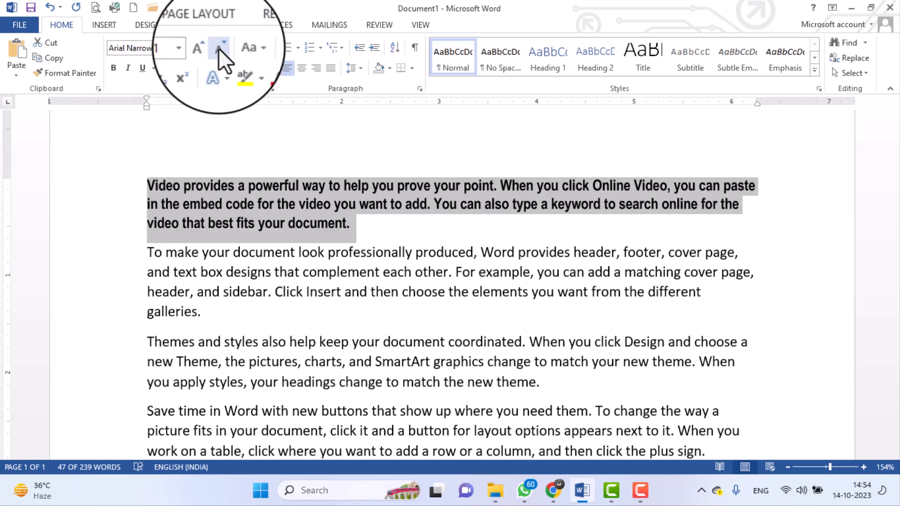
click(218, 47)
click(218, 47)
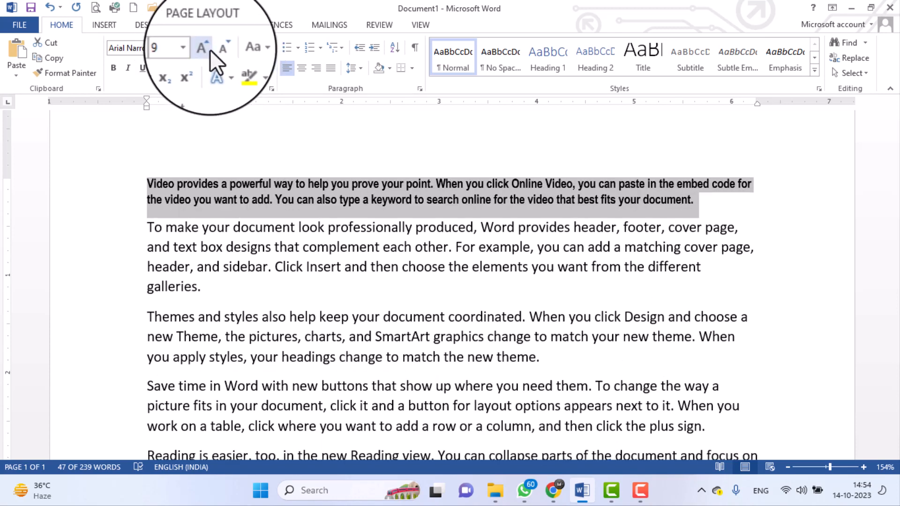
click(209, 50)
click(209, 49)
click(218, 48)
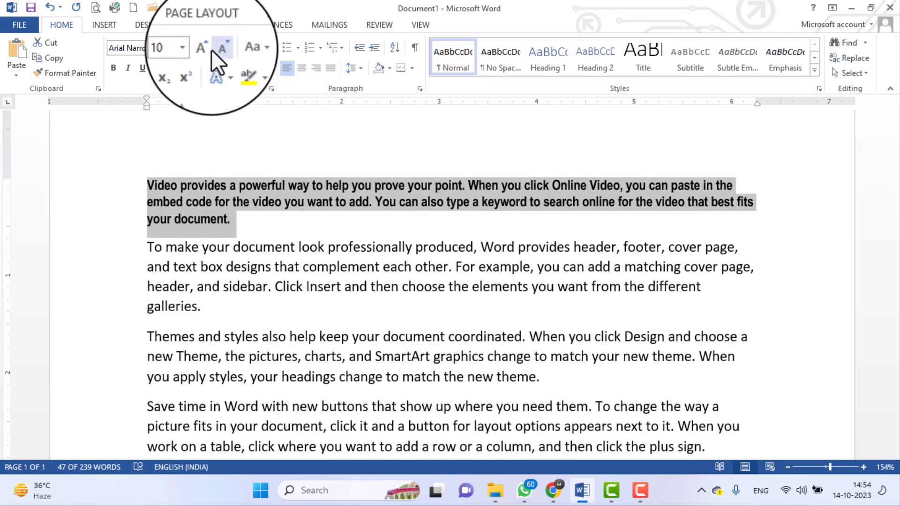
click(204, 49)
click(218, 49)
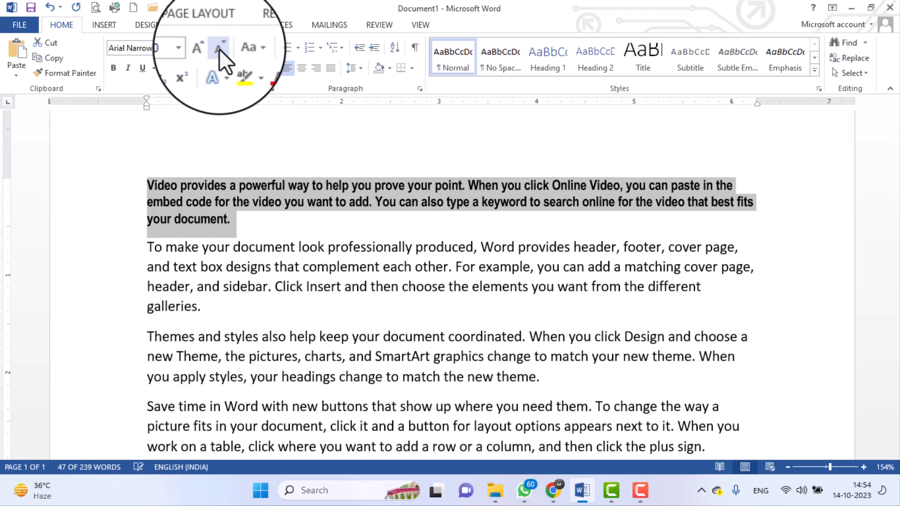
click(218, 49)
click(219, 48)
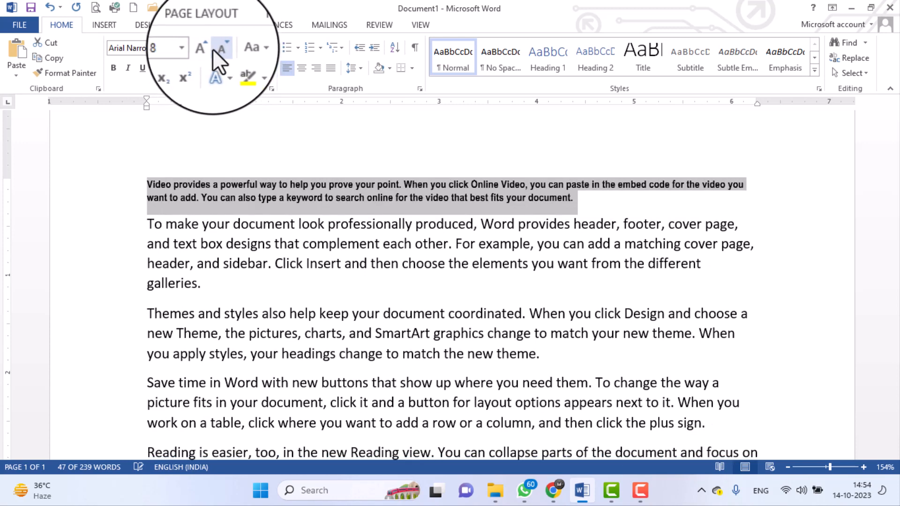
- Grow and shrink the first paragraph's font size in single steps again, finishing at 10
click(204, 49)
click(204, 49)
click(203, 49)
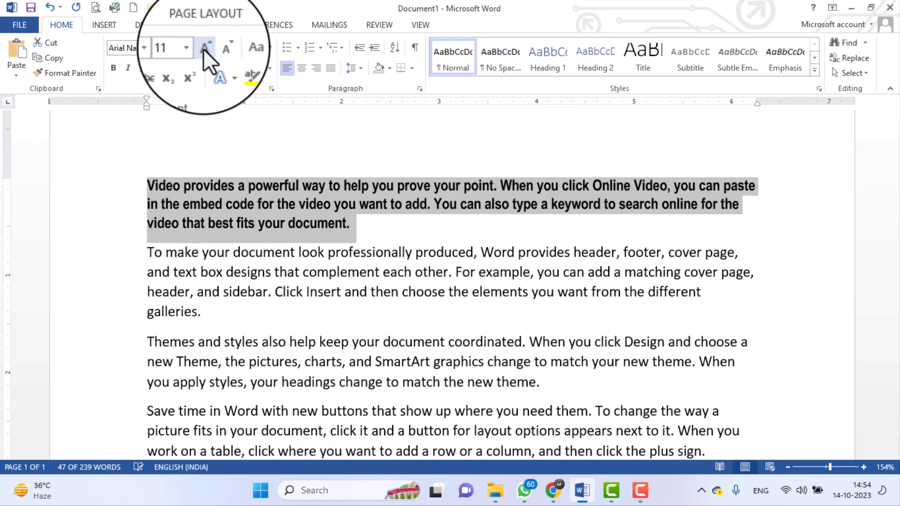
click(203, 48)
click(219, 49)
click(219, 49)
click(219, 48)
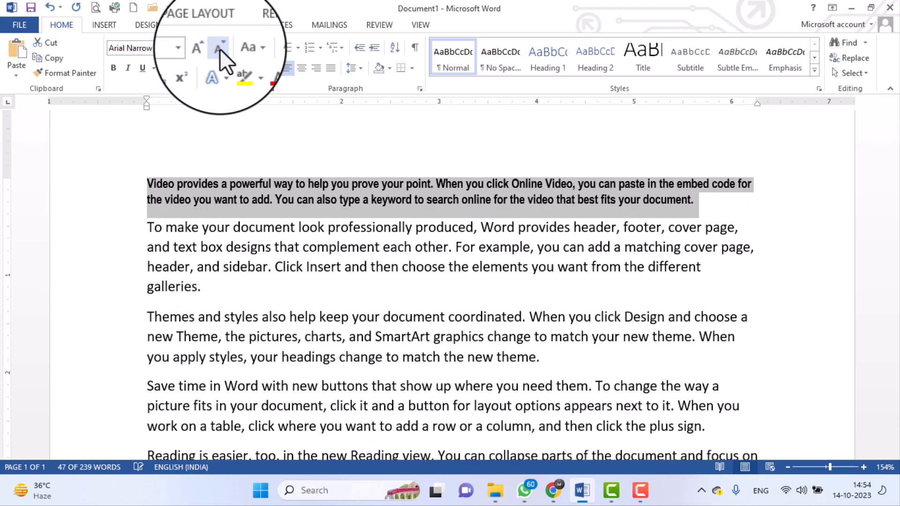
click(220, 49)
click(203, 49)
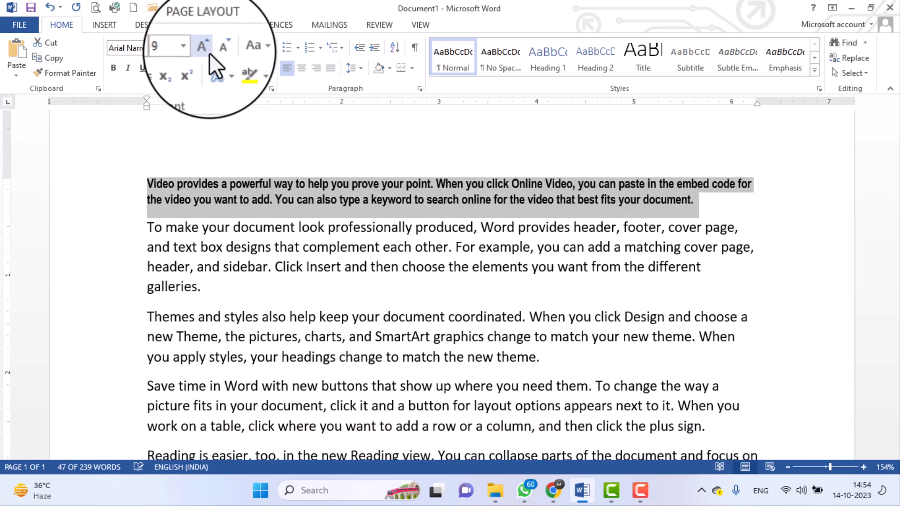
click(204, 48)
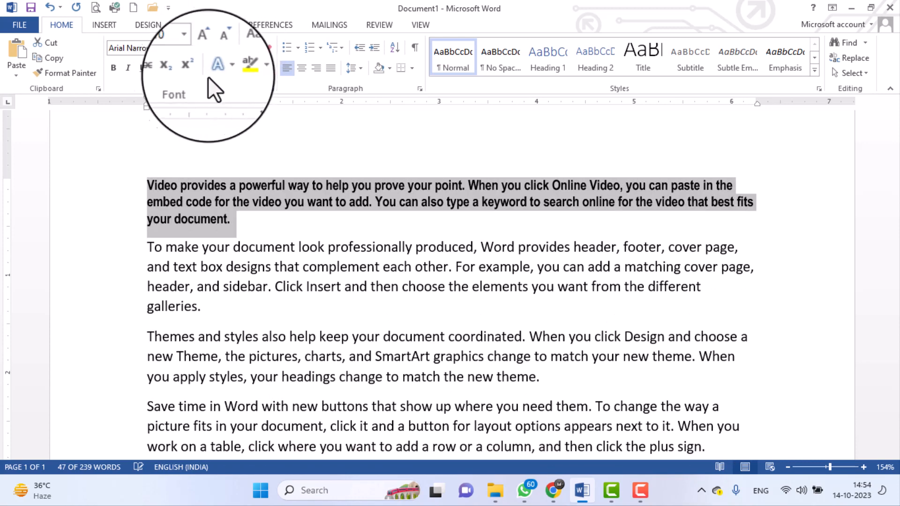
- Reselect the first paragraph, clear that selection, and select the whole second paragraph
click(256, 225)
double_click(128, 185)
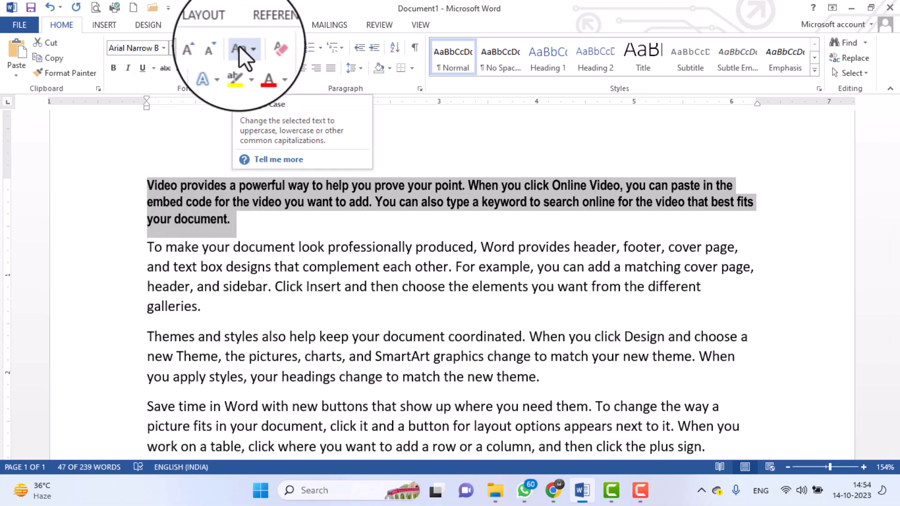
click(266, 224)
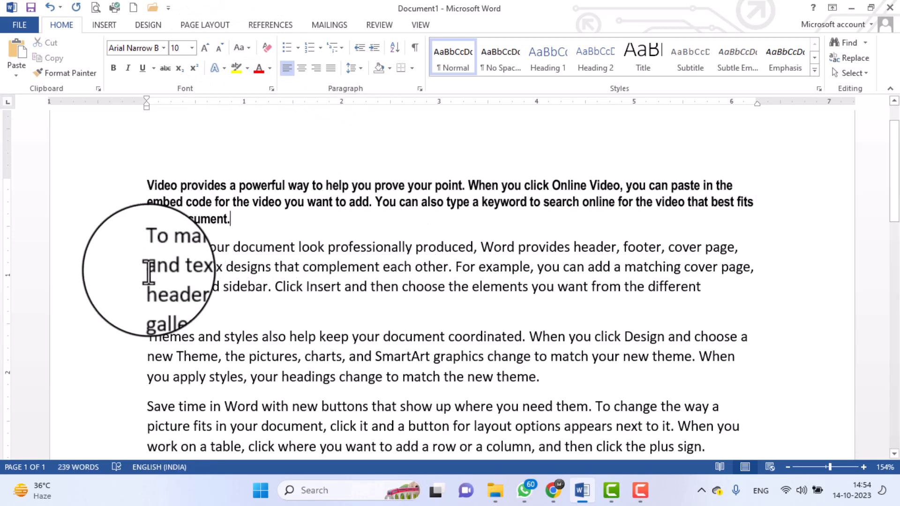
double_click(127, 320)
scroll(394, 320, down, 1)
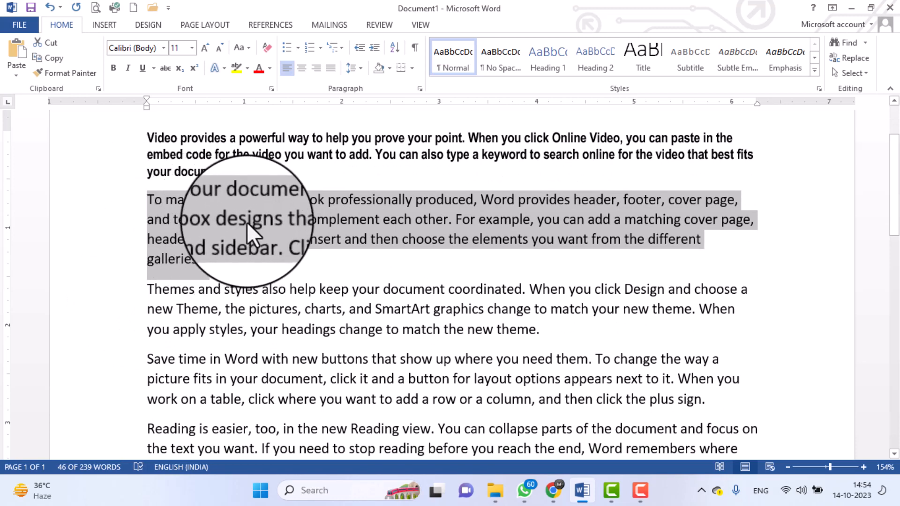
scroll(247, 223, up, 2)
- Select the entire first paragraph and change its capitalization to Sentence case
drag(249, 273, 124, 215)
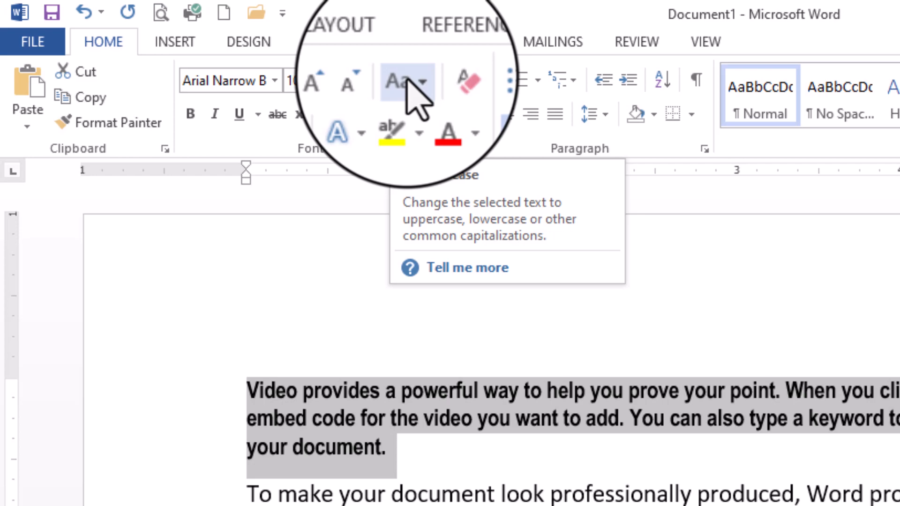
click(406, 80)
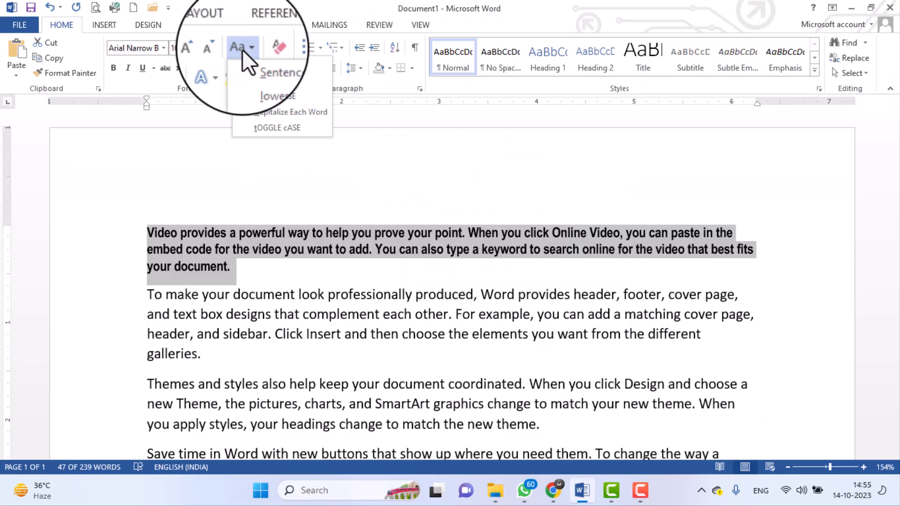
click(269, 66)
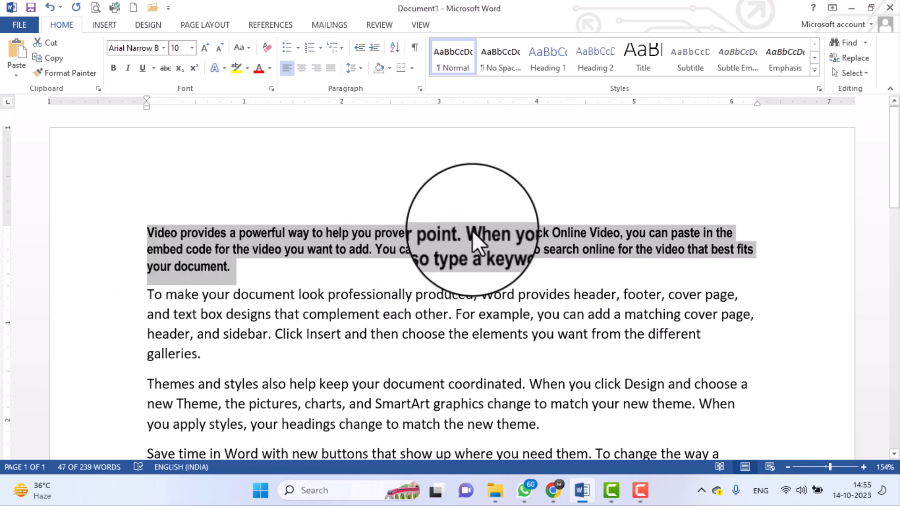
- Change the first paragraph's capitalization to lowercase and justify its alignment
click(250, 49)
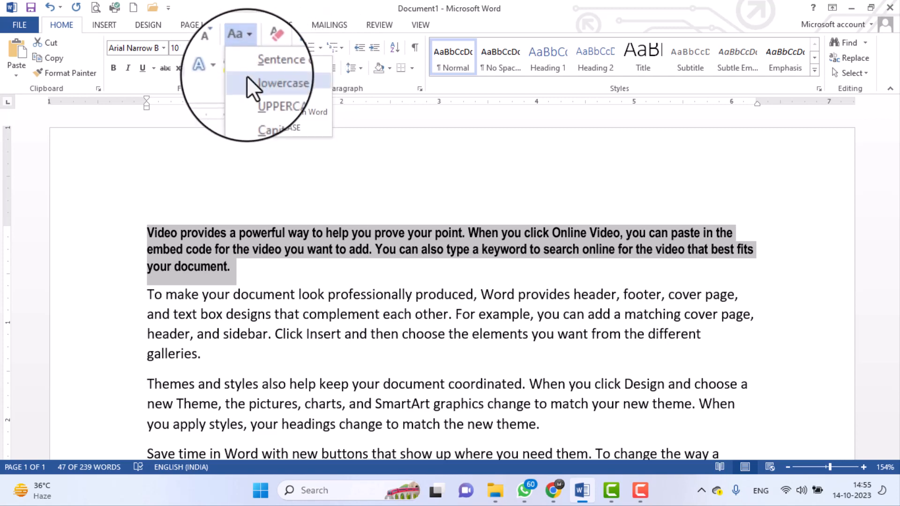
click(247, 77)
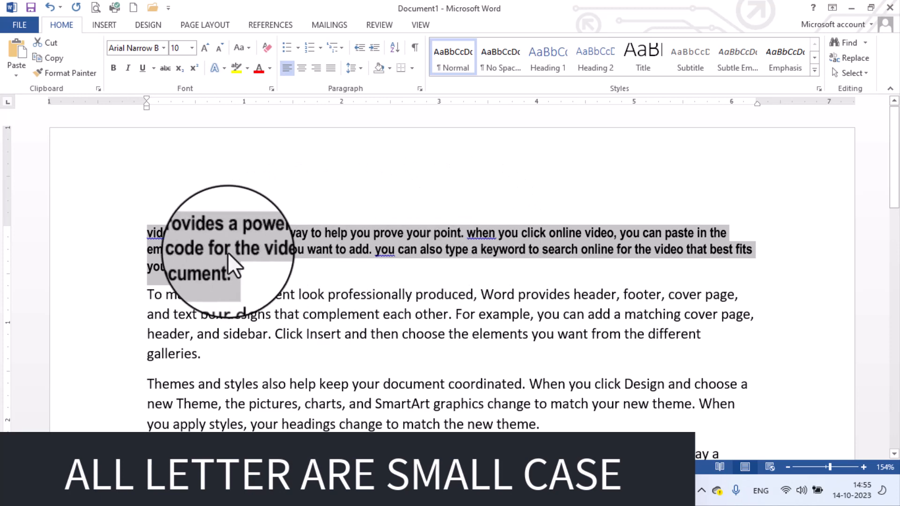
click(331, 68)
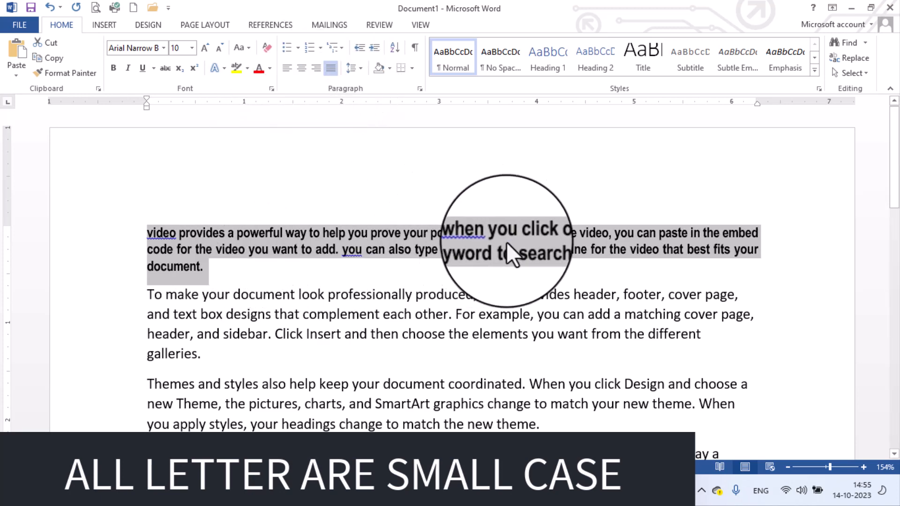
- Change the first paragraph to UPPERCASE and switch its capitalization to Capitalize Each Word
click(240, 47)
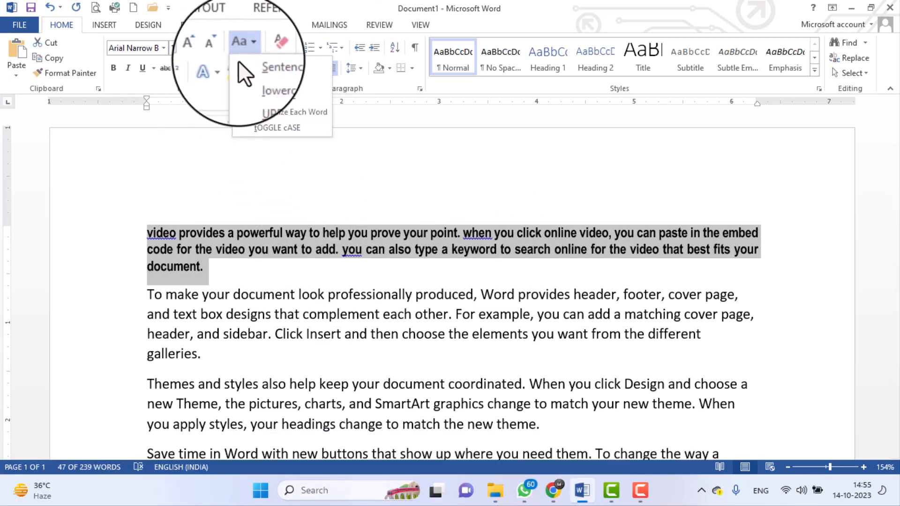
click(257, 99)
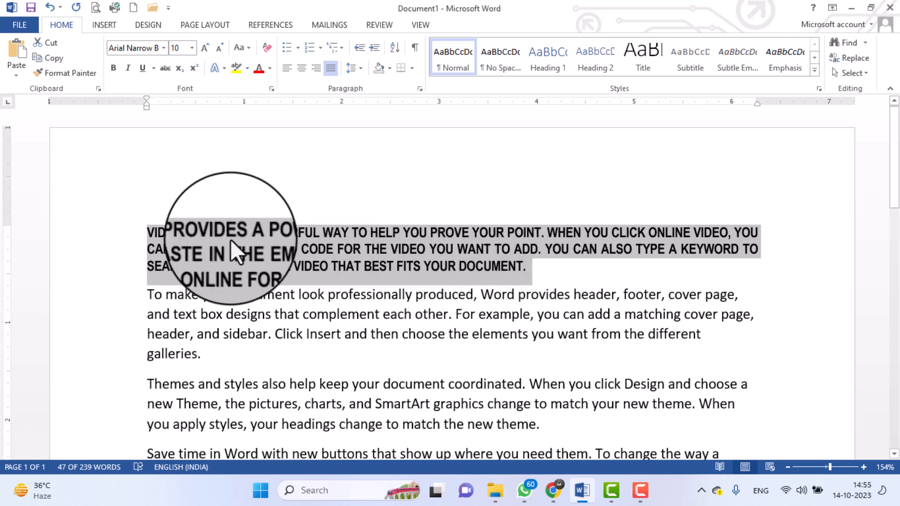
click(243, 46)
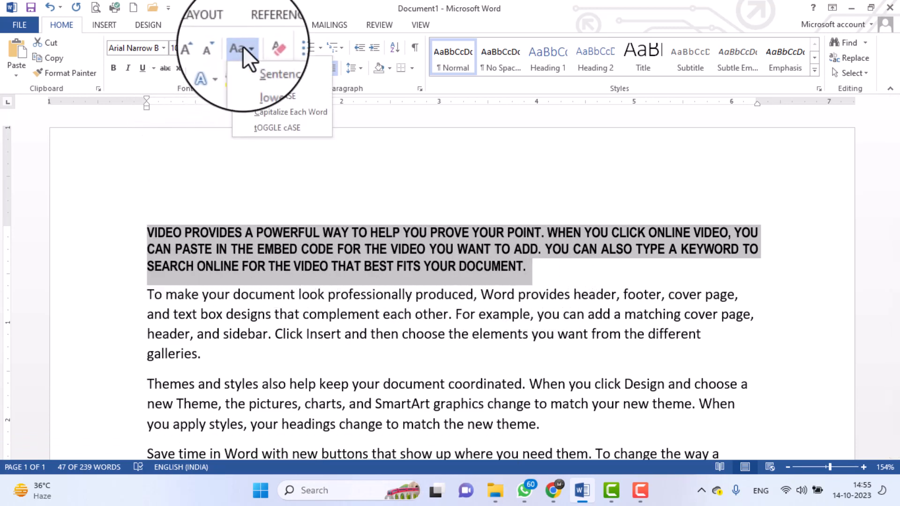
click(292, 119)
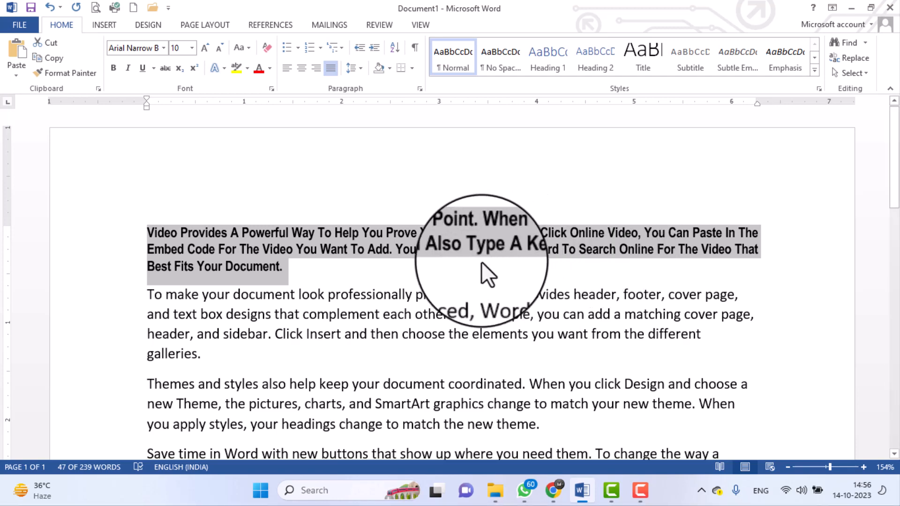
- Apply tOGGLE cASE to the first paragraph twice and clear all of its formatting
click(242, 48)
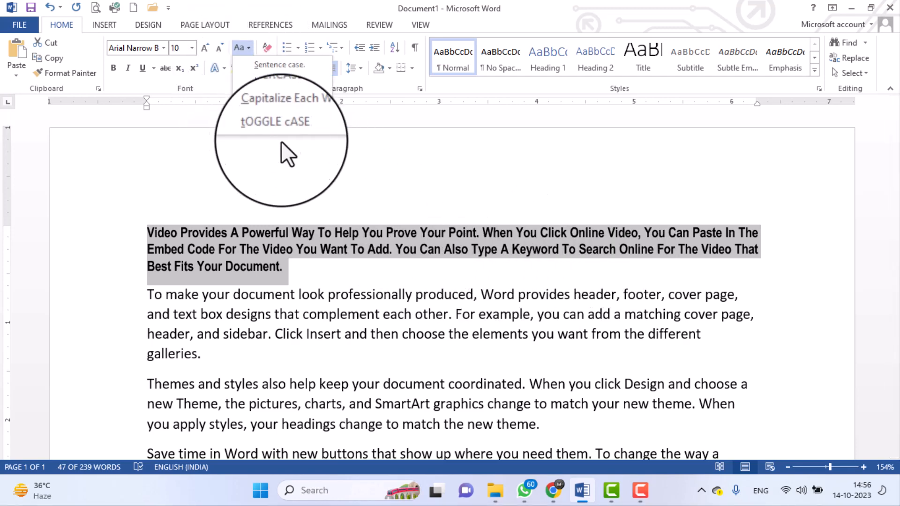
click(305, 132)
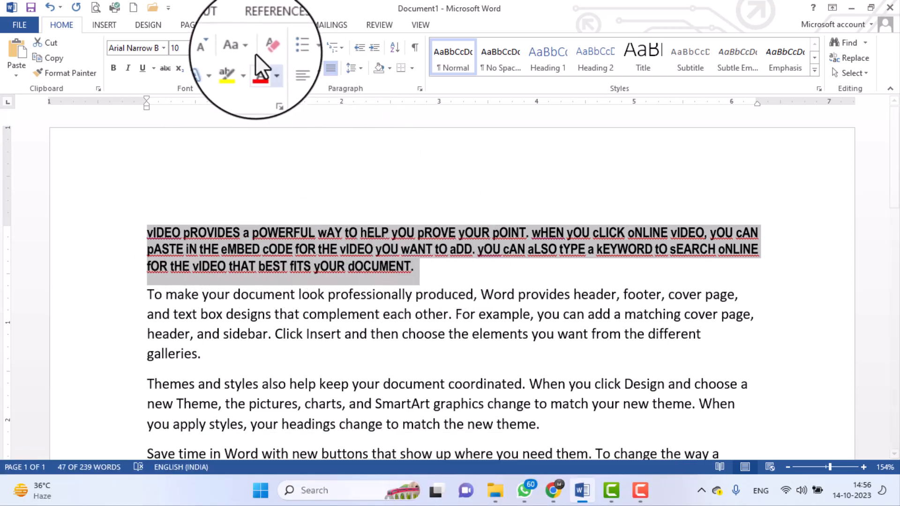
click(244, 48)
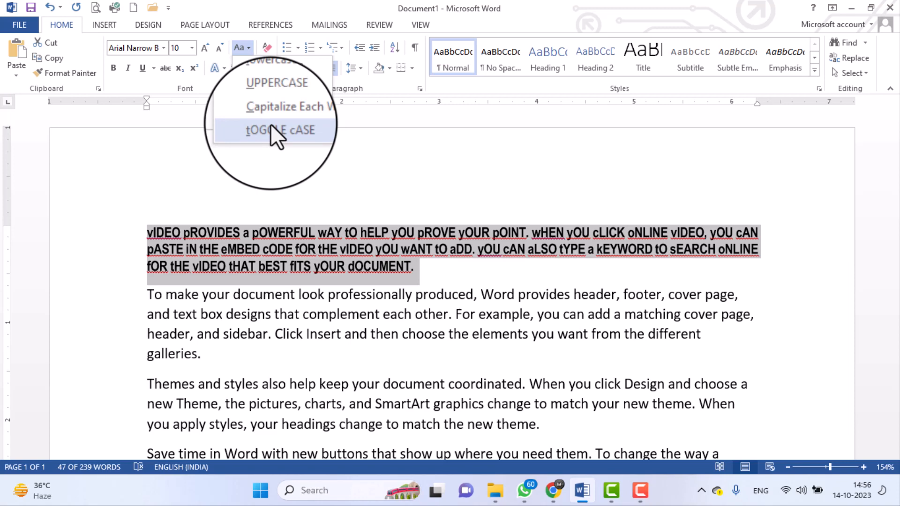
click(271, 124)
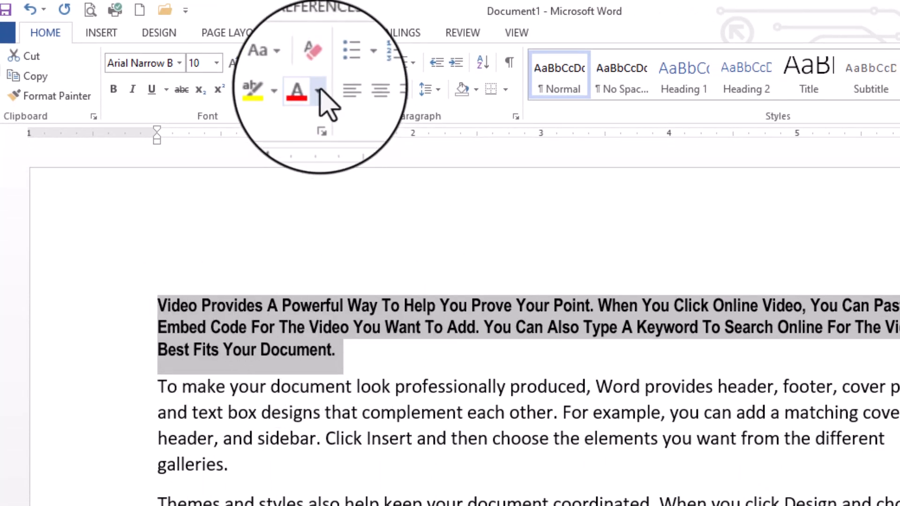
click(315, 63)
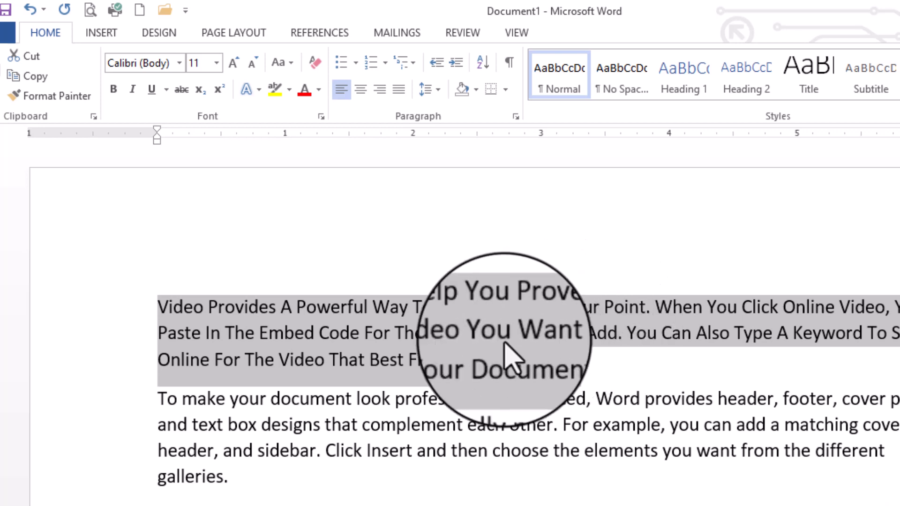
- Format the first paragraph in bold red Adobe Gothic and clear all of that formatting again
click(319, 89)
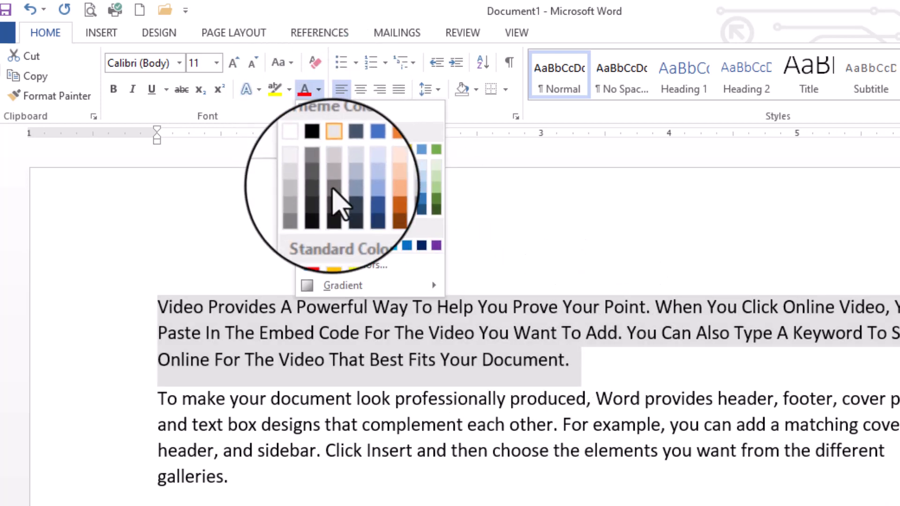
click(319, 243)
click(114, 89)
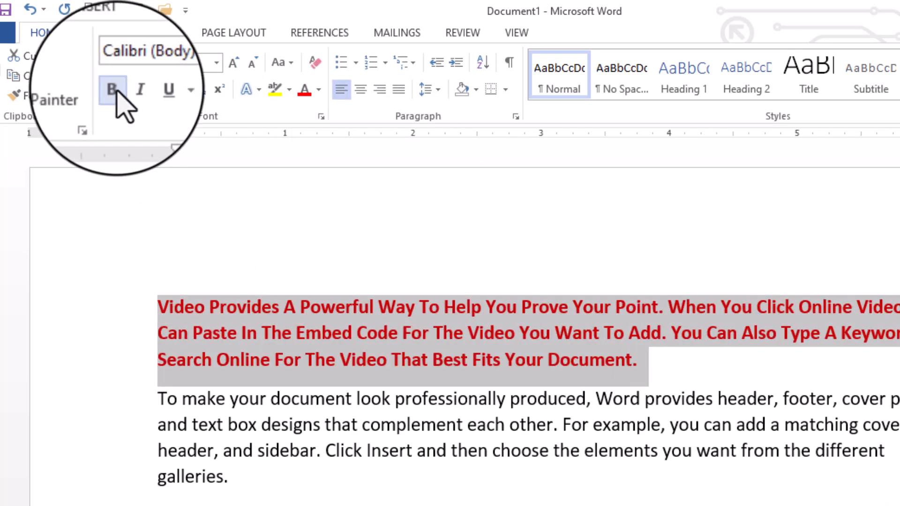
click(179, 63)
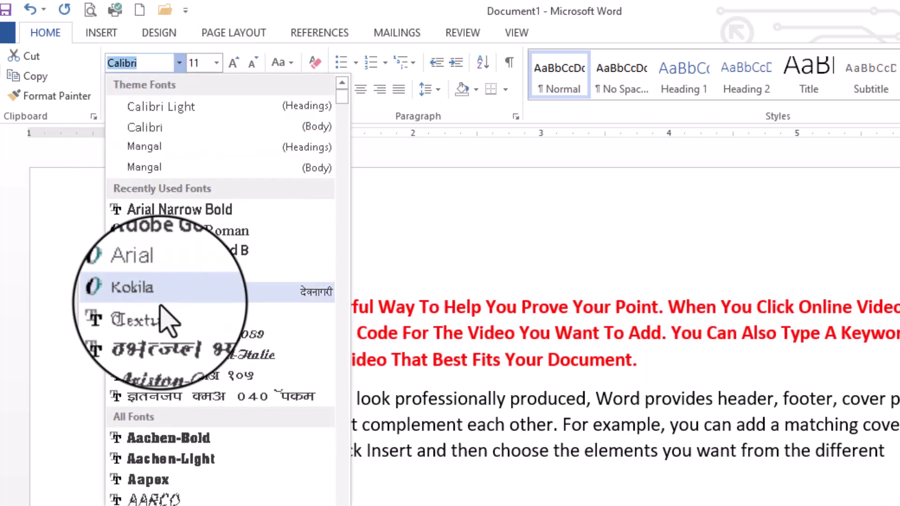
click(188, 262)
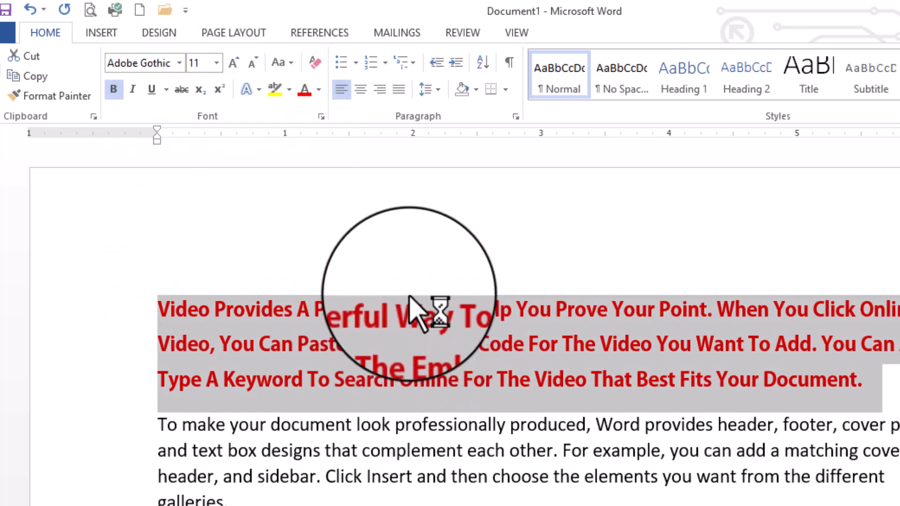
click(315, 62)
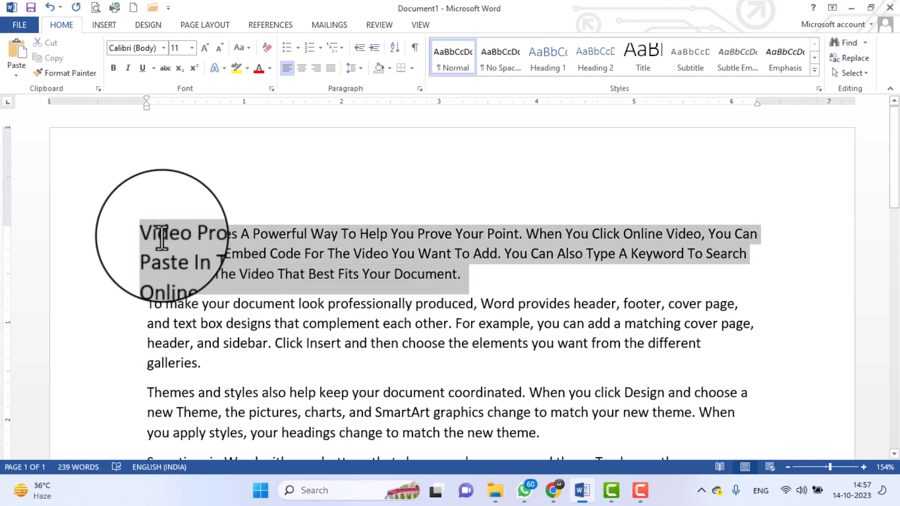
- Set the first paragraph in Adobe Gothic, grow it to size 12, and switch its font to Arial
click(164, 46)
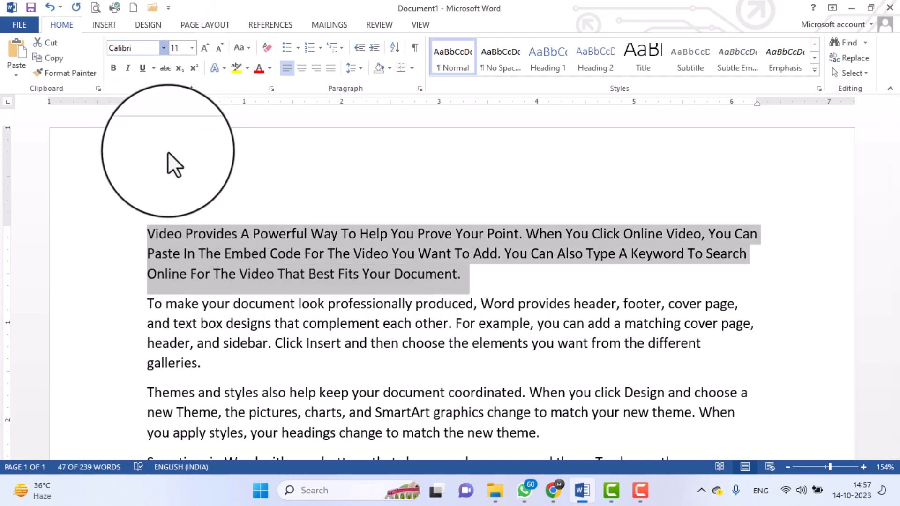
click(170, 162)
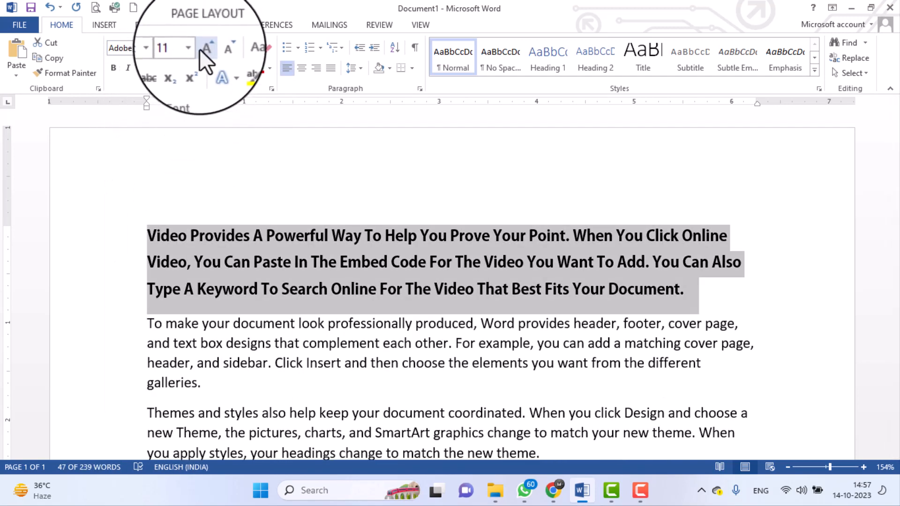
click(201, 47)
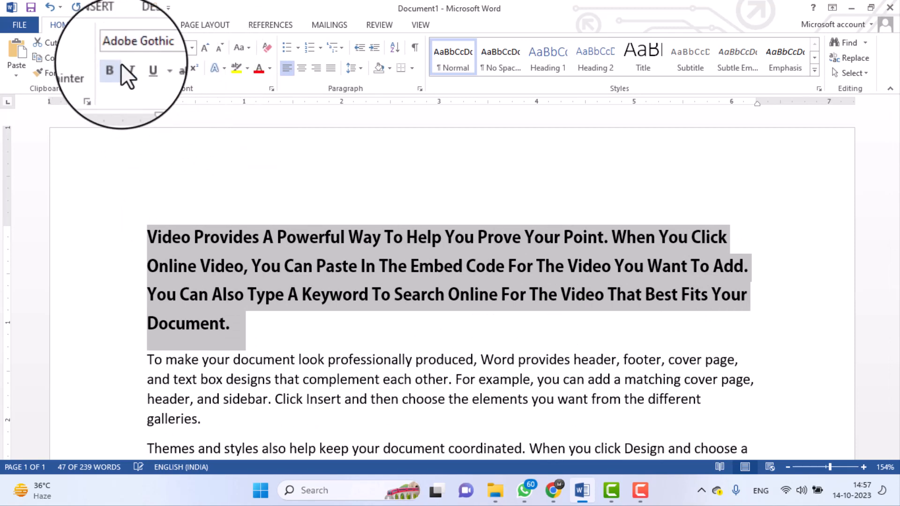
click(163, 48)
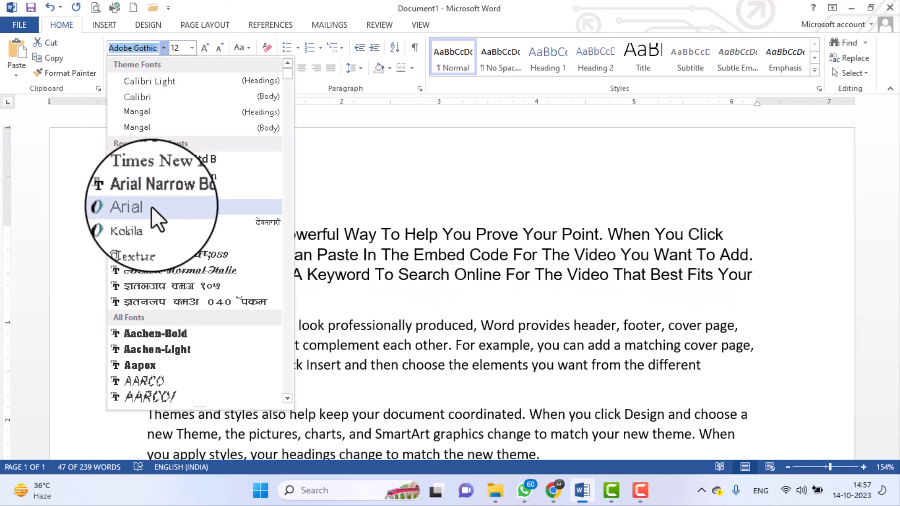
click(150, 206)
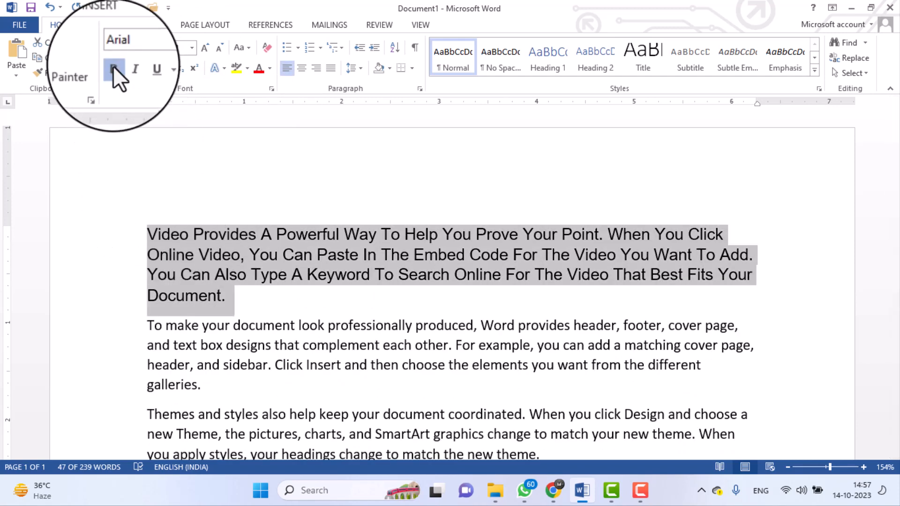
- Turn bold on and off repeatedly for the first paragraph, ending with it off
click(113, 65)
click(111, 67)
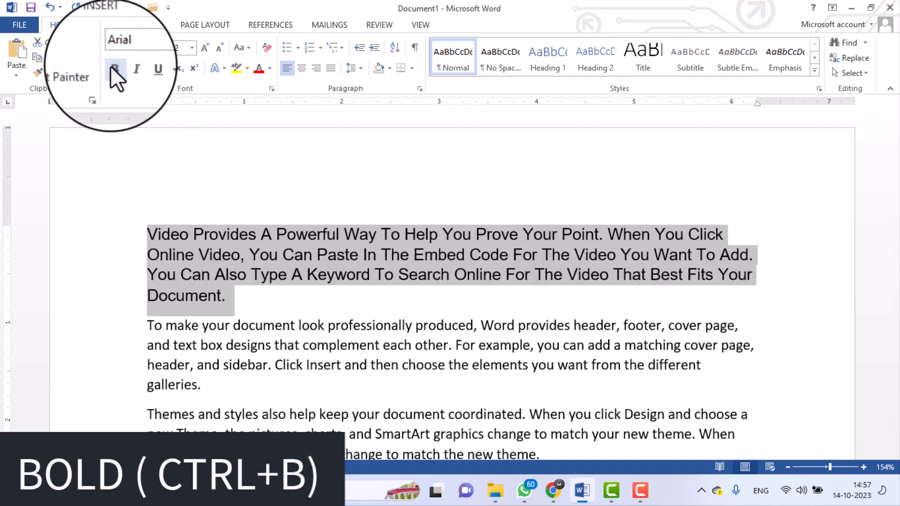
click(110, 65)
click(110, 66)
click(110, 66)
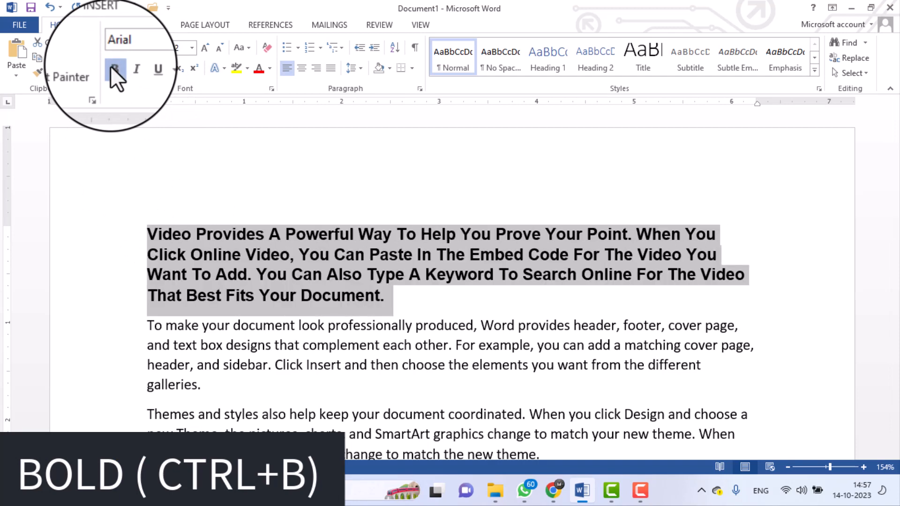
click(110, 66)
- Turn italic on and off repeatedly for the first paragraph, ending with it off
click(126, 68)
click(127, 68)
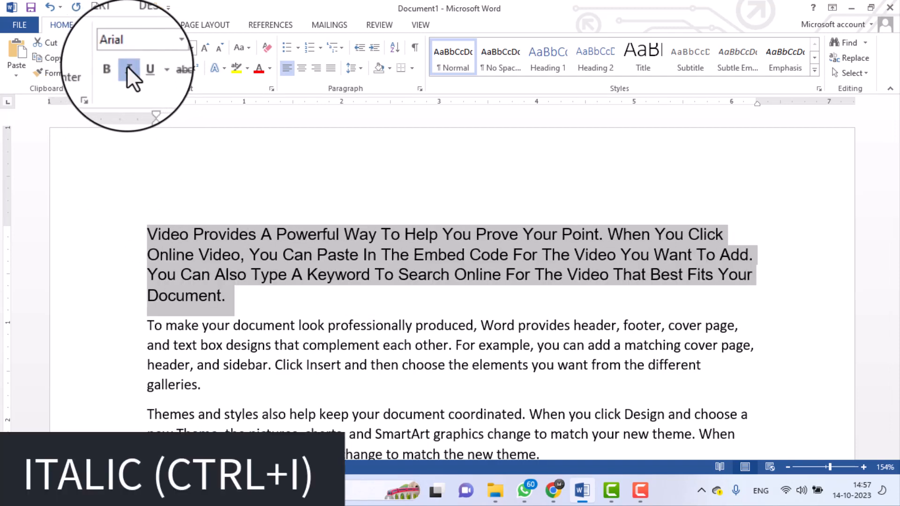
click(126, 68)
click(127, 68)
click(128, 70)
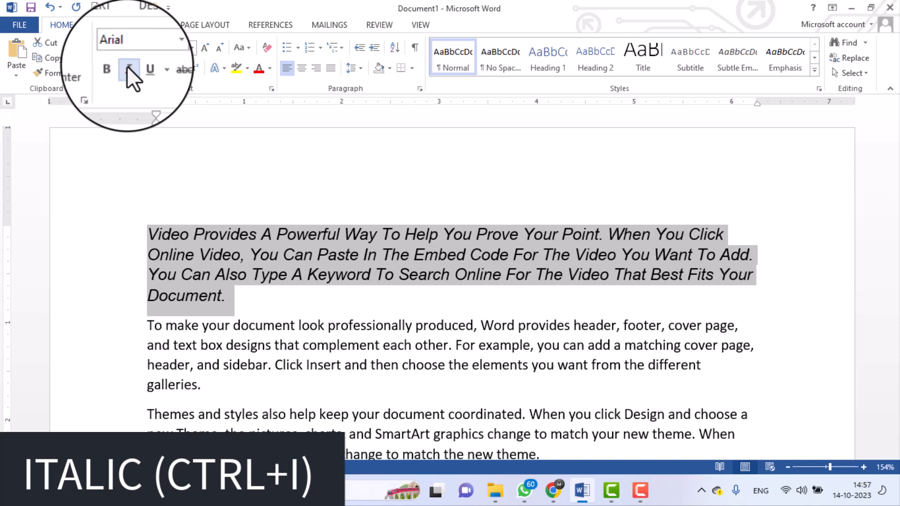
click(126, 67)
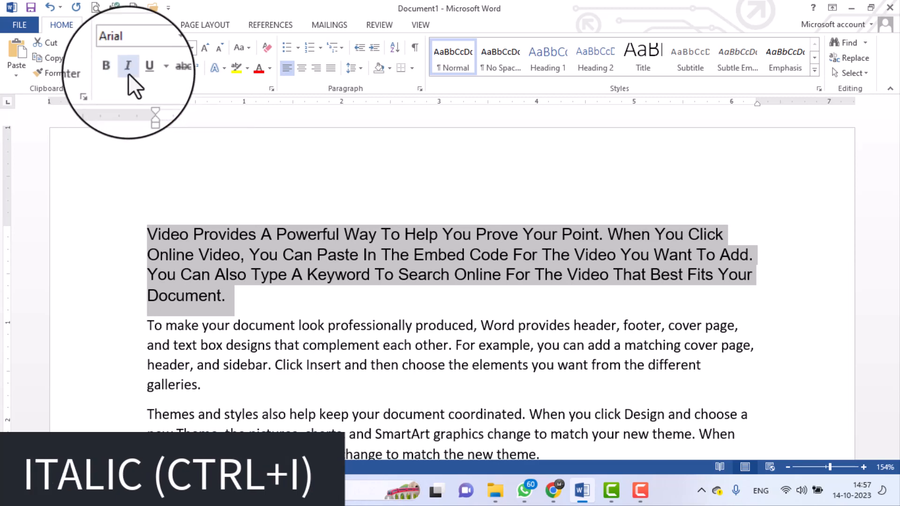
click(128, 73)
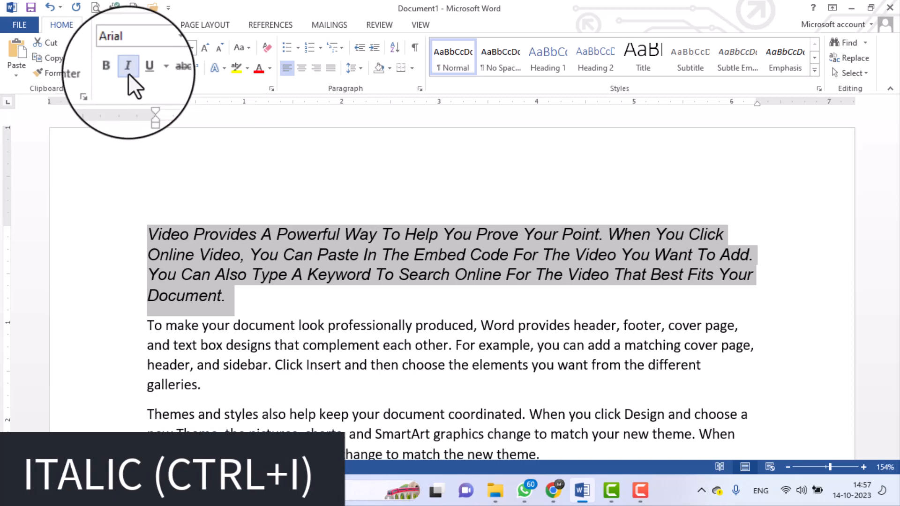
click(128, 73)
- Underline the first paragraph and change the underline style to a double line
click(144, 65)
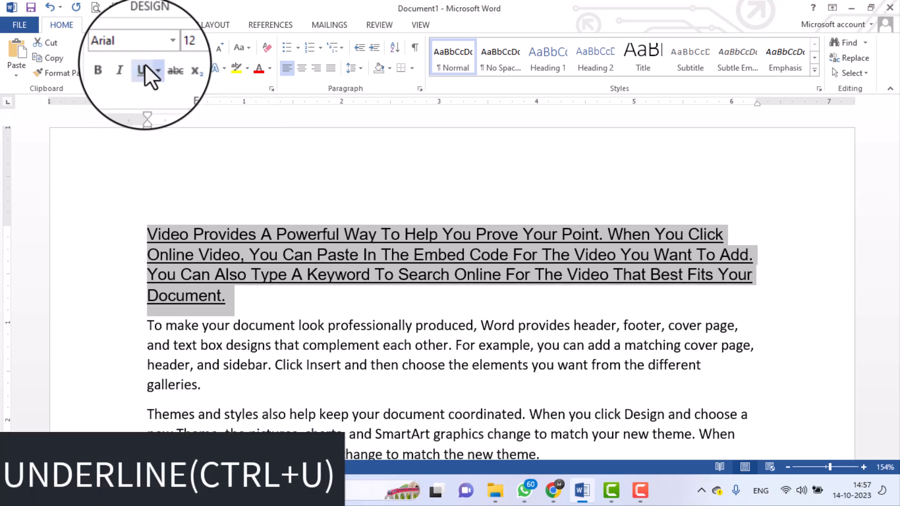
click(154, 68)
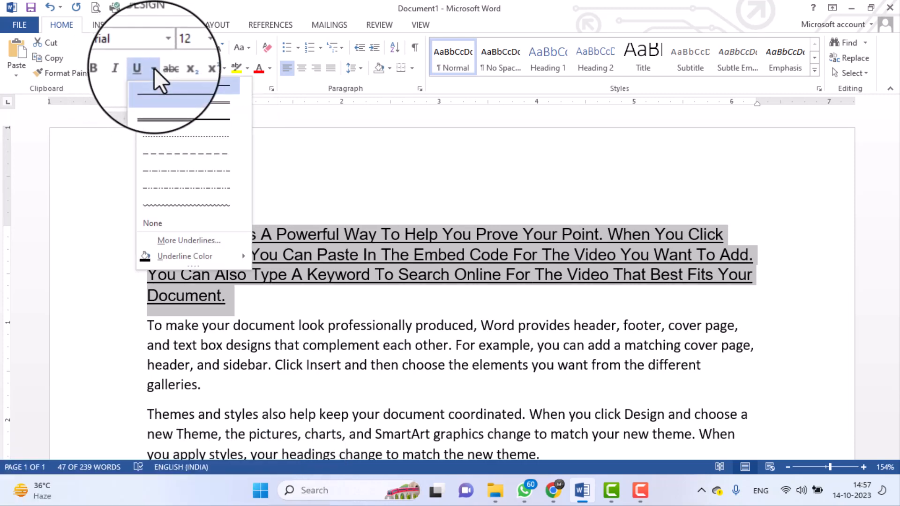
click(158, 103)
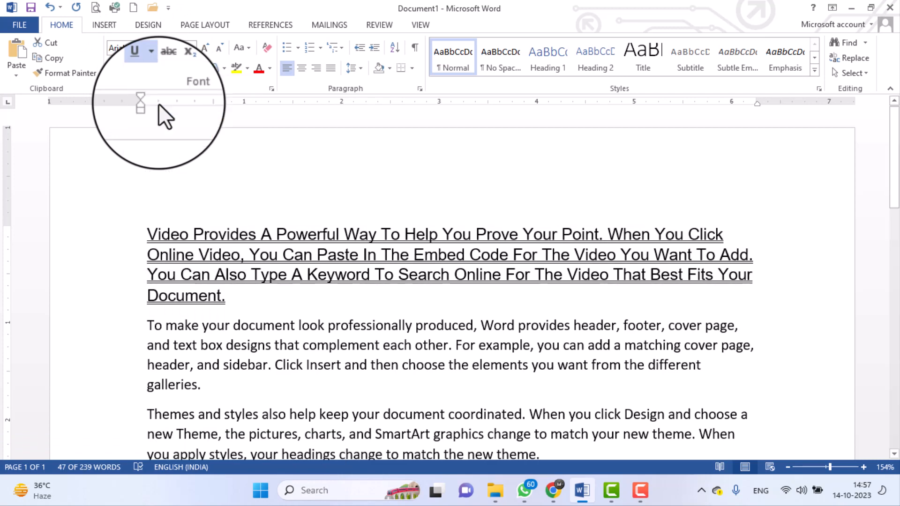
- Italicize the double-underlined first paragraph, then remove both its underline and italic
click(134, 66)
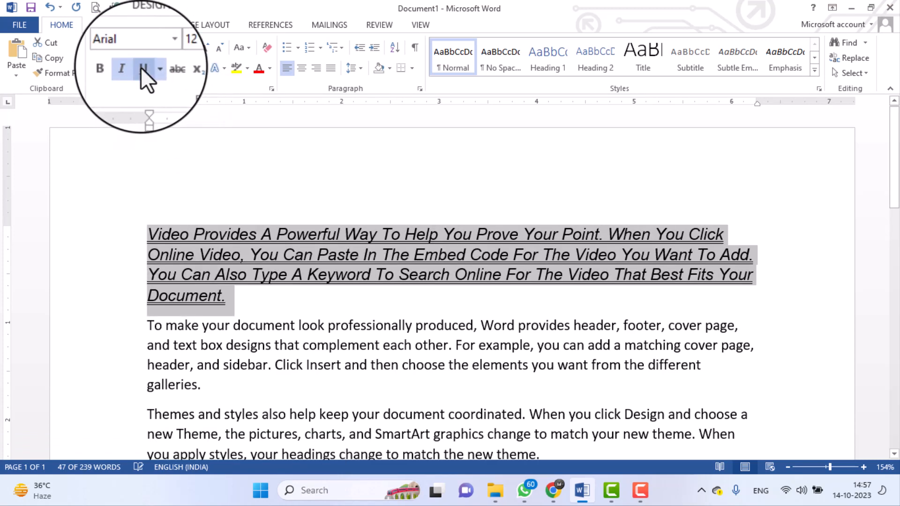
click(140, 67)
click(128, 68)
- Clear the selection, reselect the whole first paragraph, and toggle double underline on it
click(260, 299)
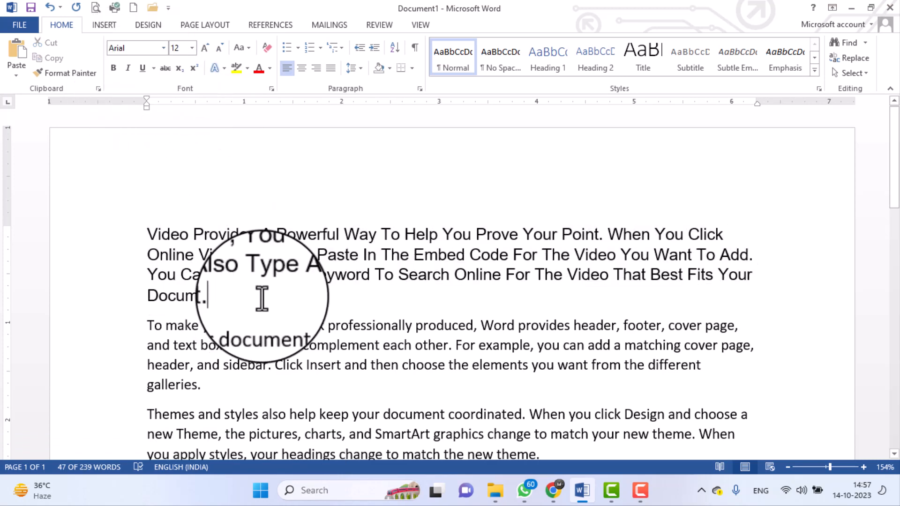
drag(264, 307, 119, 237)
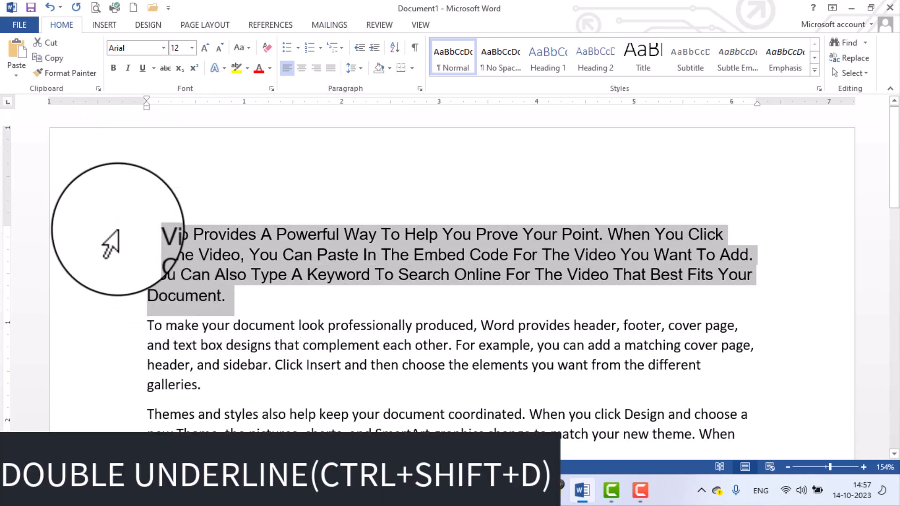
key(ctrl+shift+d)
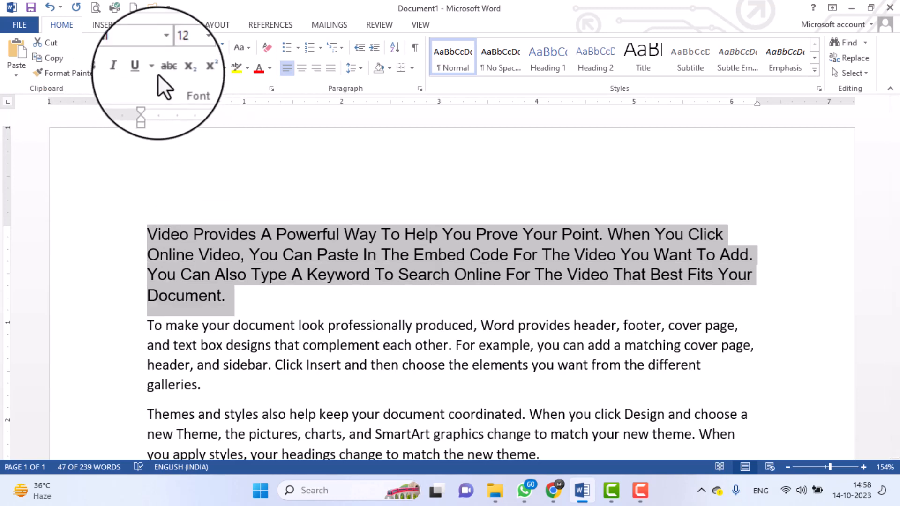
- Apply strikethrough to the first paragraph, clear the selection, then reselect the paragraph and remove the strikethrough
click(165, 68)
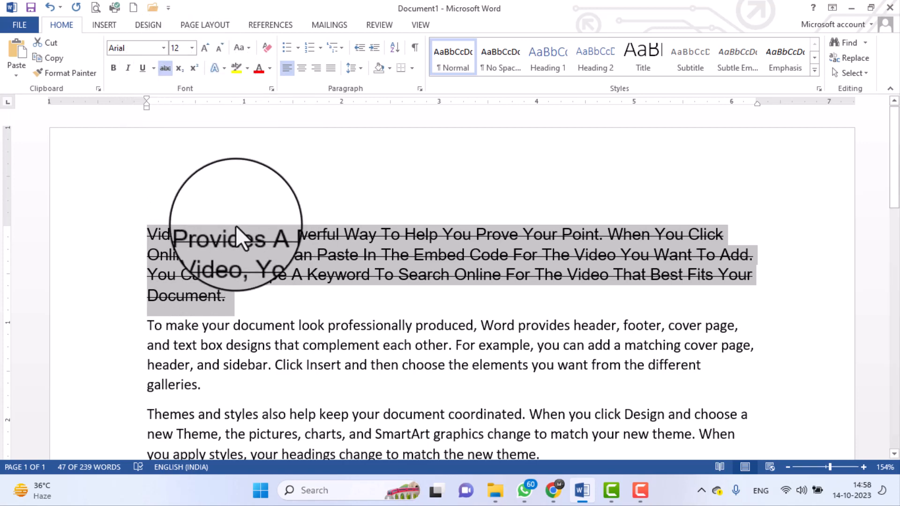
click(211, 244)
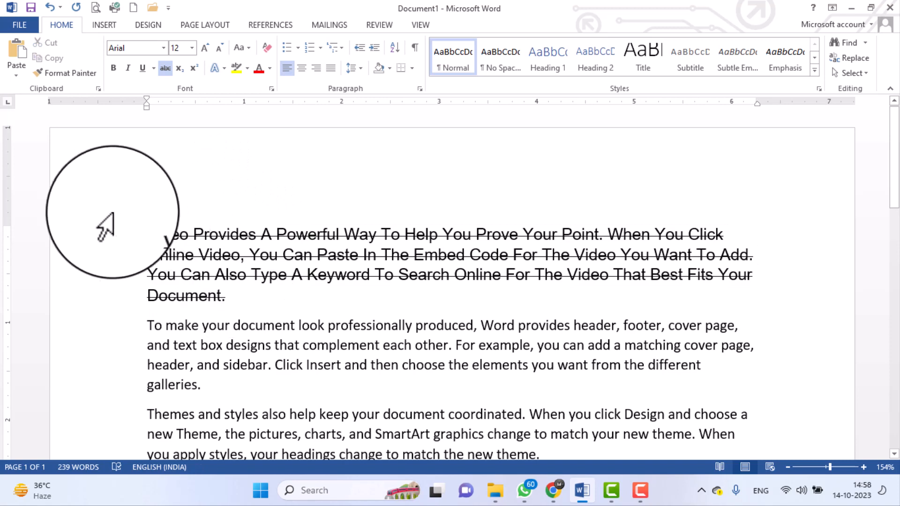
drag(116, 232, 119, 298)
click(163, 69)
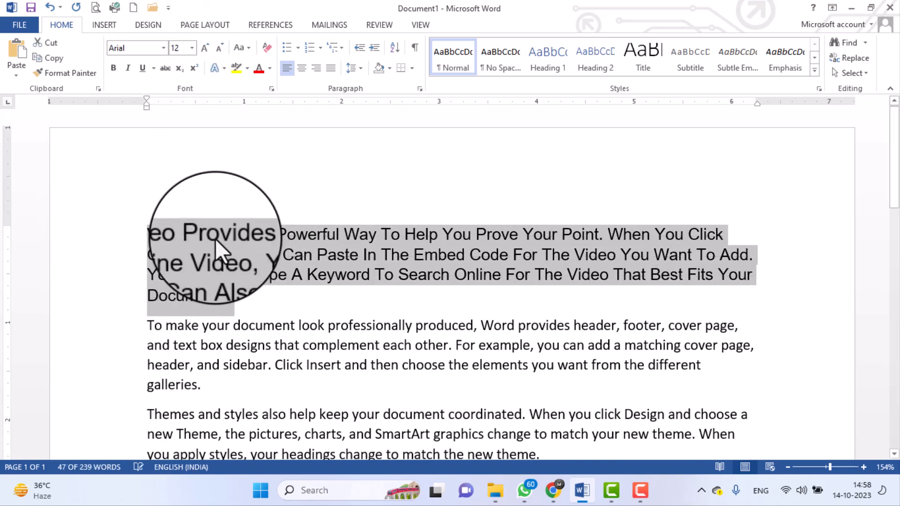
- Add CO2 at the end of the first paragraph and toggle subscript on its 2, ending with it off
click(240, 296)
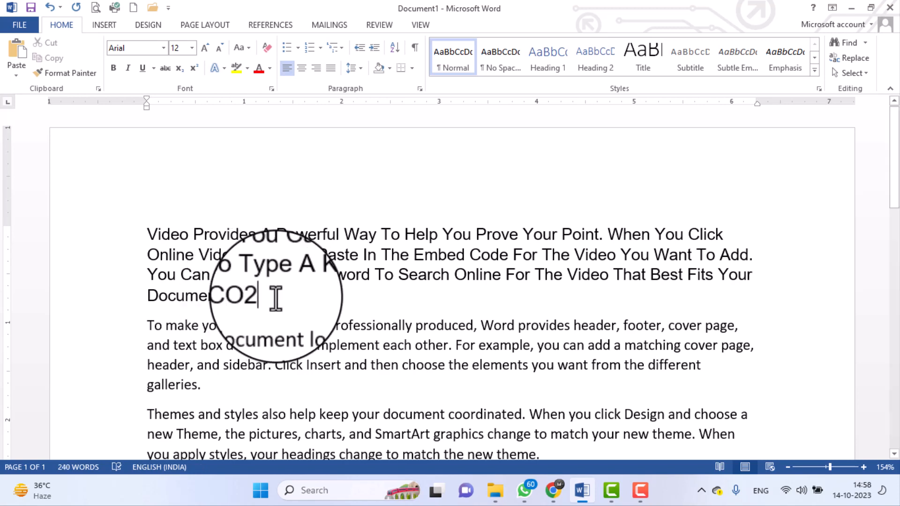
drag(255, 301, 263, 300)
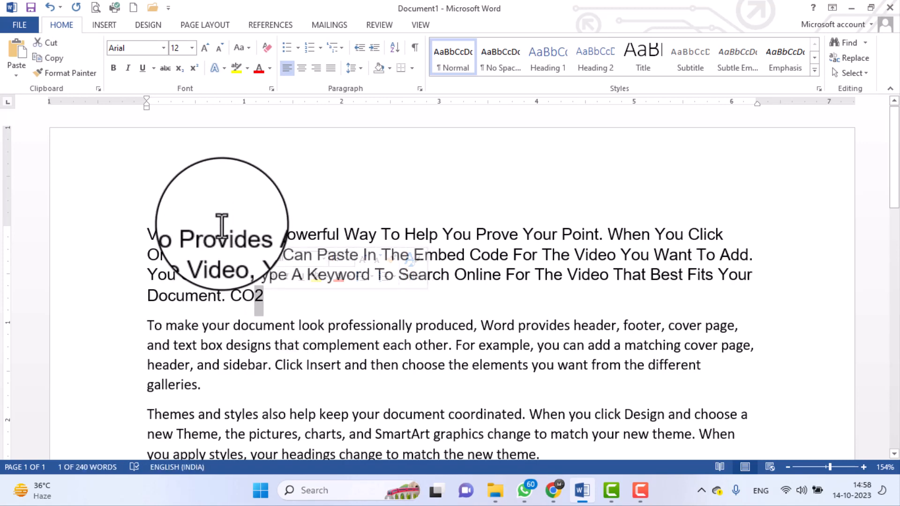
click(181, 70)
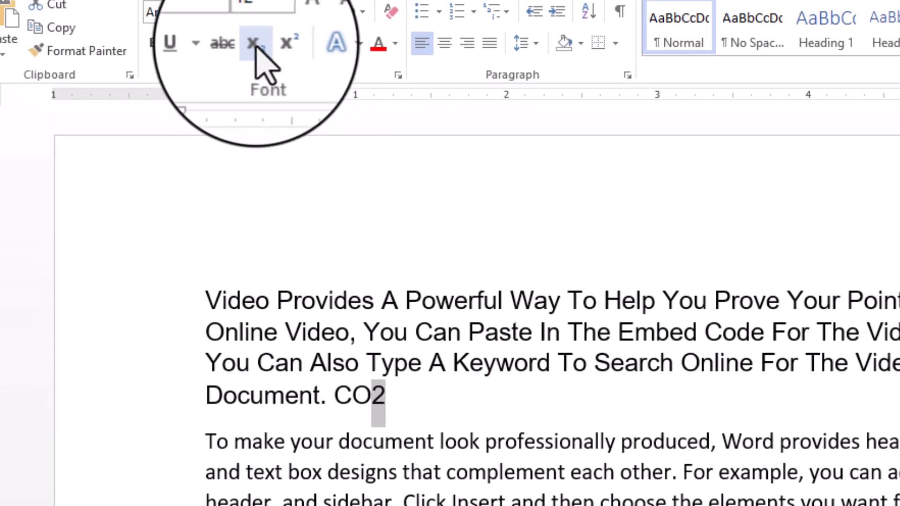
click(256, 46)
click(255, 47)
click(256, 46)
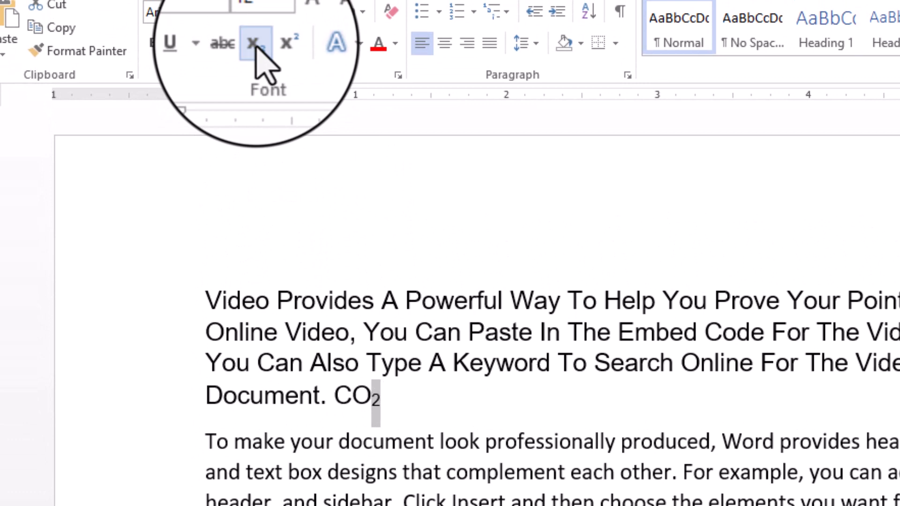
click(256, 47)
click(256, 43)
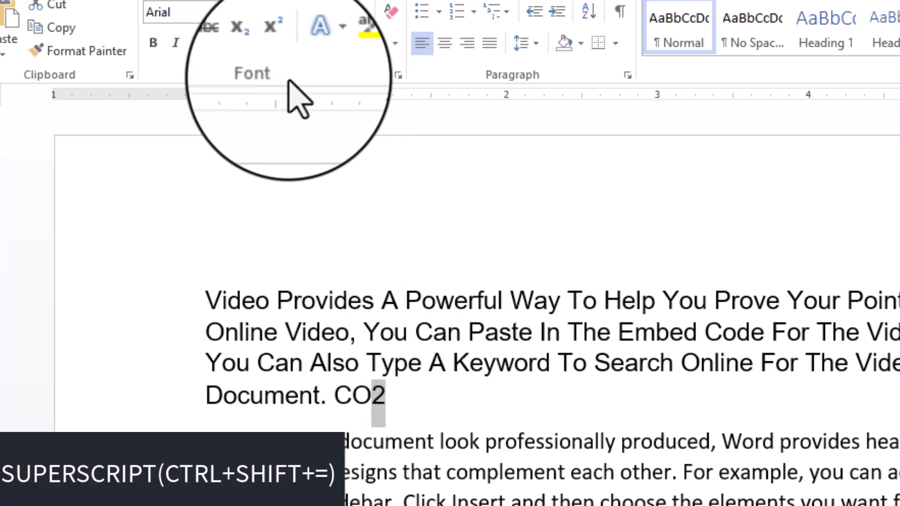
- Switch the 2 in CO2 between superscript and subscript, return it to normal text and reselect it
click(278, 43)
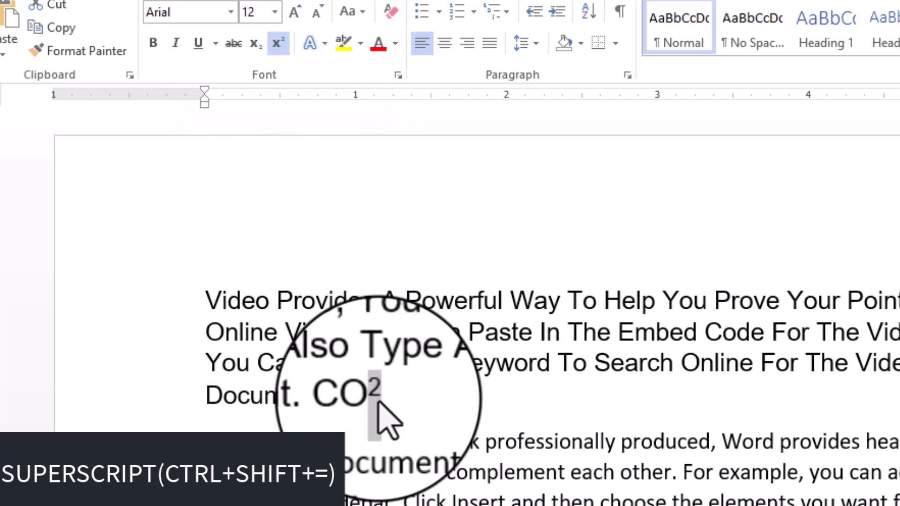
click(282, 47)
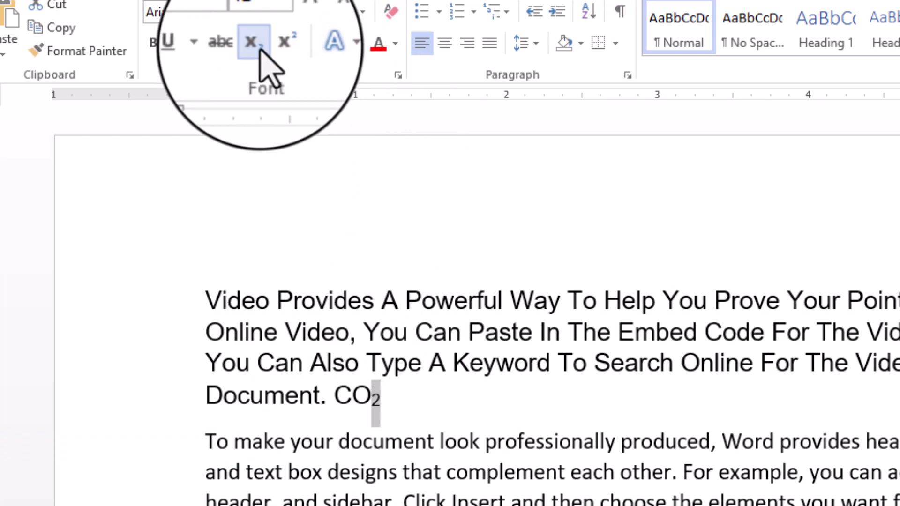
click(258, 46)
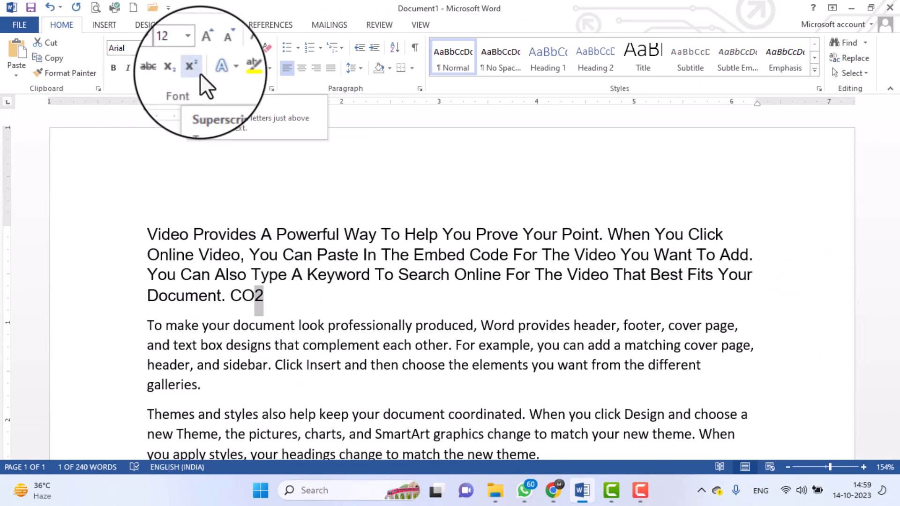
click(175, 71)
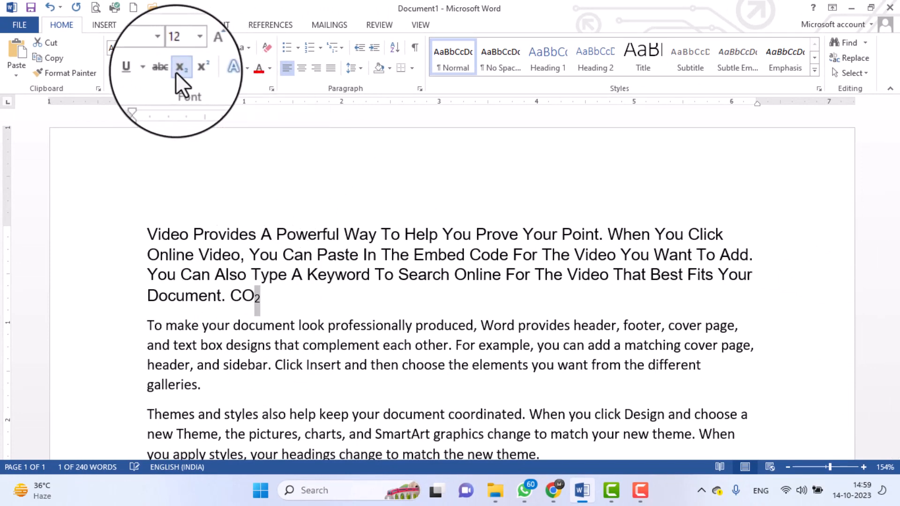
click(197, 73)
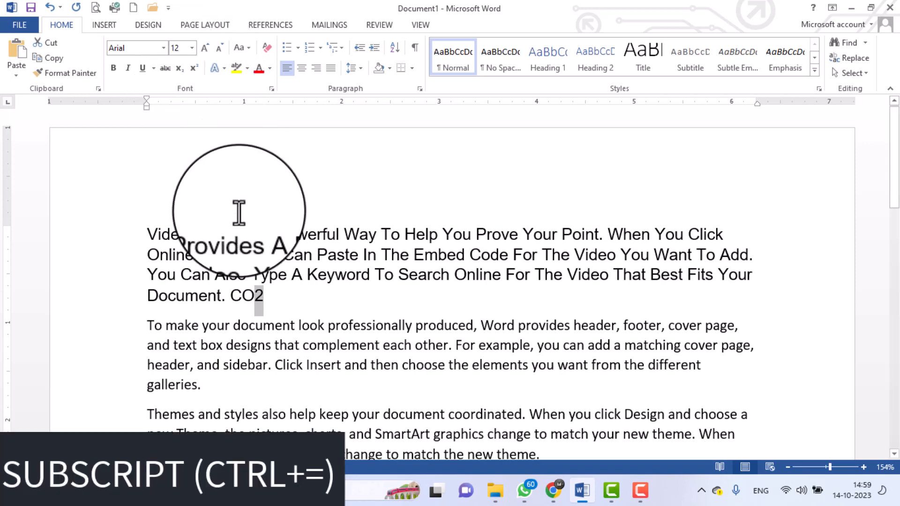
mouse_move(256, 292)
mouse_down()
mouse_move(271, 295)
mouse_move(263, 296)
mouse_up()
click(269, 296)
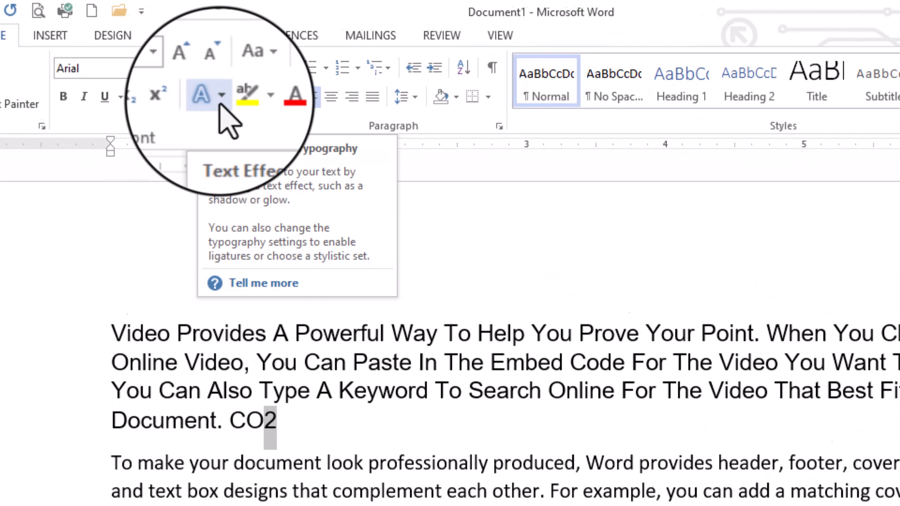
- Insert a new line above the first paragraph and enter the heading I.T. WORLD COMPUTER INSTITUTE MORENA on it
click(224, 69)
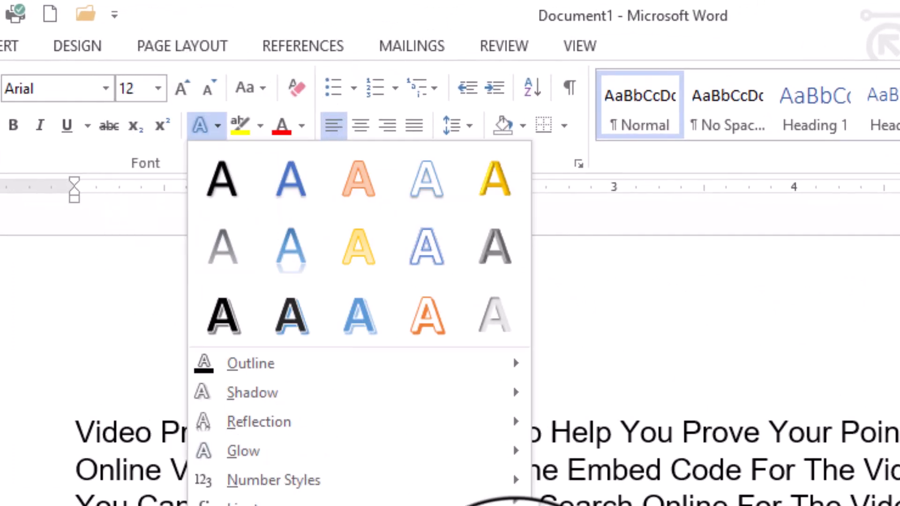
click(520, 504)
click(36, 414)
click(79, 421)
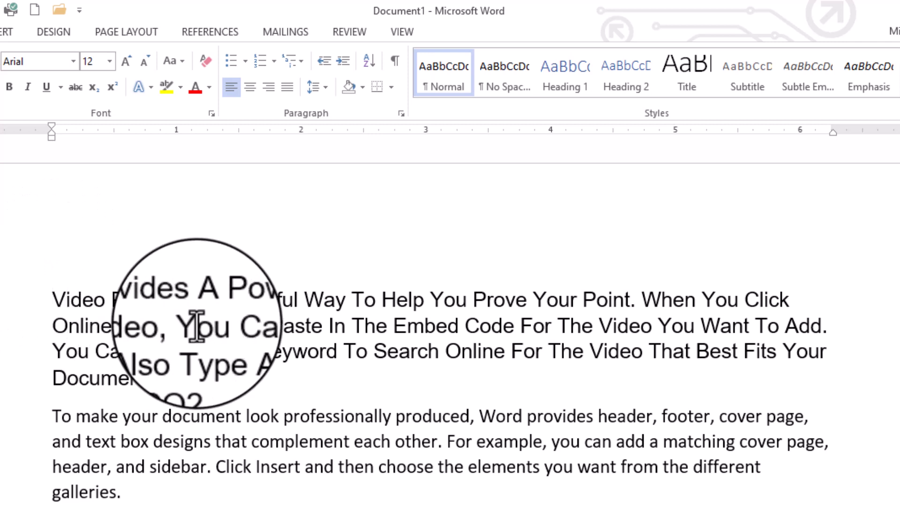
key(Return)
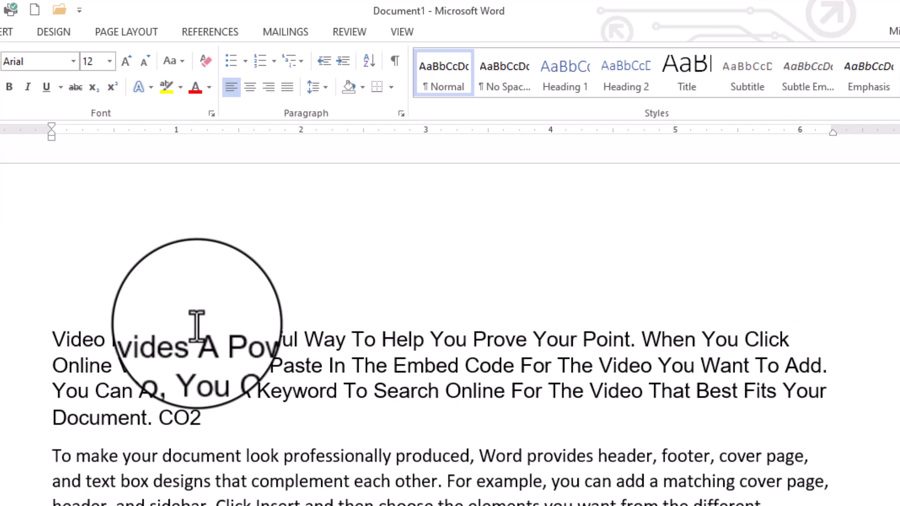
click(67, 294)
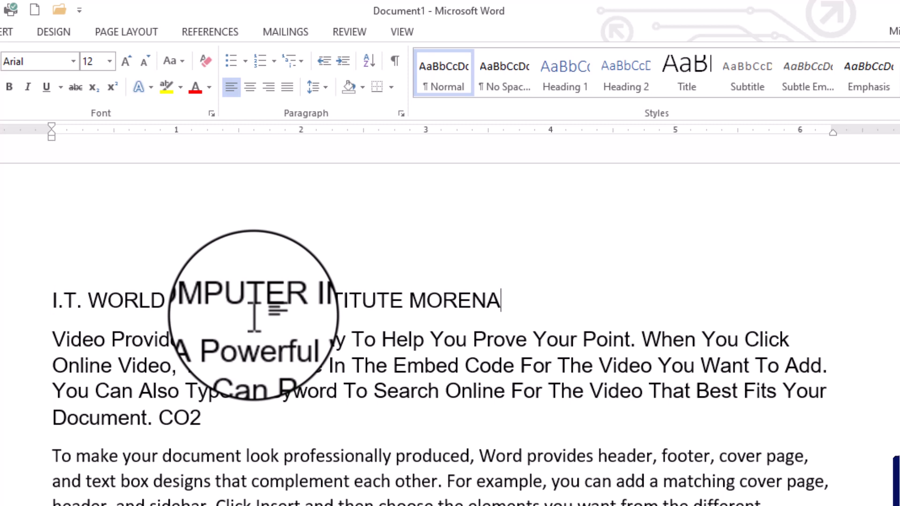
- Center the I.T. WORLD COMPUTER INSTITUTE MORENA heading and make it bold
click(11, 300)
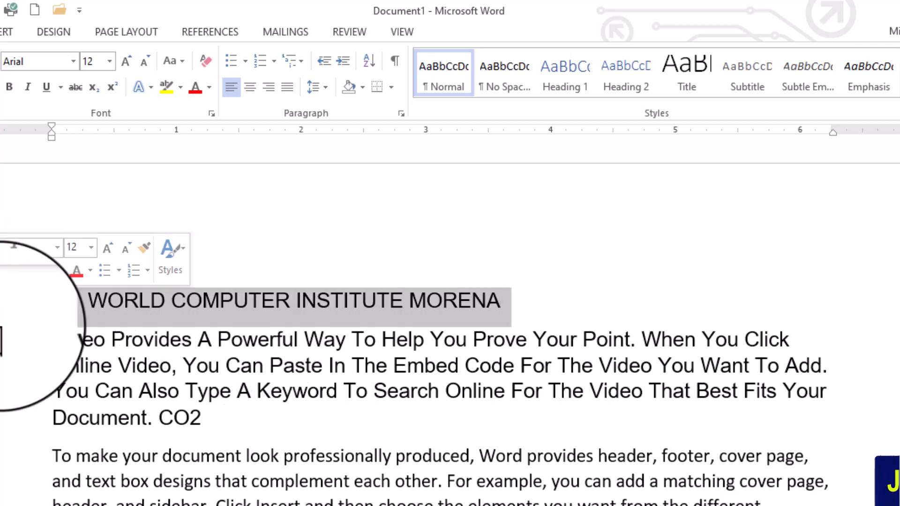
click(249, 87)
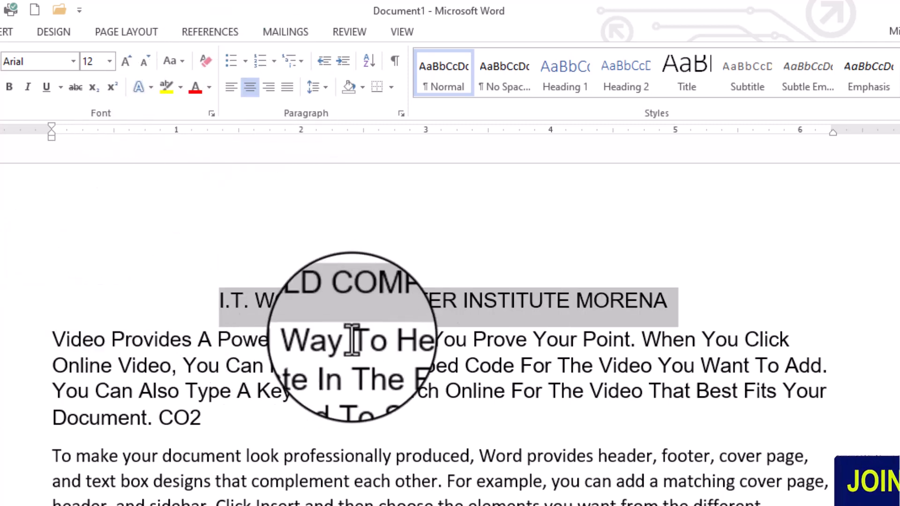
click(9, 87)
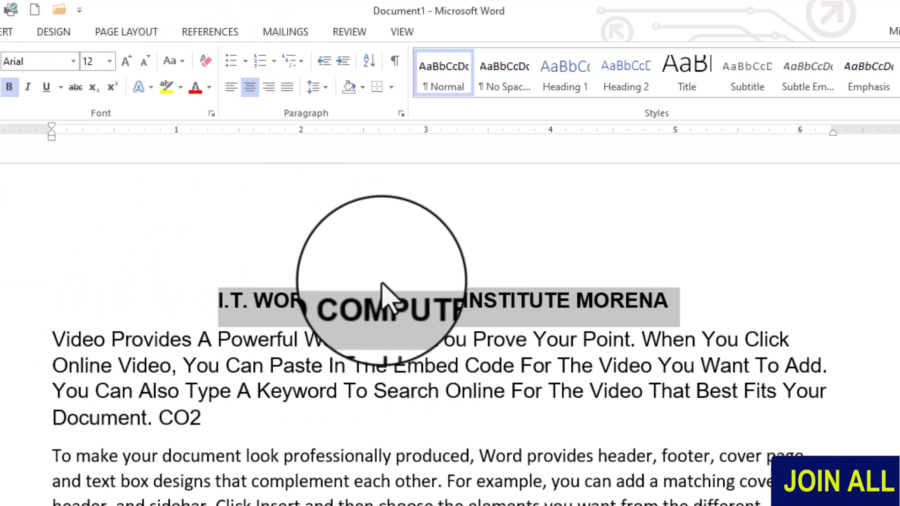
- Apply a blue outlined text effect to the heading and enlarge its font size to 16
click(139, 87)
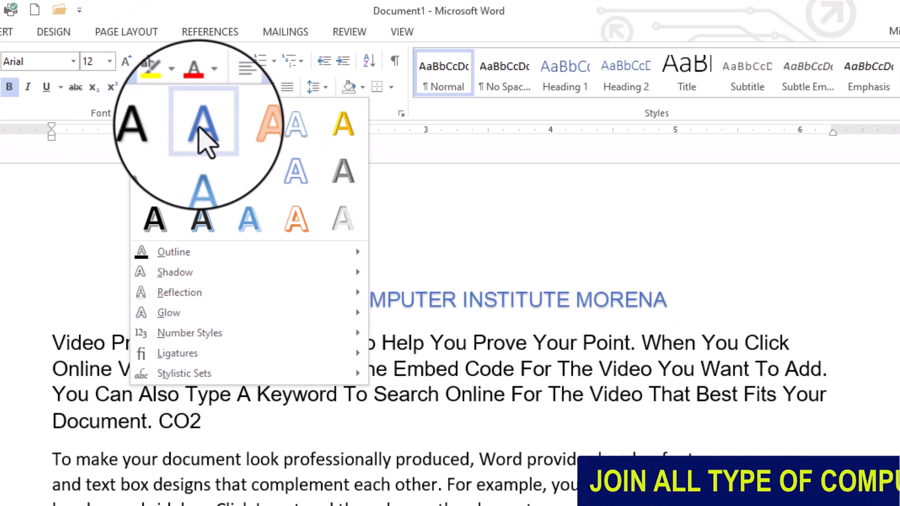
click(303, 185)
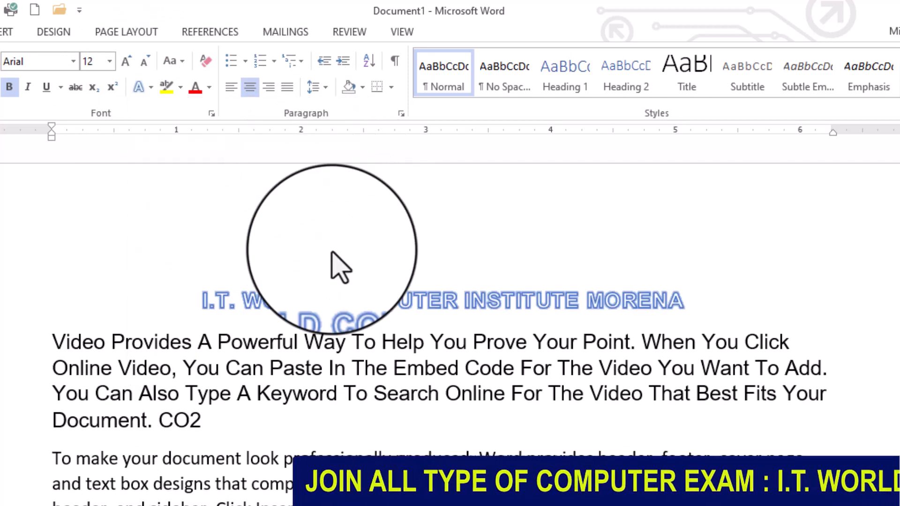
click(126, 61)
click(126, 61)
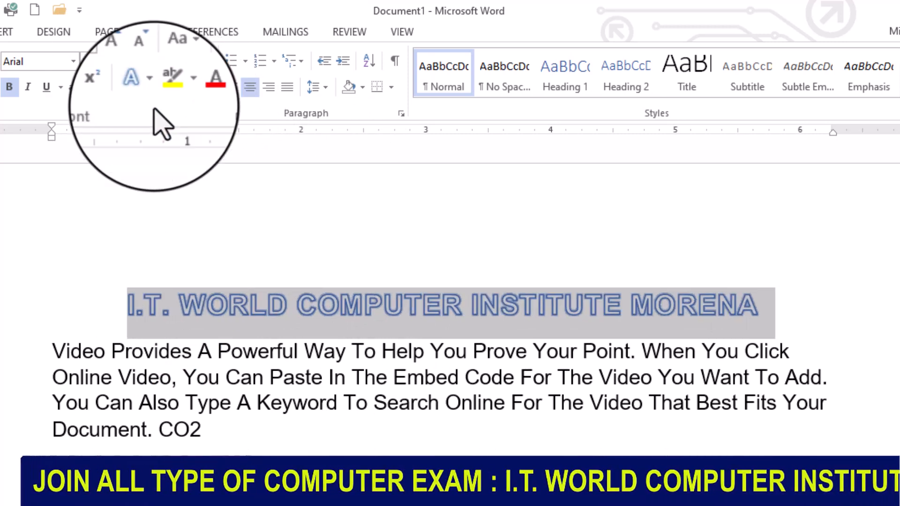
- Add a perspective shadow text effect to the heading, followed by a reflection variation
click(139, 88)
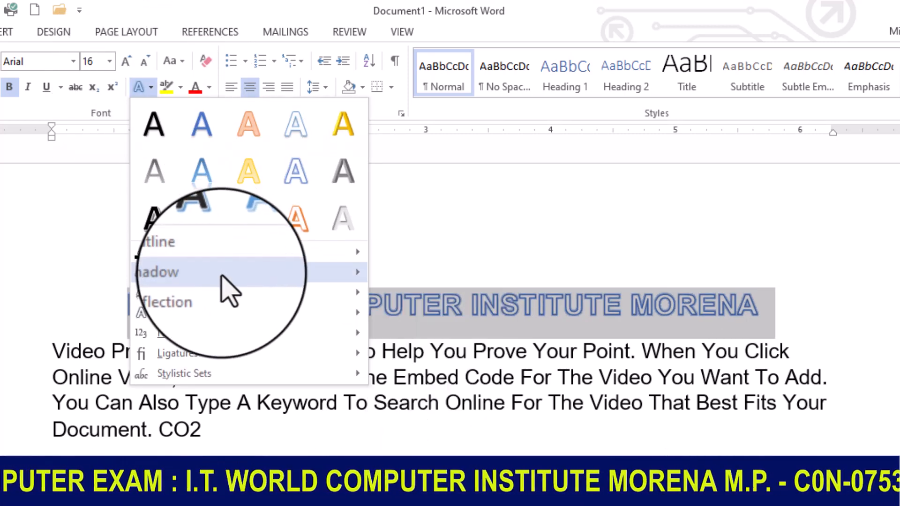
mouse_move(225, 277)
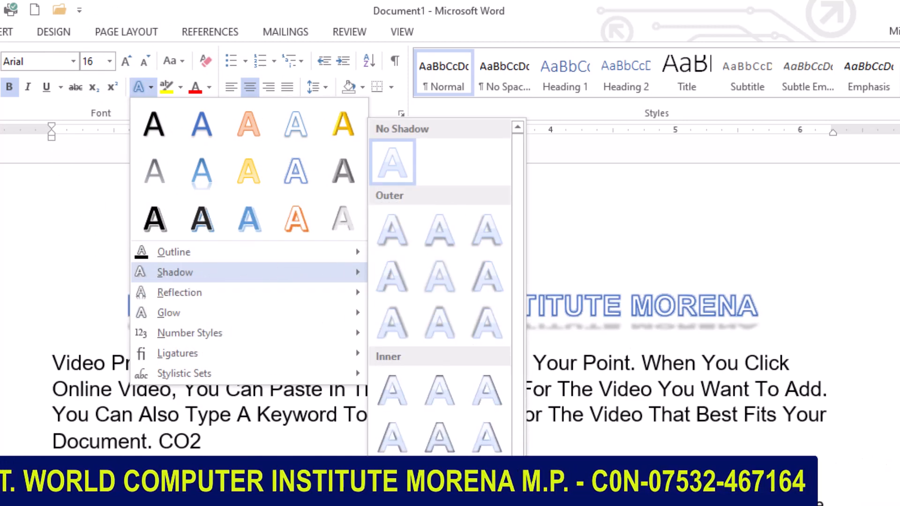
click(494, 505)
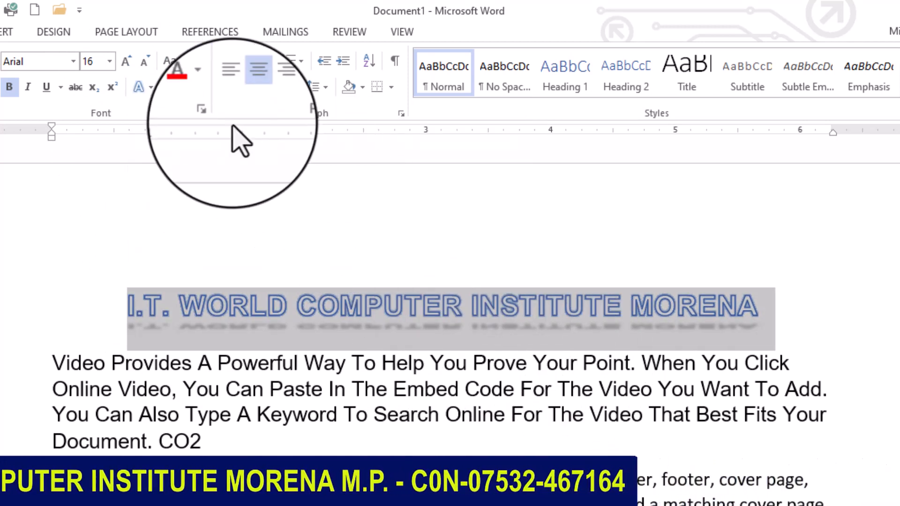
click(140, 88)
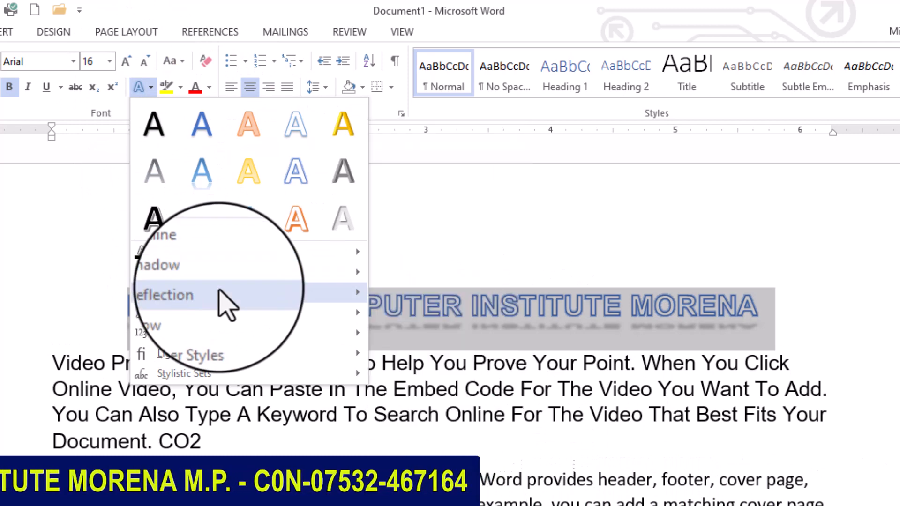
mouse_move(281, 292)
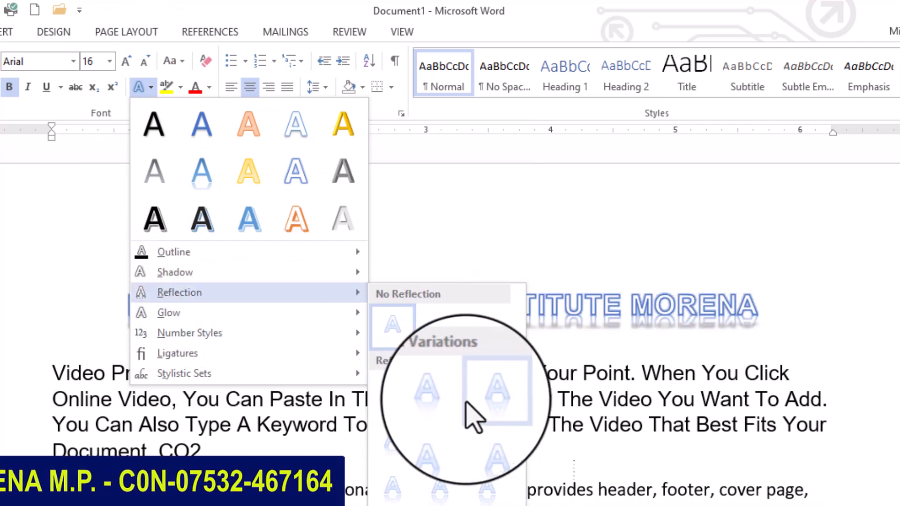
click(482, 403)
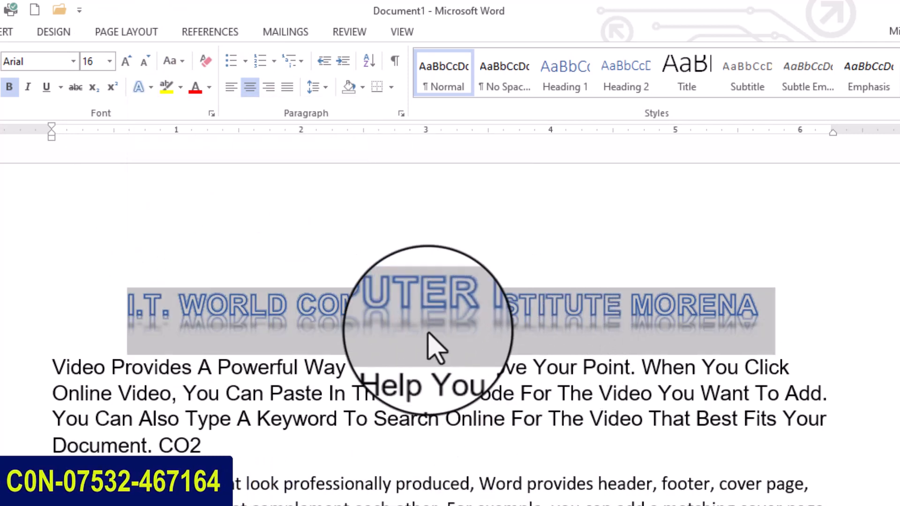
- Apply the solid blue text effect with shadow to the heading, then change its text to bold dark red
click(140, 88)
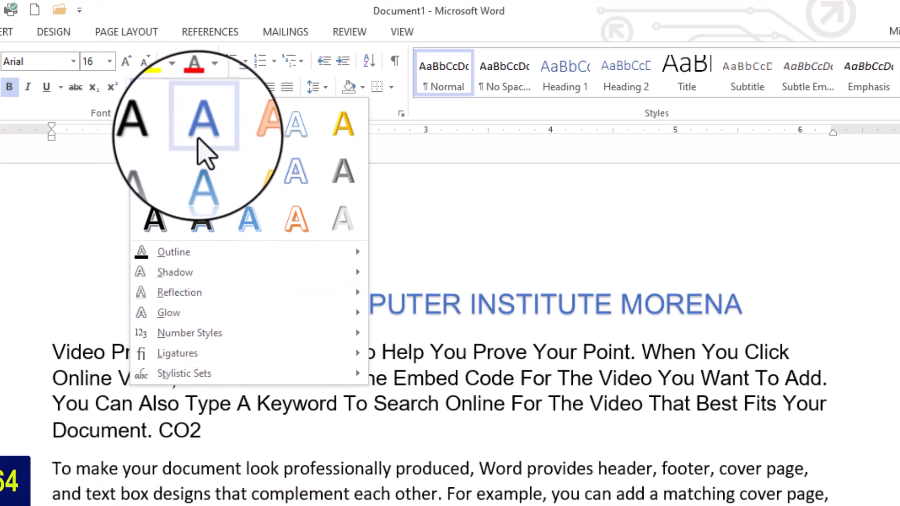
click(202, 127)
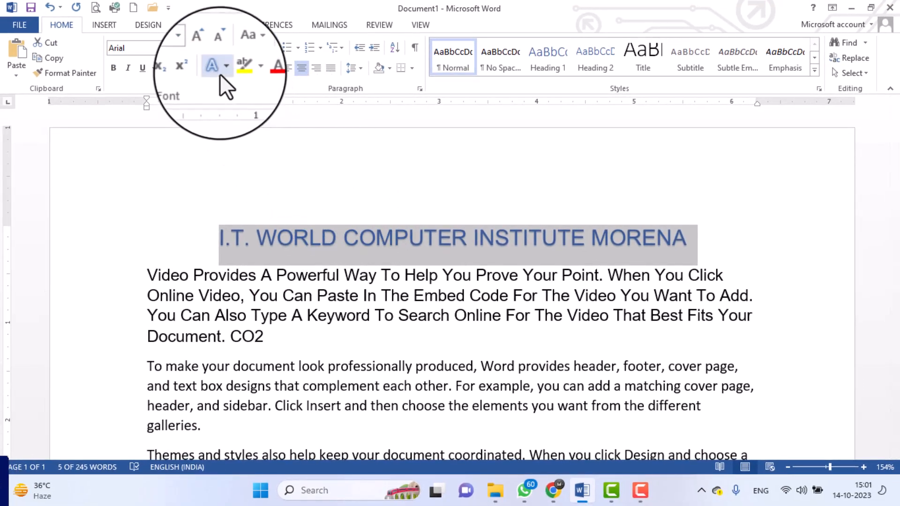
click(247, 69)
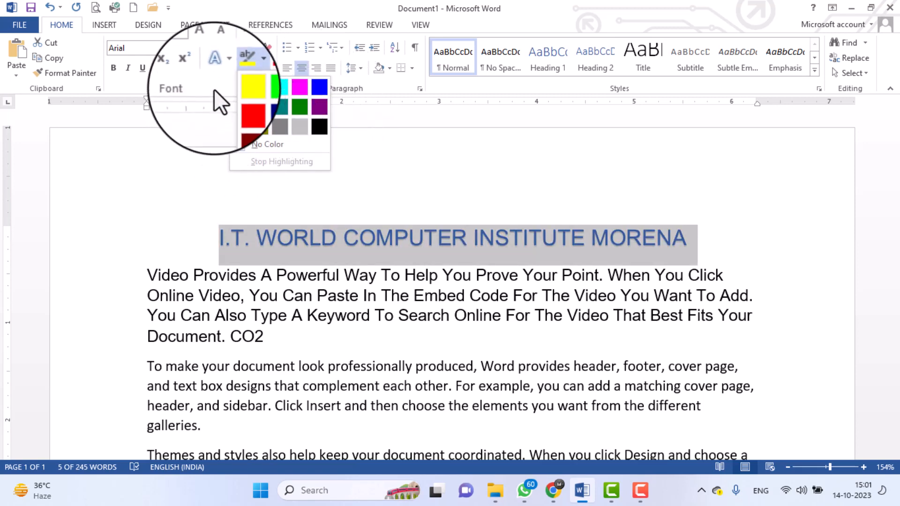
click(270, 67)
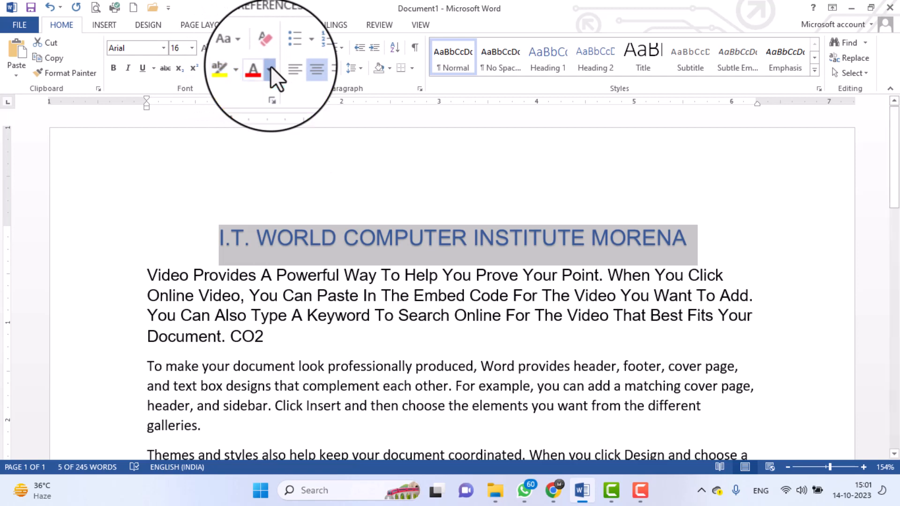
click(271, 66)
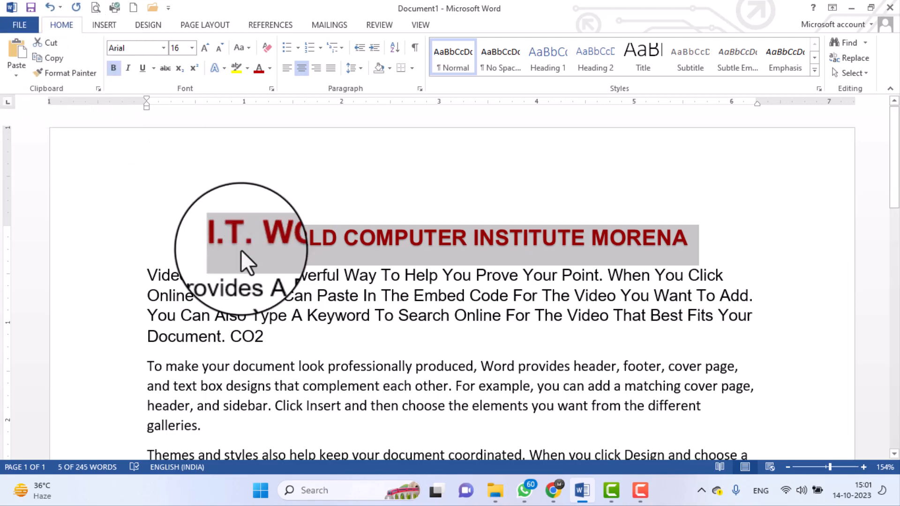
- Copy the whole I.T. WORLD COMPUTER INSTITUTE MORENA heading line
click(272, 275)
scroll(391, 322, down, 3)
scroll(392, 310, up, 2)
scroll(393, 299, up, 1)
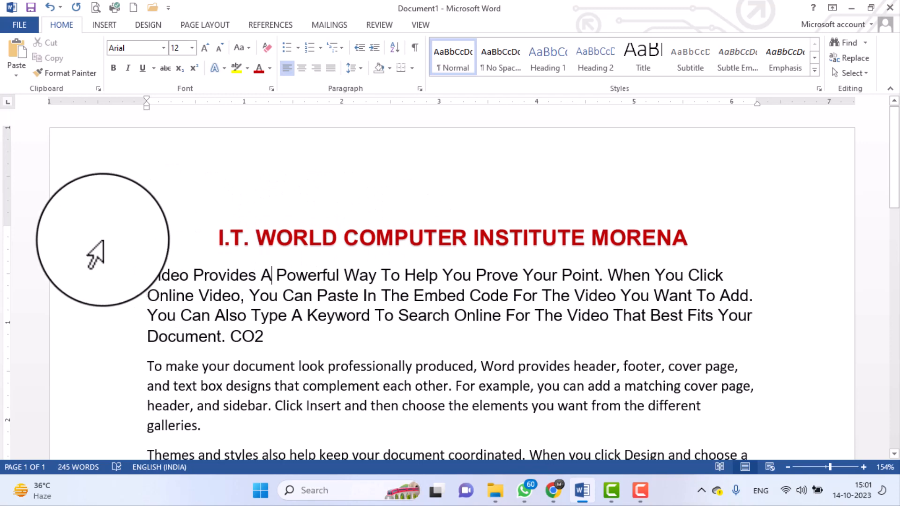
click(94, 239)
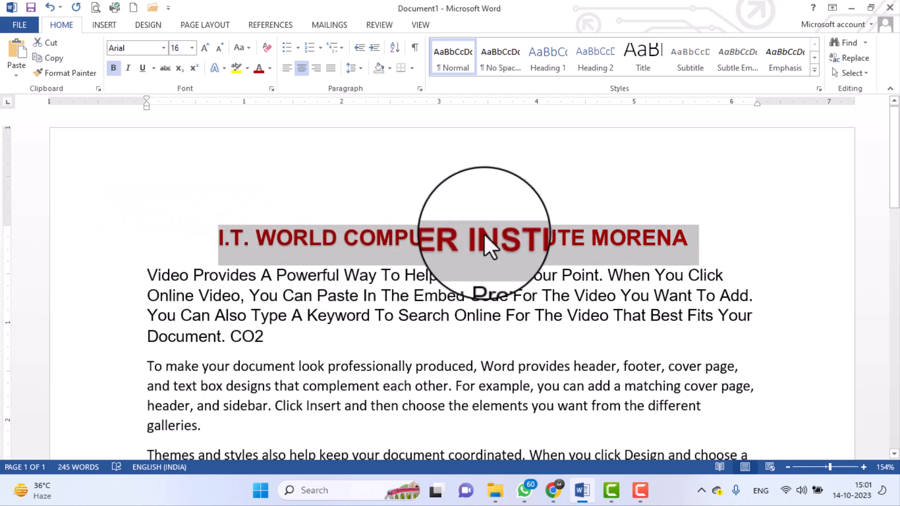
click(49, 58)
right_click(296, 234)
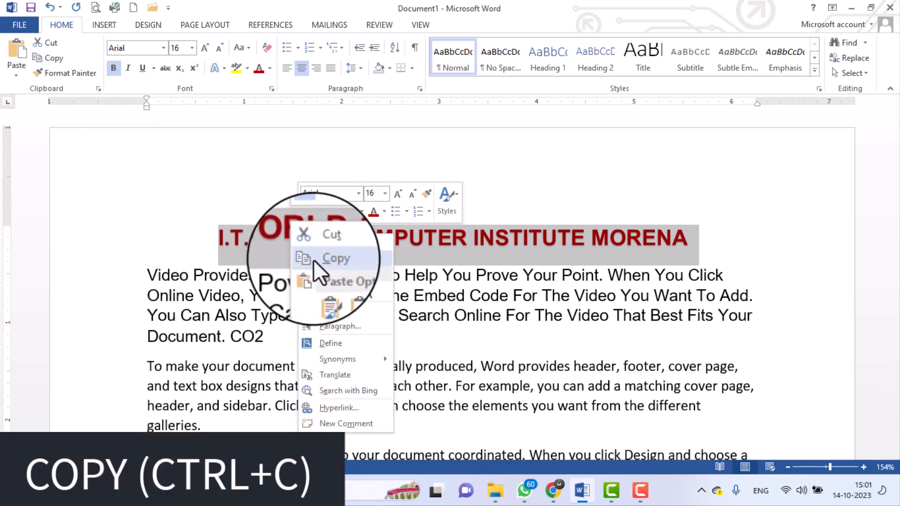
click(313, 260)
- Paste the copied heading on the empty line below the document's last paragraph and select the pasted line
scroll(386, 293, down, 10)
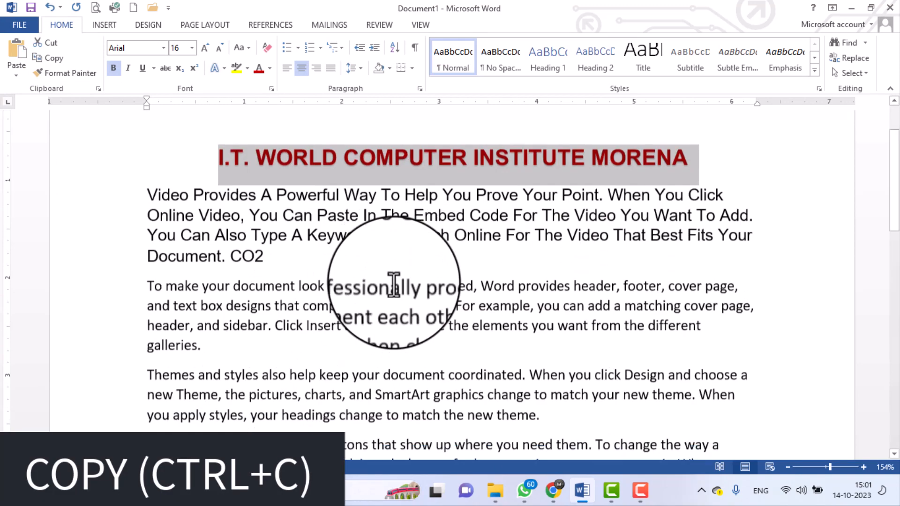
click(407, 235)
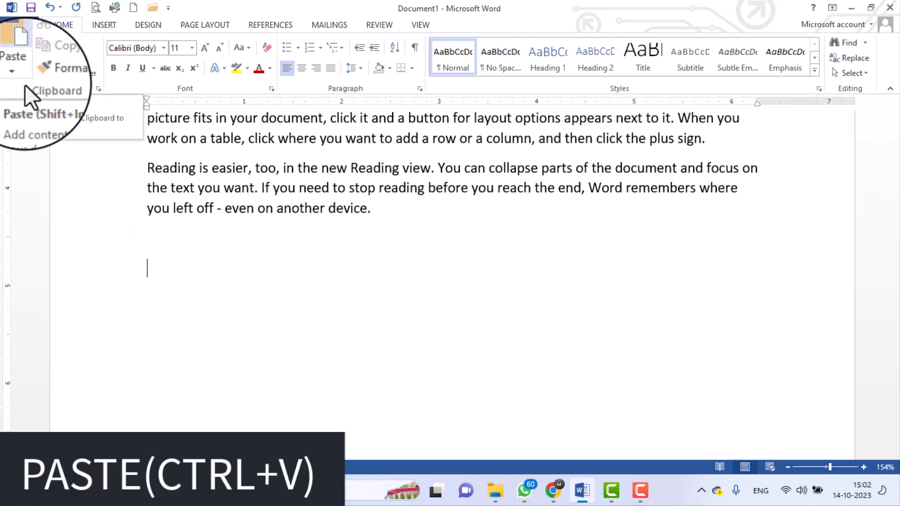
right_click(187, 267)
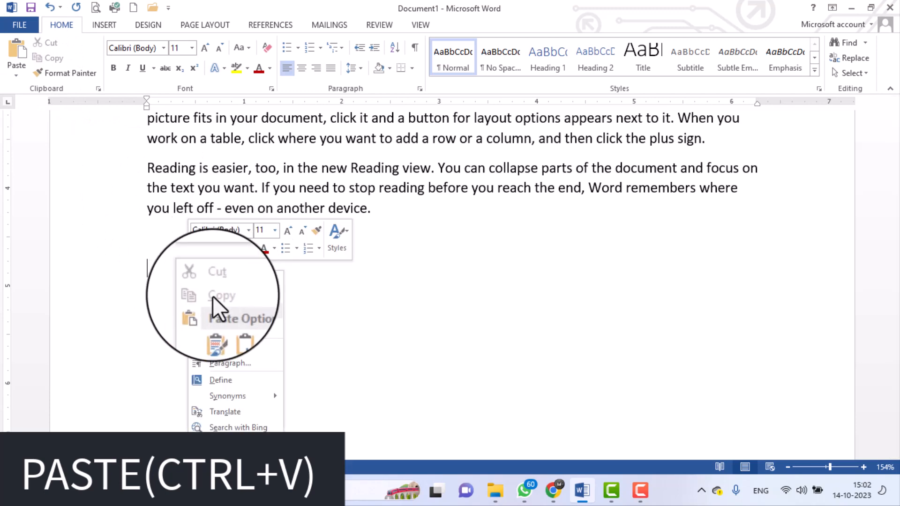
click(14, 53)
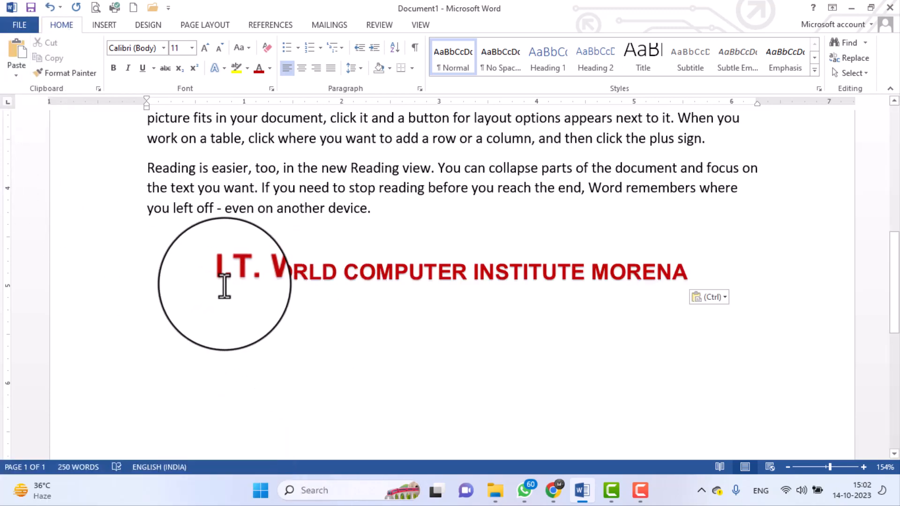
click(121, 288)
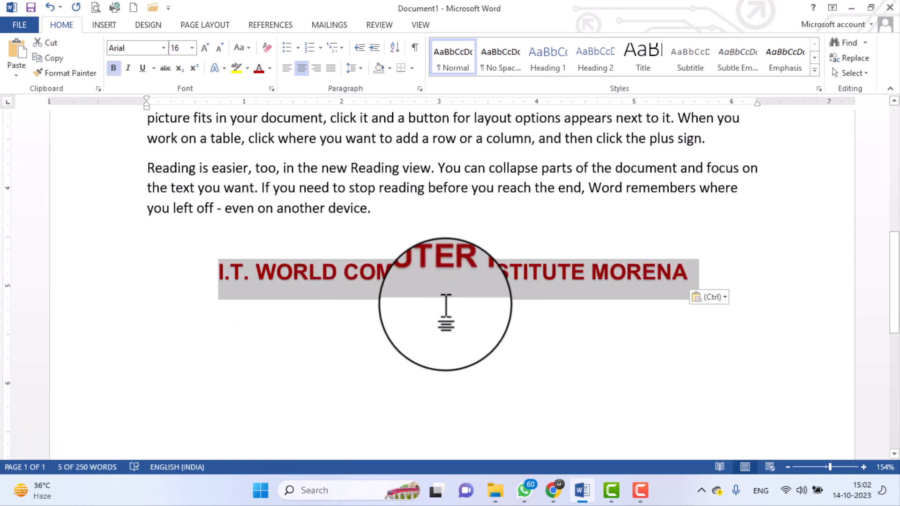
- Cut the Video Provides A Powerful Way paragraph, including CO2, from beneath the heading at the start of the document
scroll(281, 291, up, 3)
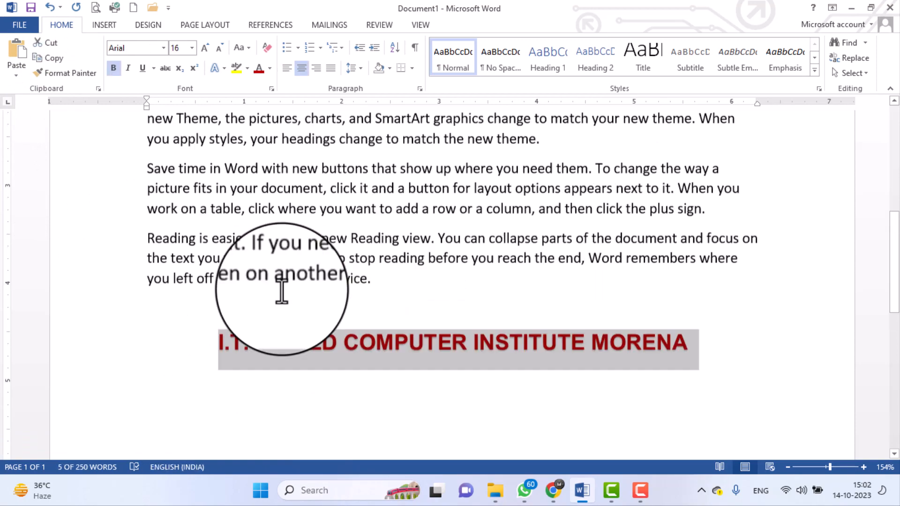
scroll(324, 310, down, 3)
scroll(322, 296, up, 7)
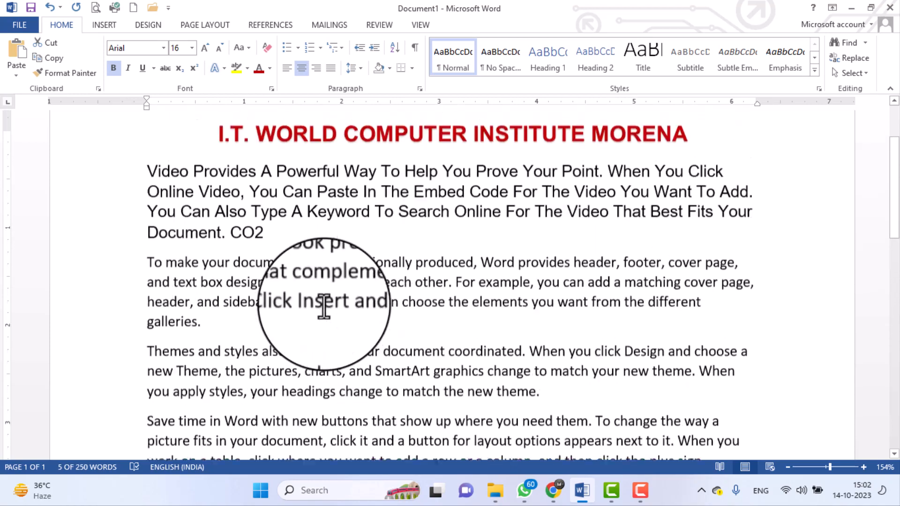
scroll(324, 307, down, 5)
scroll(328, 307, down, 1)
scroll(330, 303, up, 7)
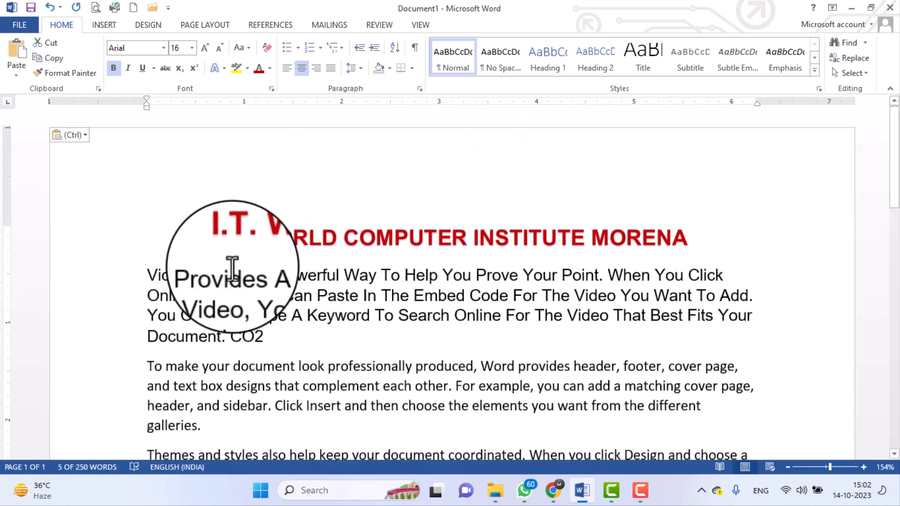
drag(144, 280, 292, 361)
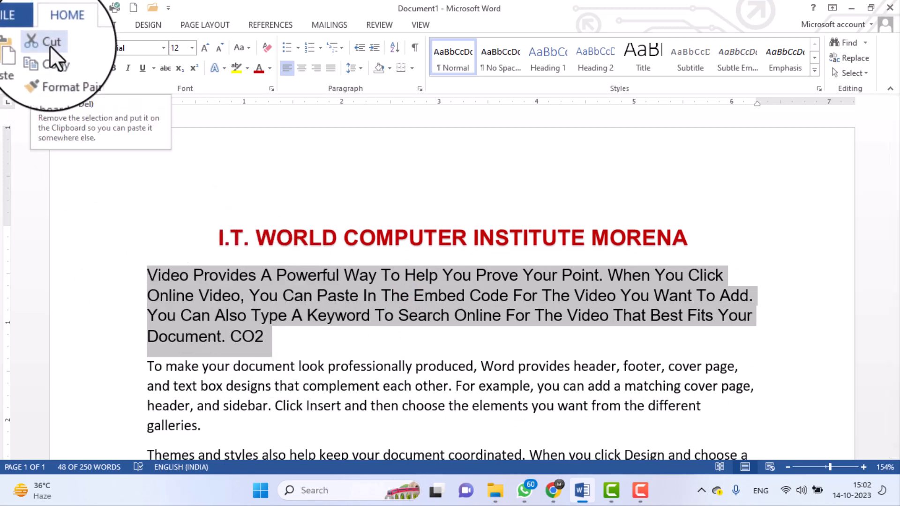
right_click(189, 276)
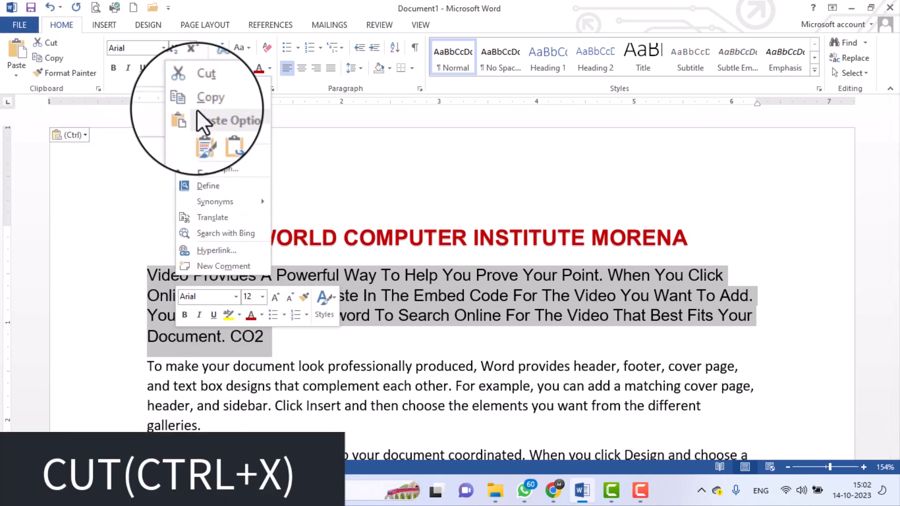
click(196, 84)
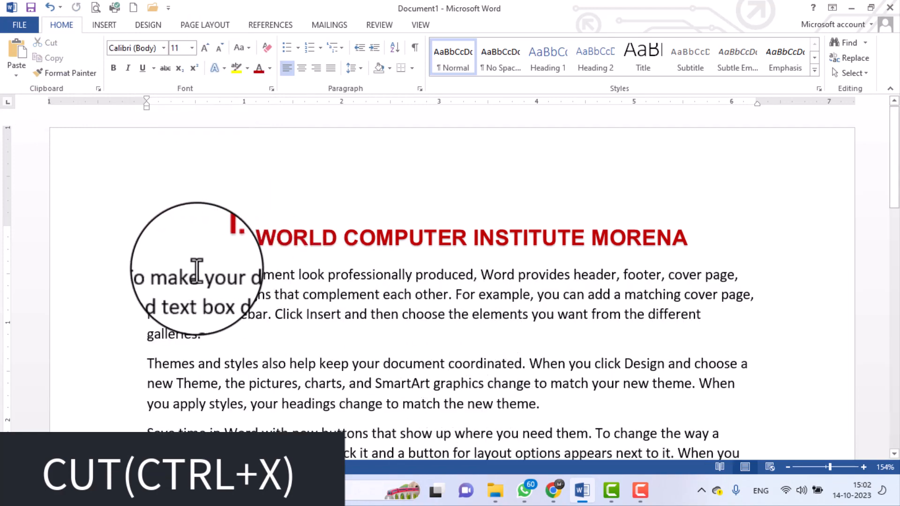
- Paste the cut paragraph below the second heading at the end of the document, keeping its source formatting
scroll(196, 271, down, 10)
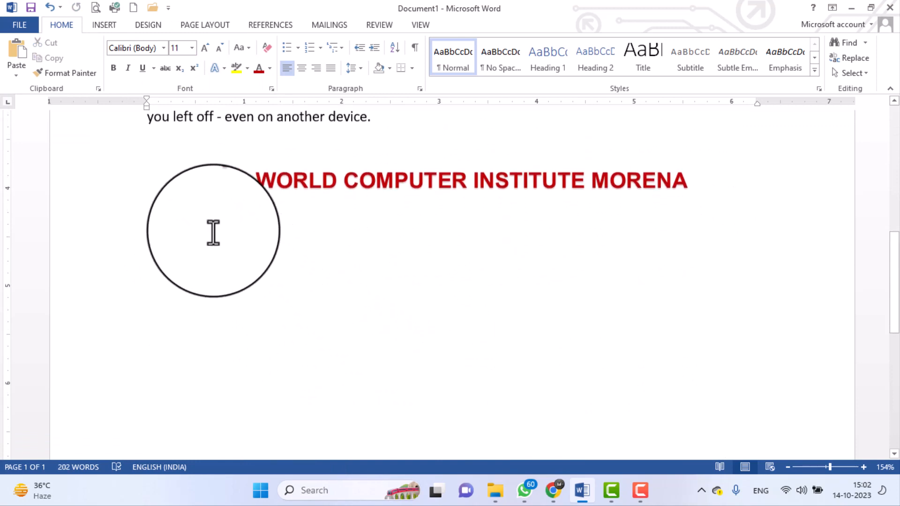
click(199, 230)
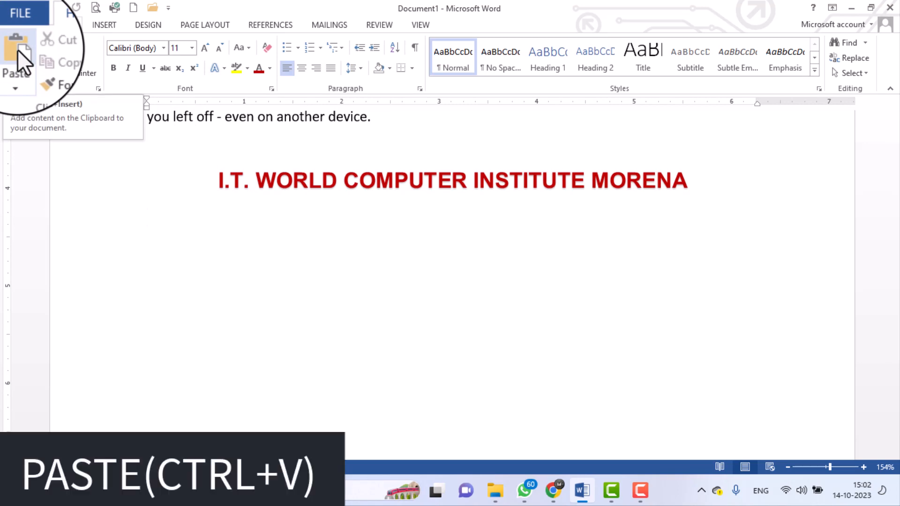
right_click(155, 214)
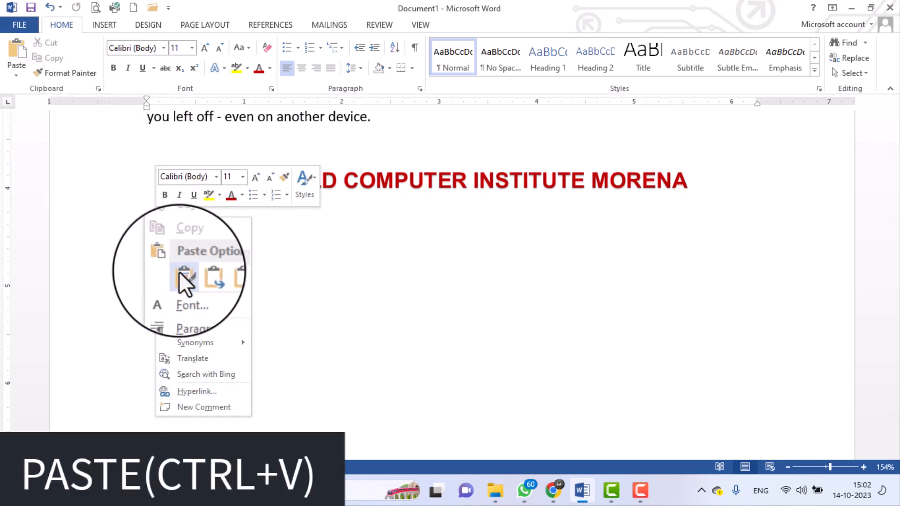
click(178, 271)
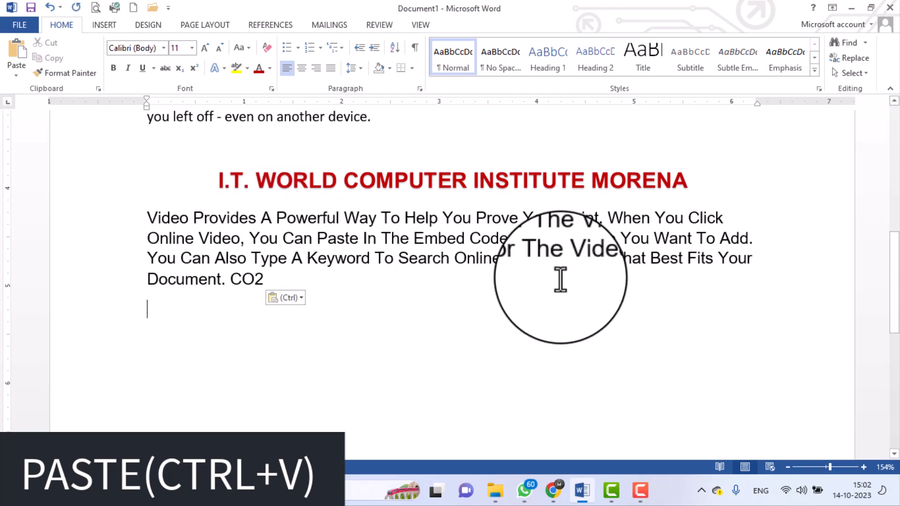
- Copy the formatting of INSTITUTE in the lower heading onto "you apply styles, your headings change to match the new theme." with Format Painter
scroll(410, 267, up, 10)
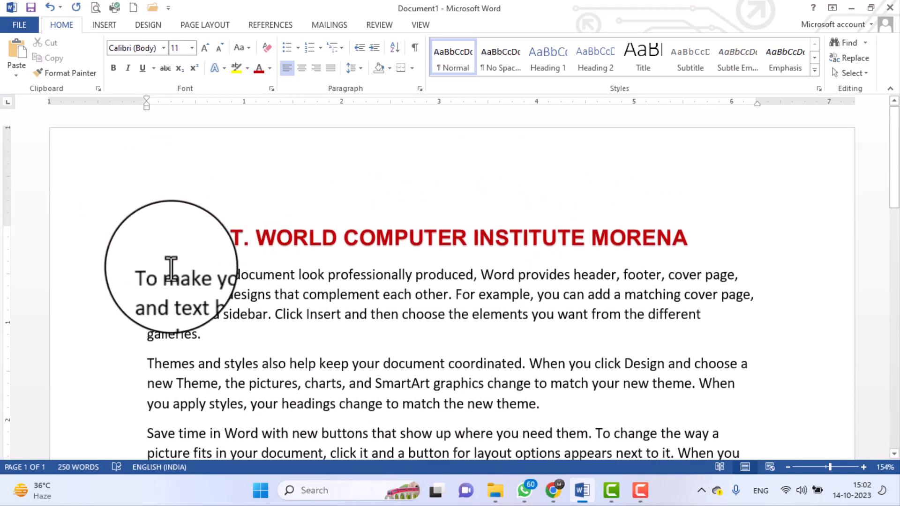
scroll(245, 297, down, 5)
scroll(266, 229, up, 10)
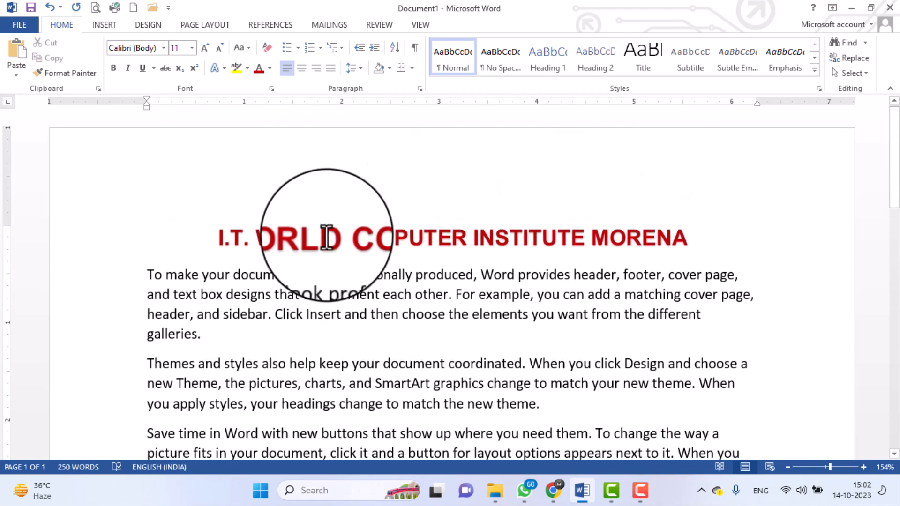
scroll(326, 236, down, 8)
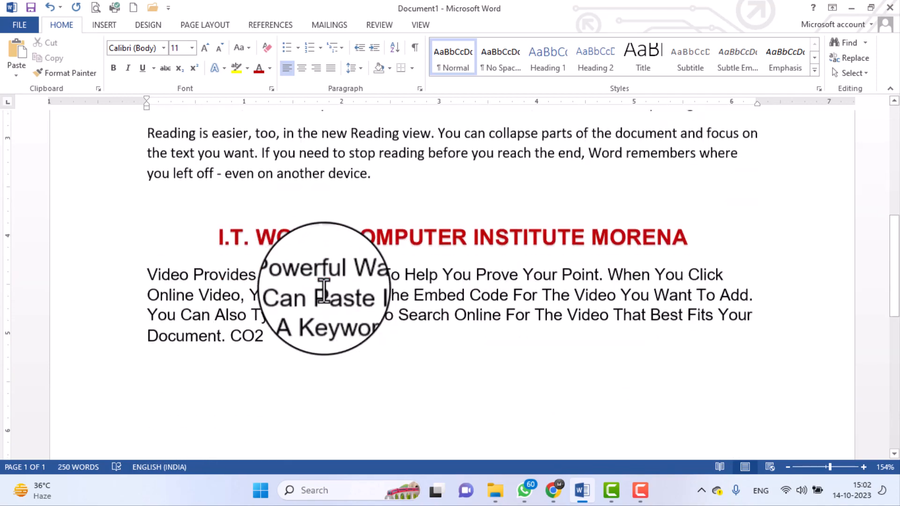
scroll(319, 236, down, 1)
scroll(320, 237, up, 3)
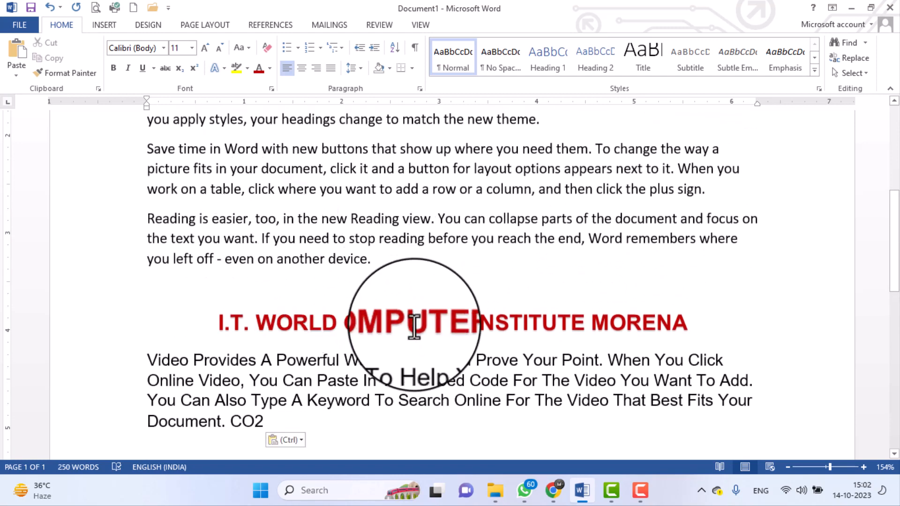
mouse_move(474, 323)
mouse_down()
mouse_move(667, 321)
mouse_move(474, 327)
mouse_move(589, 325)
mouse_up()
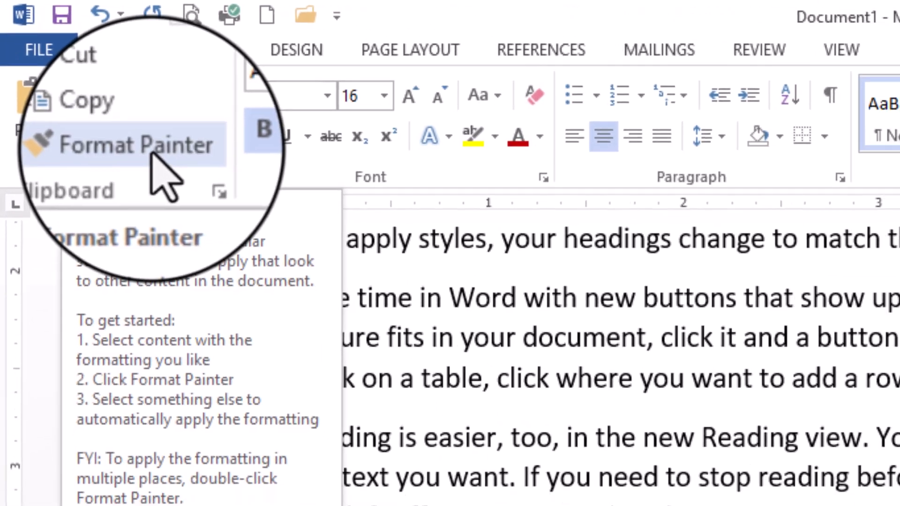
click(171, 174)
scroll(300, 291, up, 2)
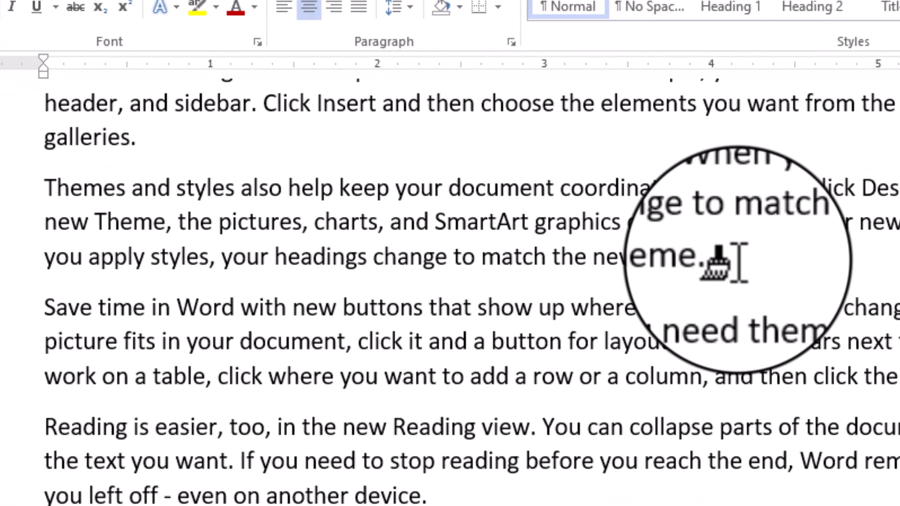
mouse_move(738, 260)
mouse_down()
mouse_move(277, 242)
mouse_move(42, 256)
mouse_up()
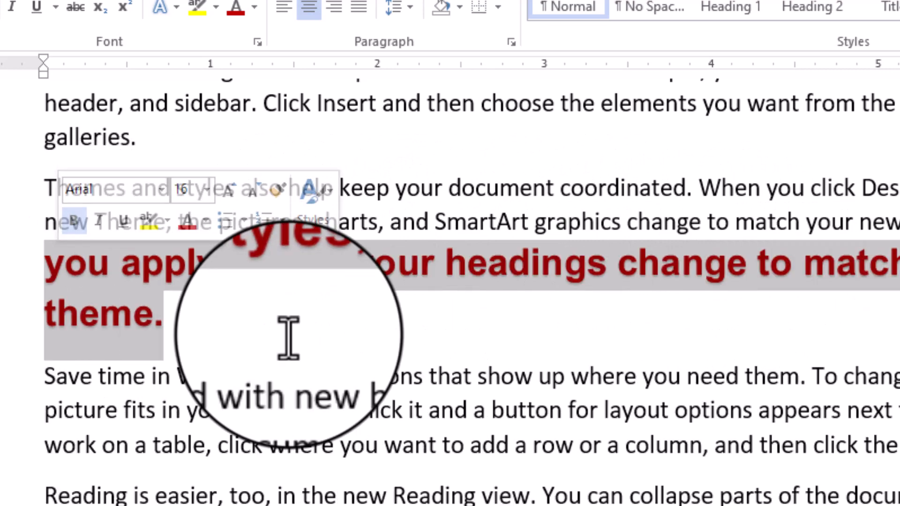
click(473, 318)
- Use Format Painter to apply the formatting of COMPUTER in the lower heading to "even on another device."
scroll(338, 318, down, 2)
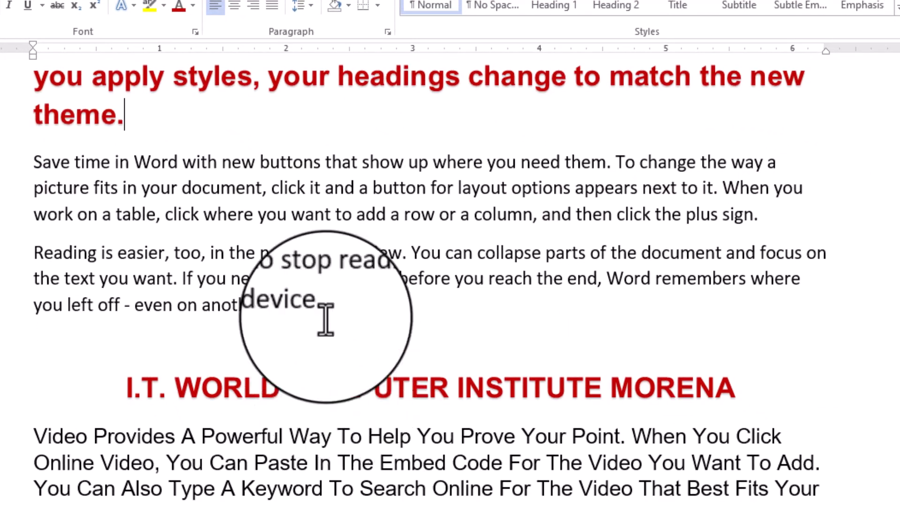
scroll(333, 348, down, 1)
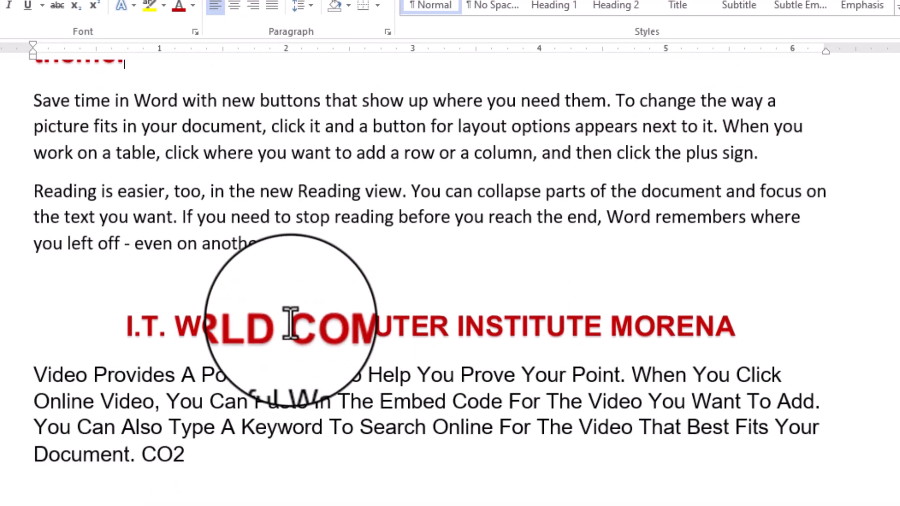
drag(289, 322, 471, 323)
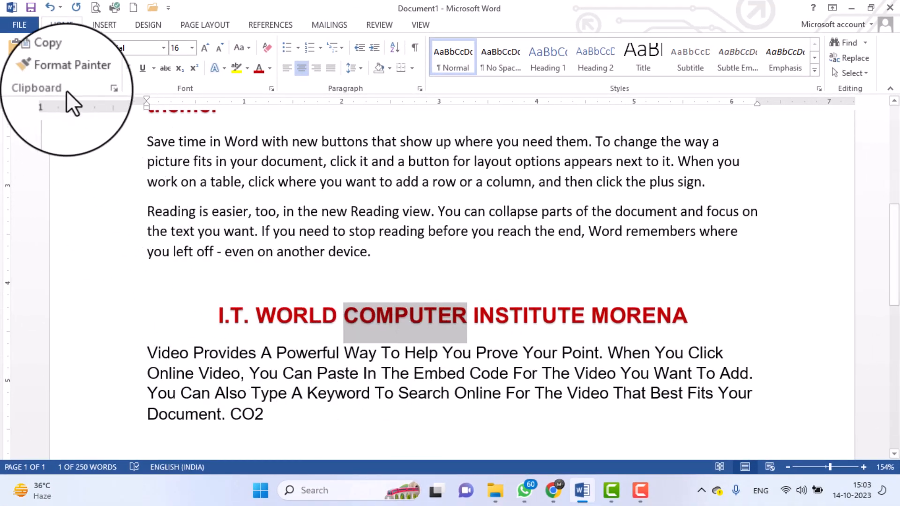
click(70, 73)
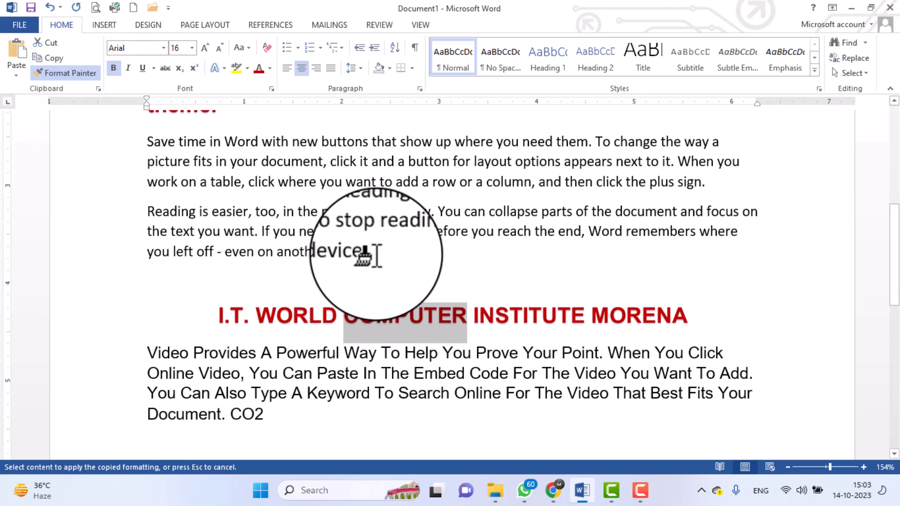
drag(370, 253, 226, 253)
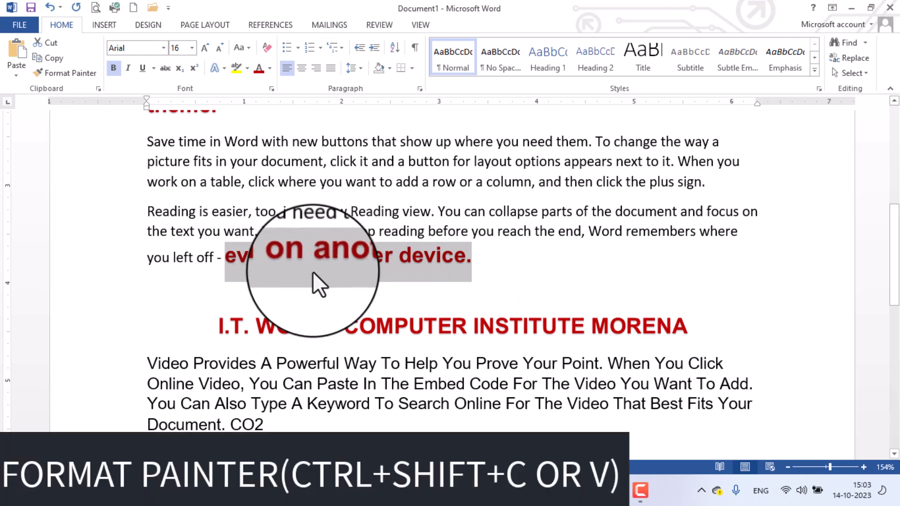
click(324, 256)
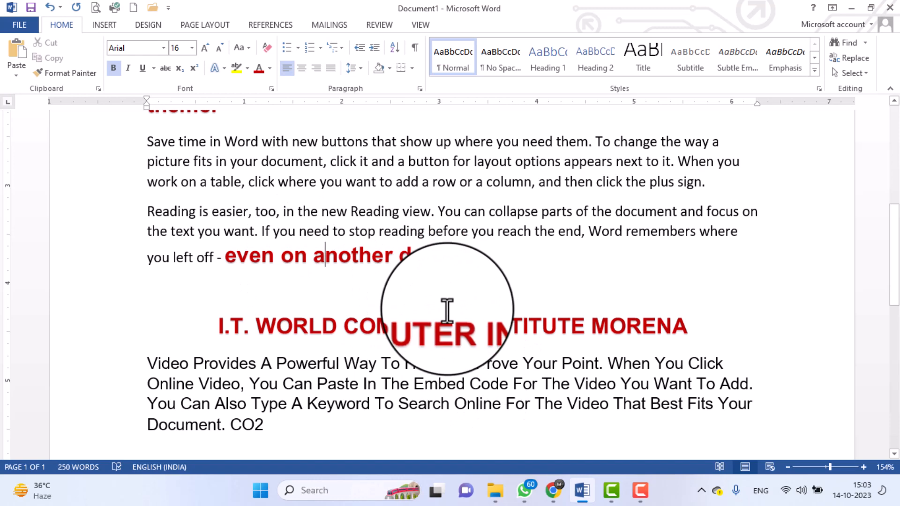
- Lock Format Painter on the lower heading's INSTITUTE and paint "document, click it and a", "where you want to add a row", "you work on a table" and "column, and then"
scroll(547, 303, down, 2)
double_click(534, 281)
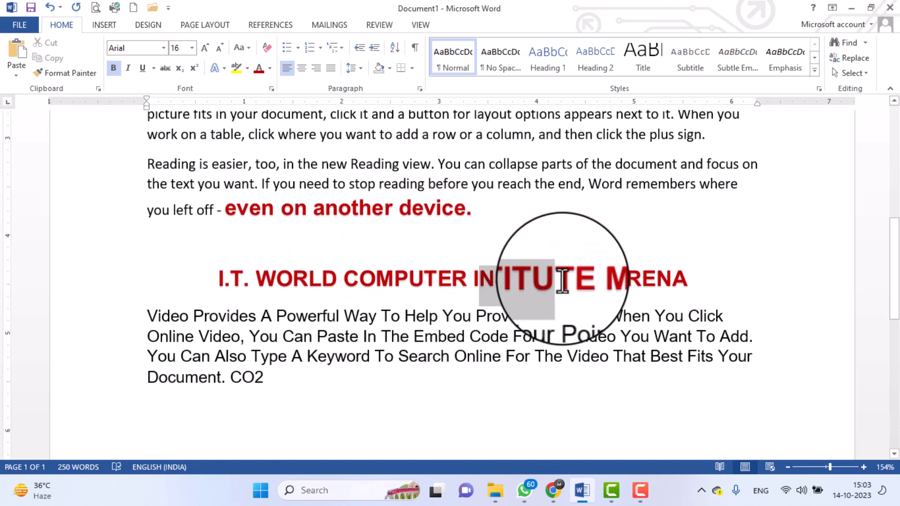
click(71, 73)
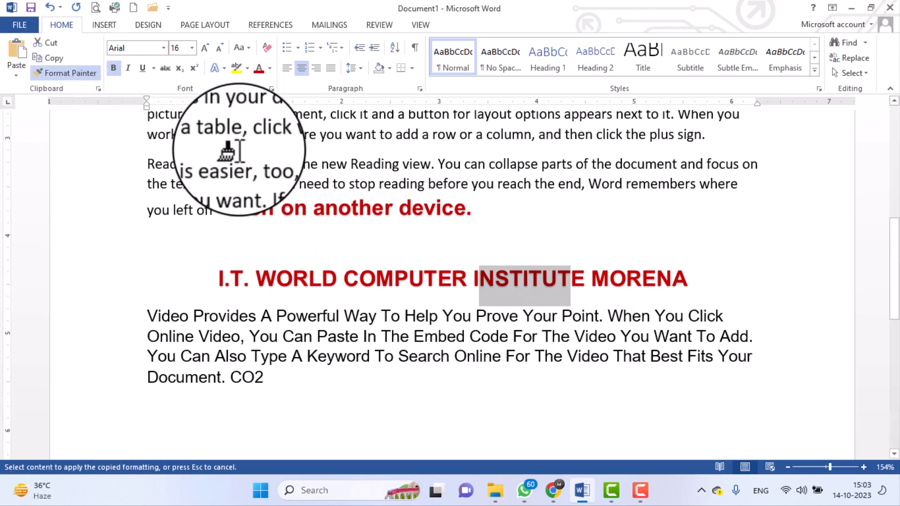
scroll(283, 192, up, 3)
scroll(281, 193, up, 3)
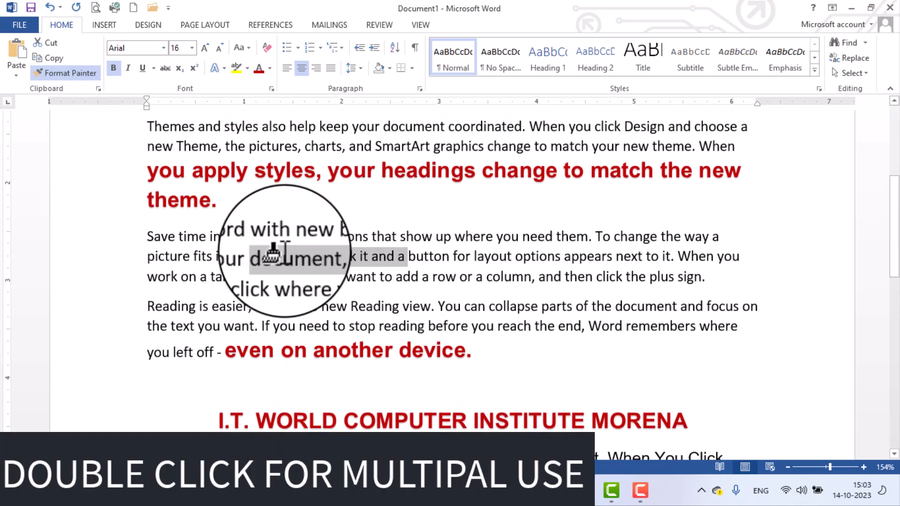
drag(262, 256, 413, 258)
drag(540, 288, 377, 284)
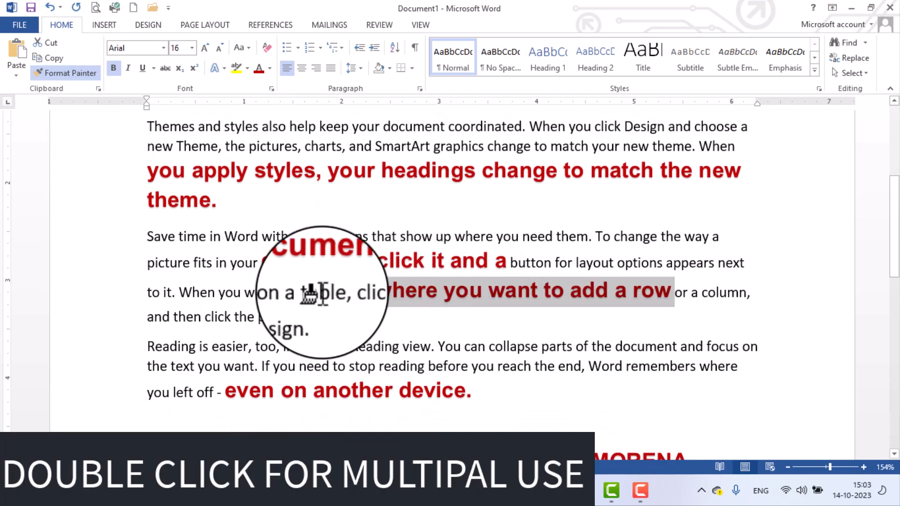
drag(321, 293, 216, 291)
drag(266, 314, 188, 313)
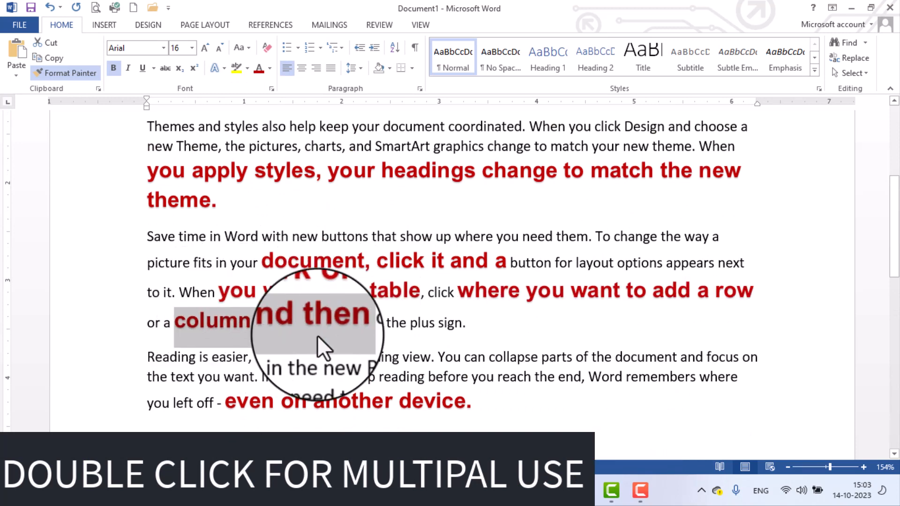
- Paint the same heading formatting onto "the new Reading view", "want. If you need to stop reading" and "with new buttons", then turn Format Painter off
drag(419, 361, 307, 360)
drag(560, 381, 382, 377)
scroll(446, 281, down, 2)
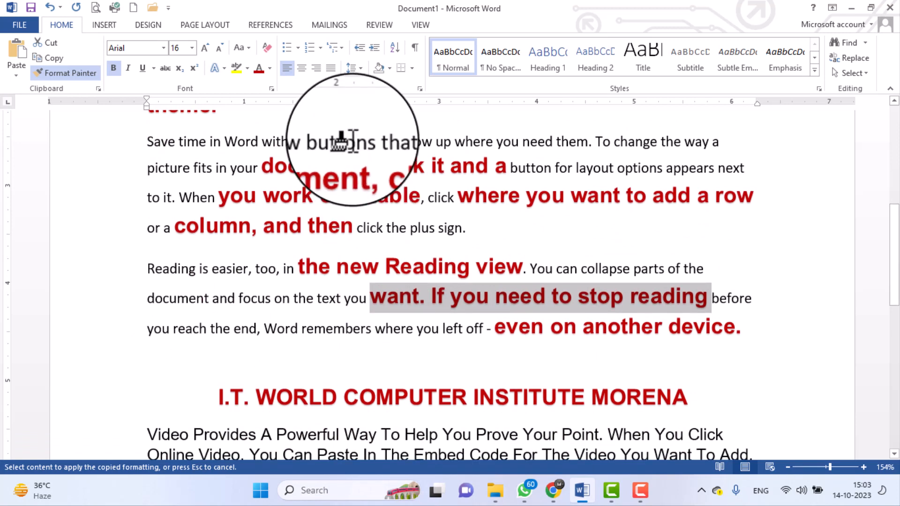
drag(371, 142, 262, 146)
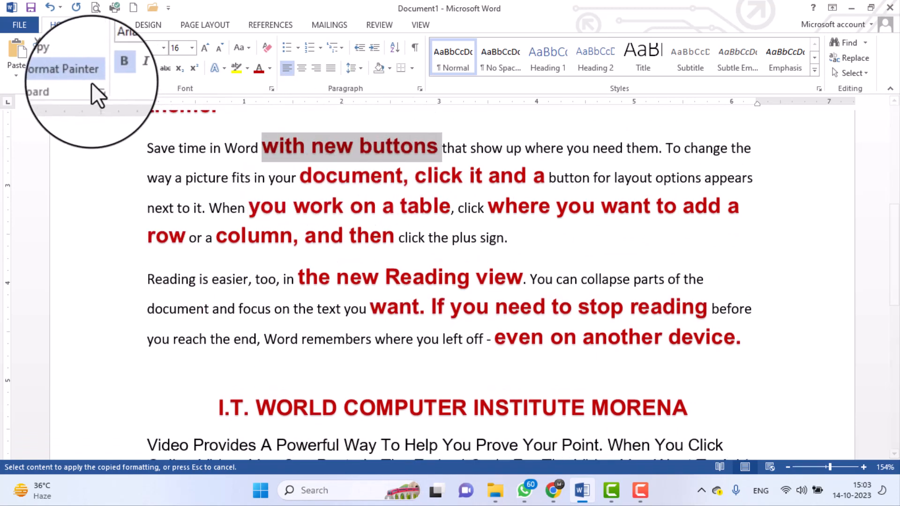
click(75, 75)
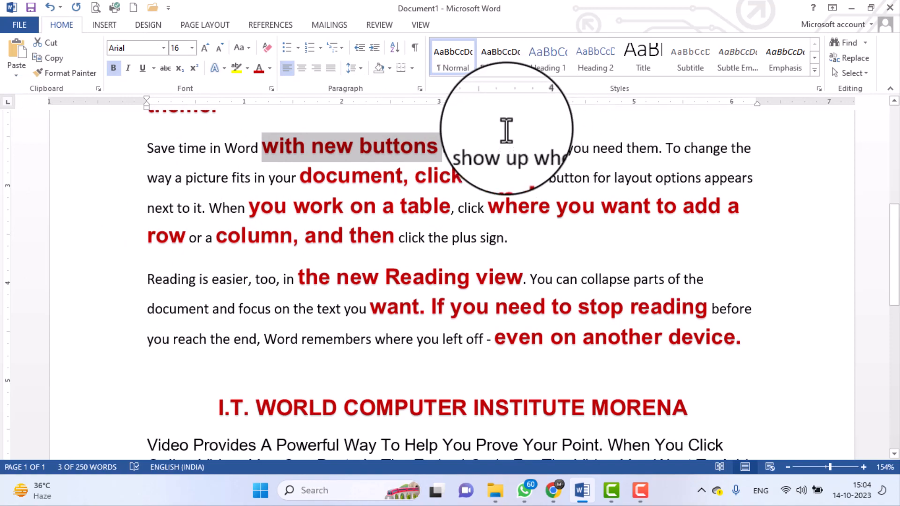
scroll(428, 257, up, 5)
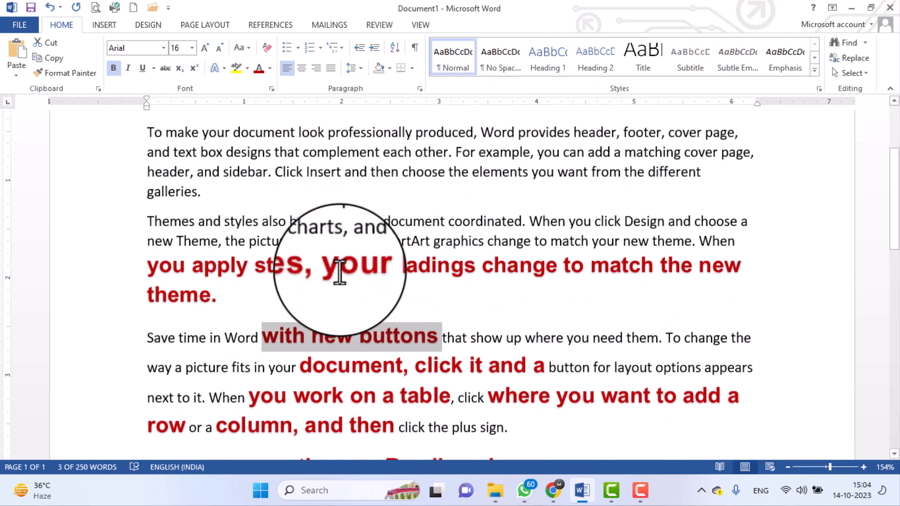
scroll(339, 274, up, 3)
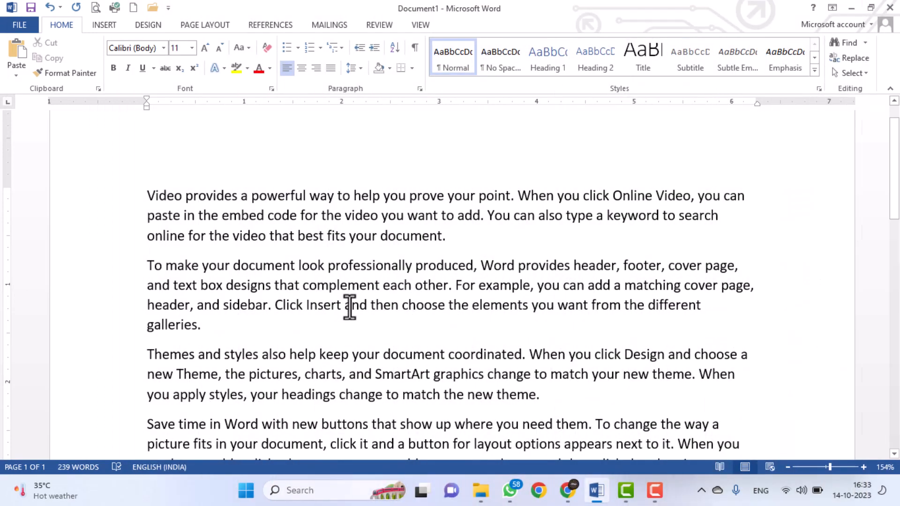
scroll(349, 306, down, 1)
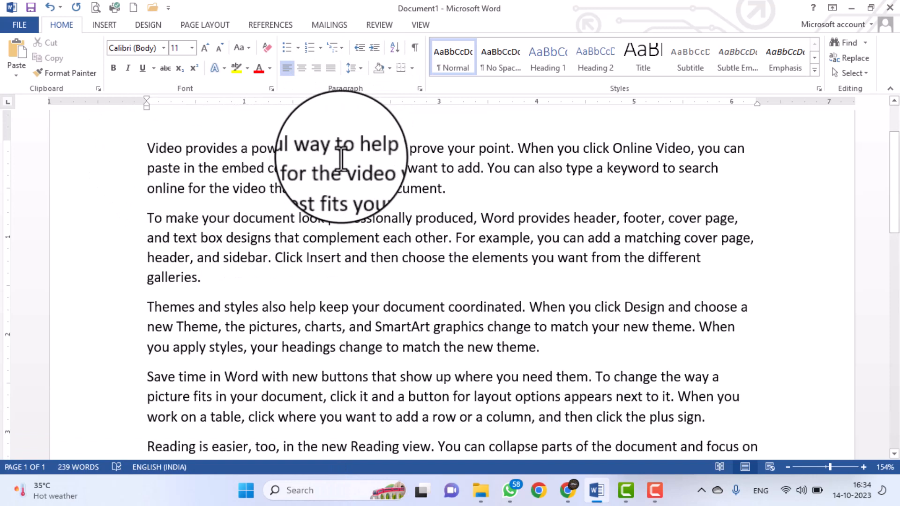
click(456, 189)
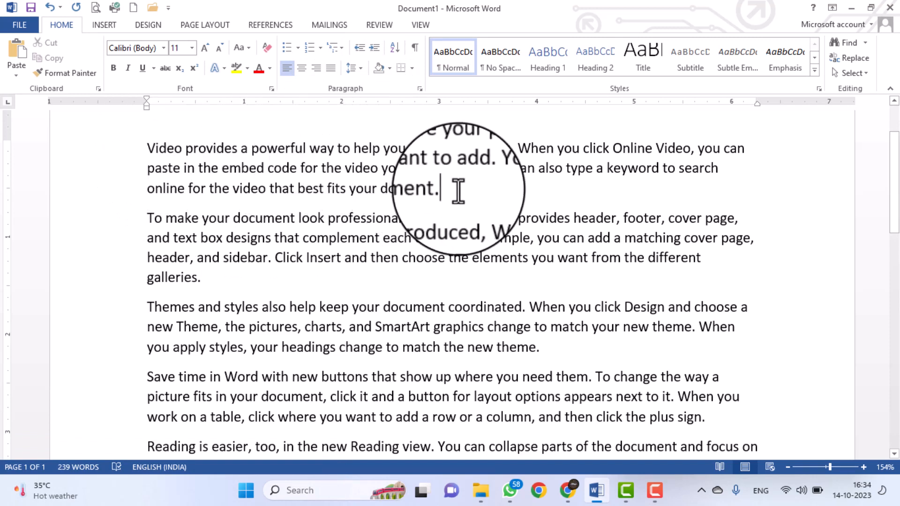
click(146, 219)
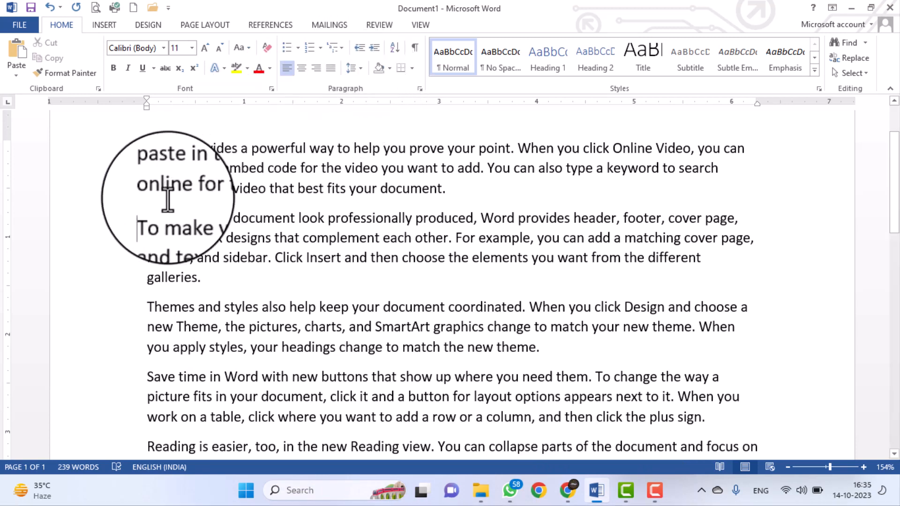
drag(112, 220, 127, 291)
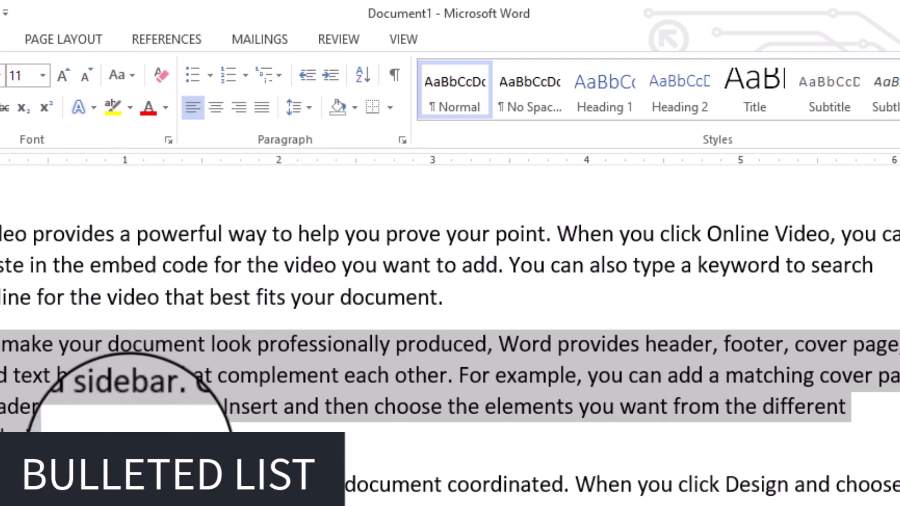
click(88, 419)
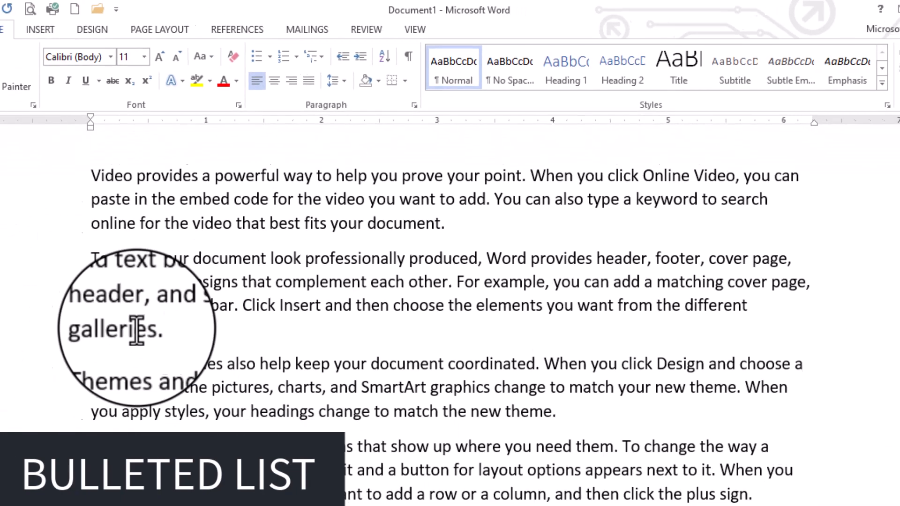
- Add the separate lines Keyboard, Mouse, Monitor, Cpu and Track ball below the last paragraph, correcting the spelling of Keyboard and Track ball
scroll(94, 420, down, 8)
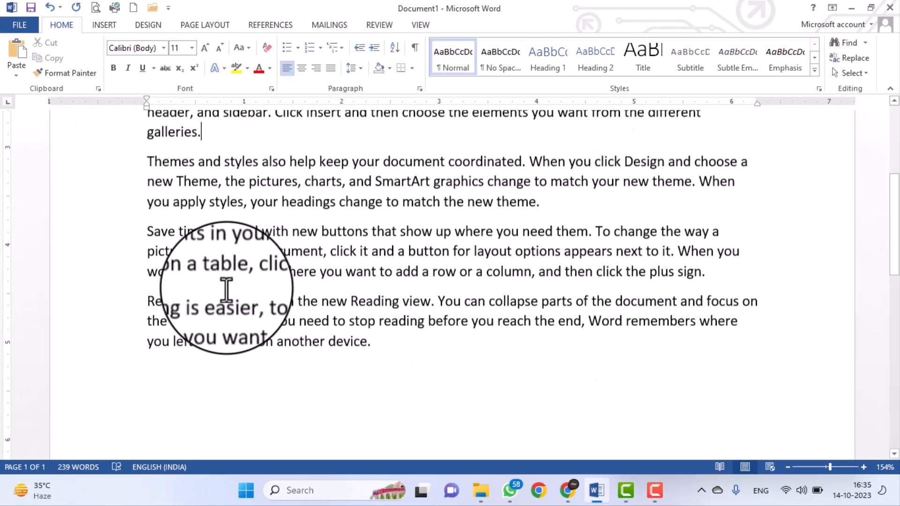
scroll(293, 269, up, 1)
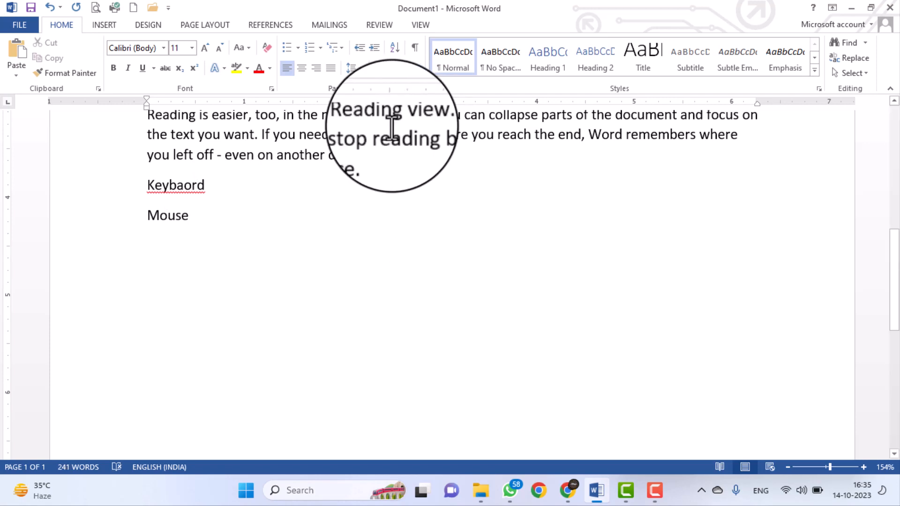
click(189, 180)
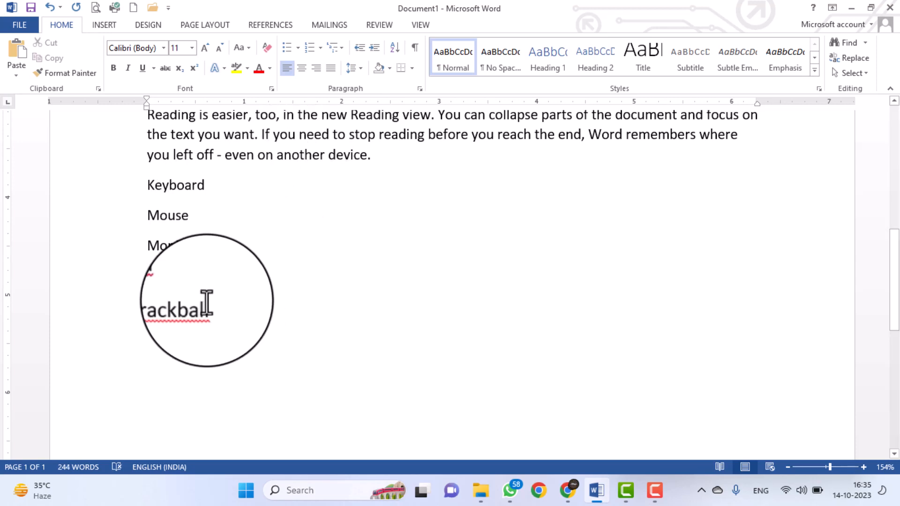
click(187, 307)
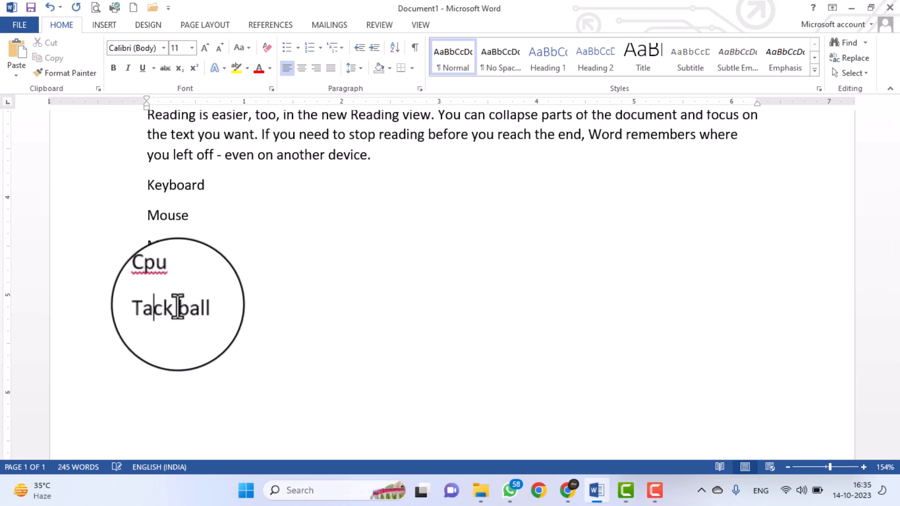
click(208, 313)
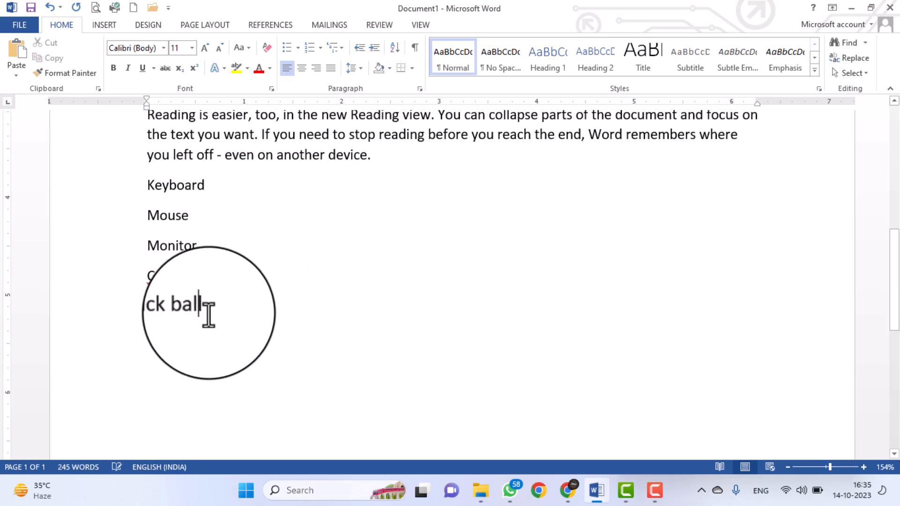
- Format the five lines from Keyboard to Track ball as a bulleted list with the four-diamond bullet
drag(210, 311, 142, 185)
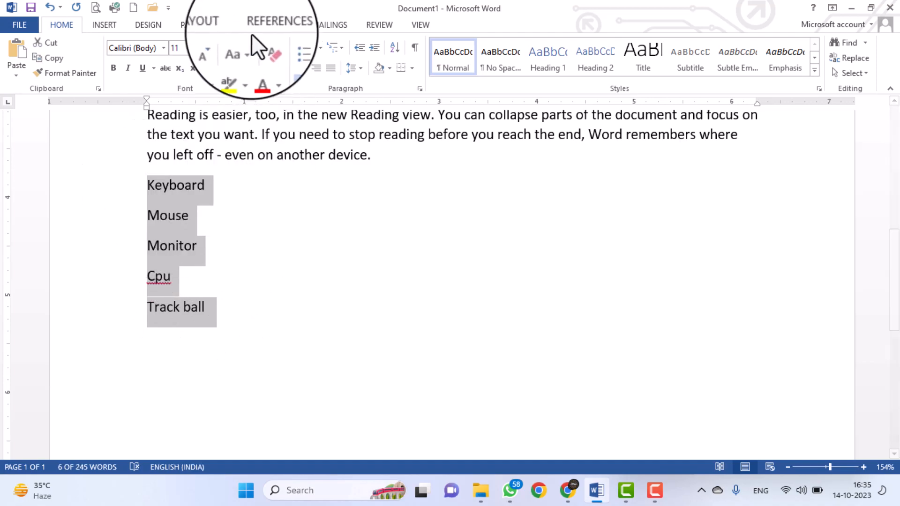
click(302, 47)
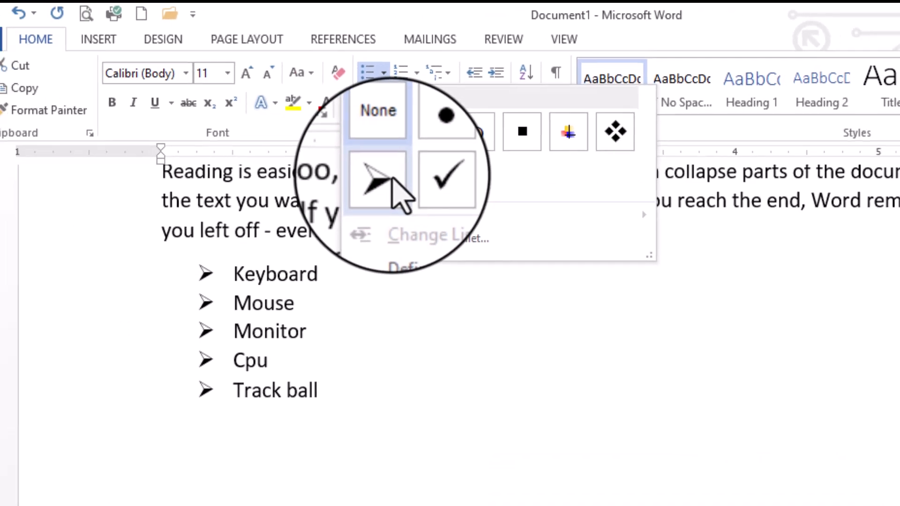
click(609, 134)
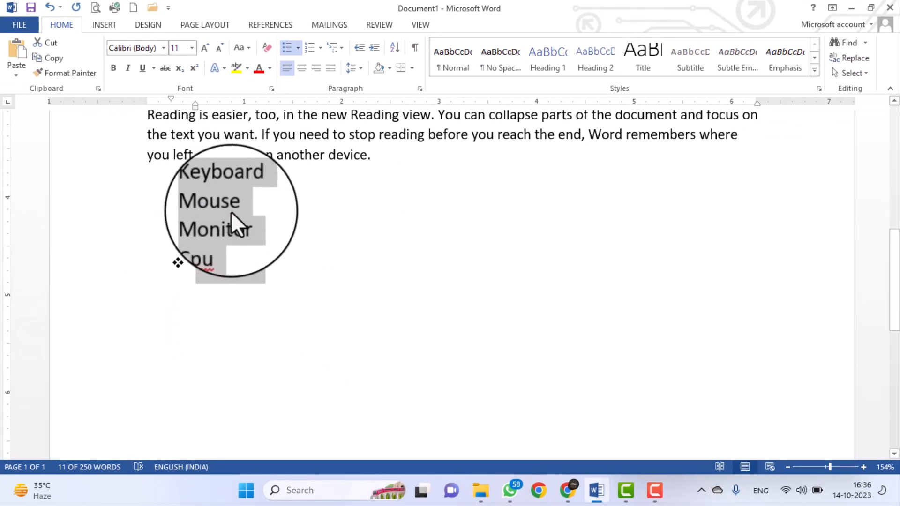
- Open the new bullet definition for the selected list and examine the symbols and picture sources it offers
click(297, 49)
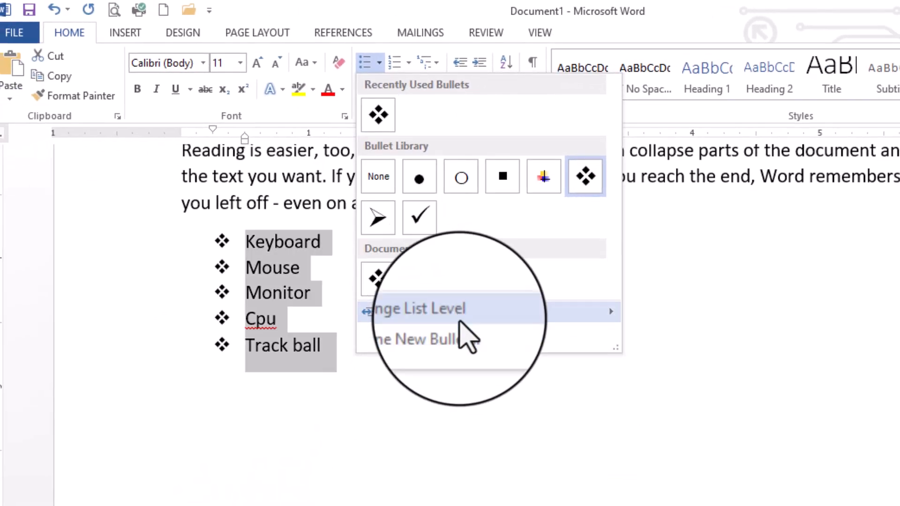
mouse_move(461, 391)
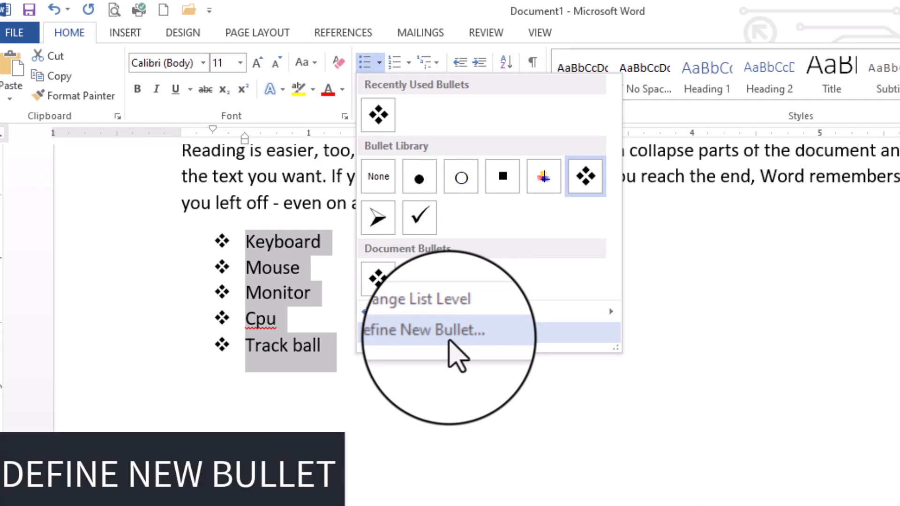
click(450, 338)
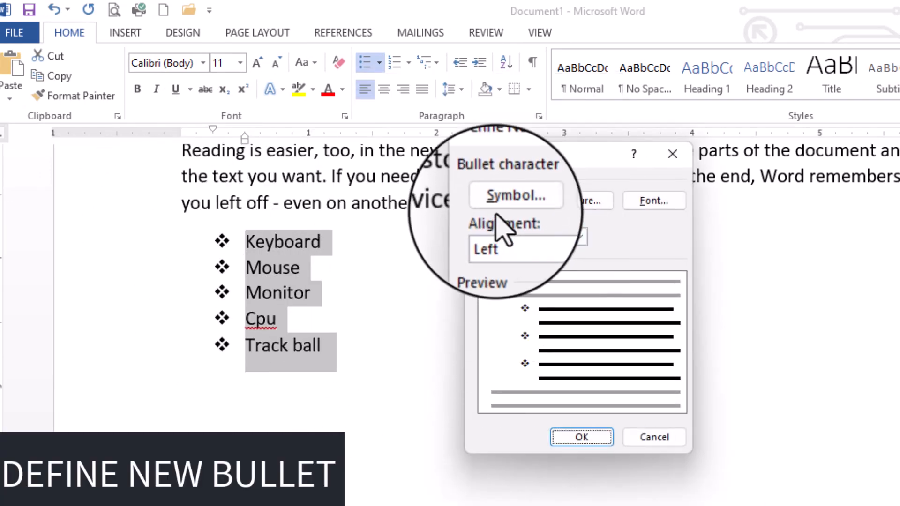
click(497, 207)
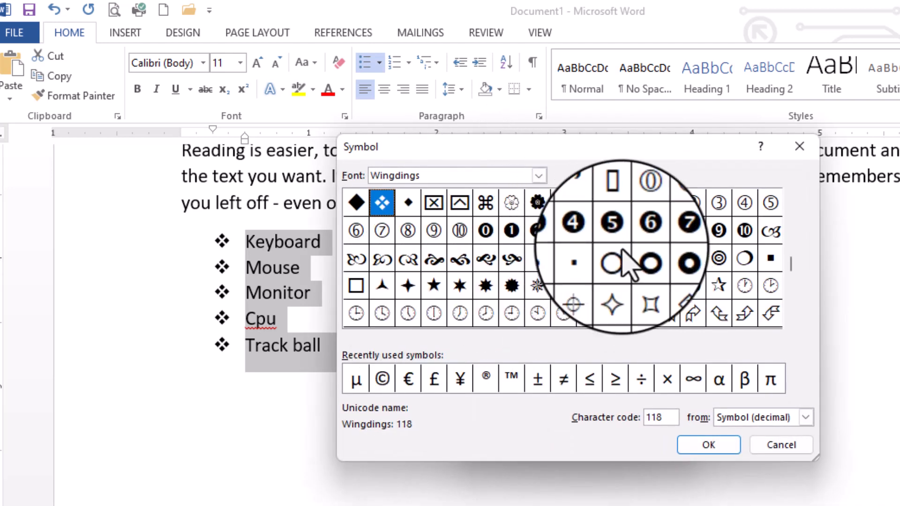
click(762, 443)
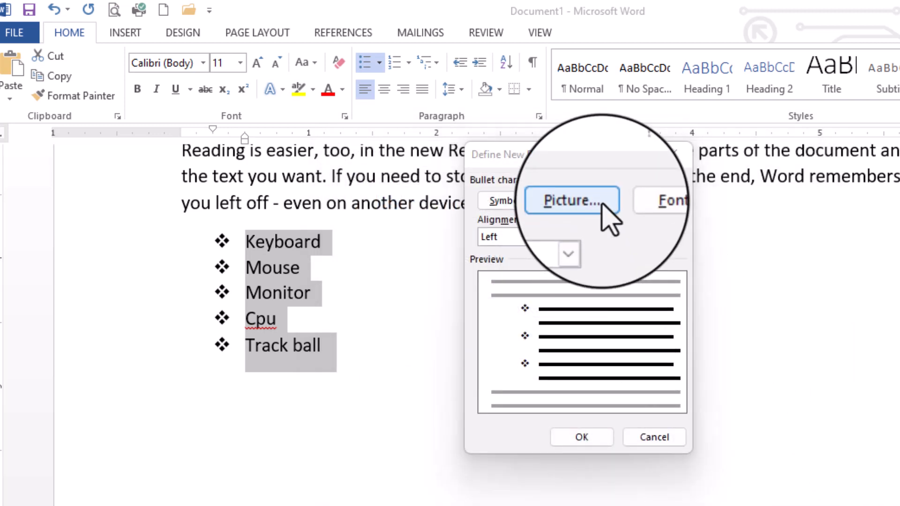
click(603, 203)
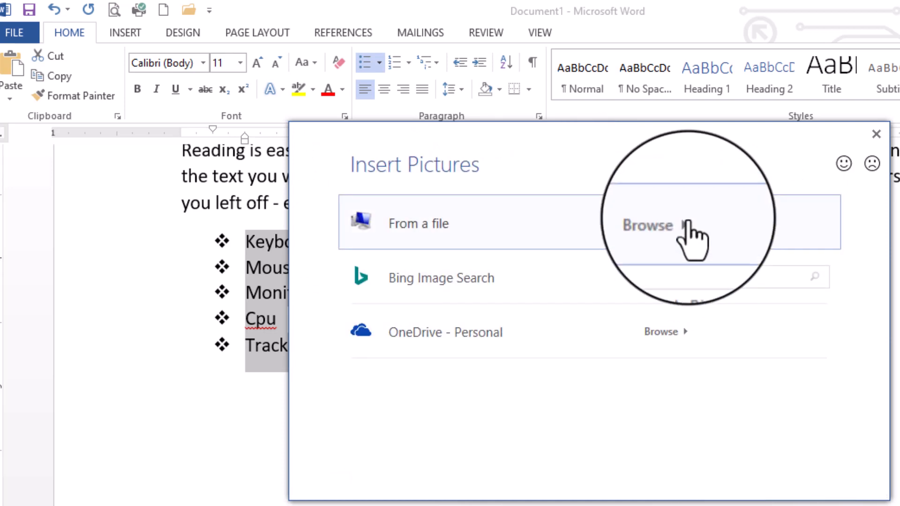
click(876, 137)
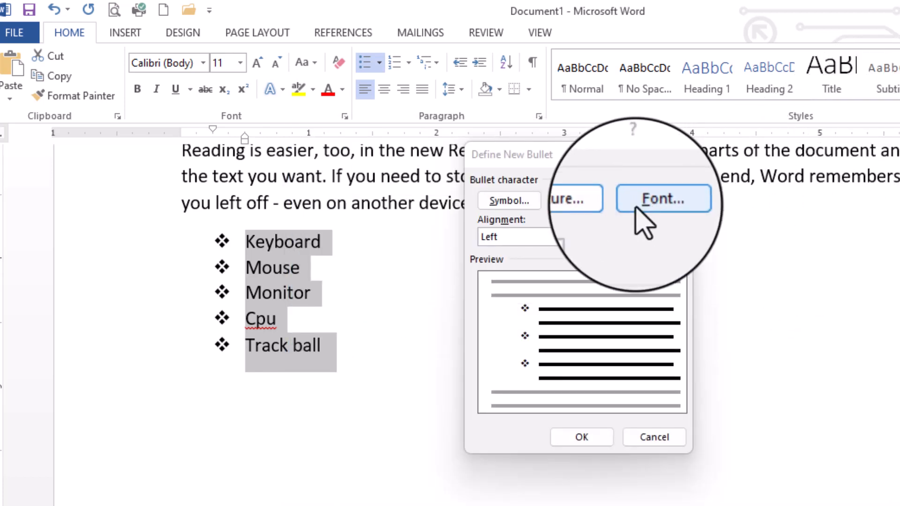
- Define the six-pointed star symbol, Wingdings character 172, as the new bullet for the five-item list
click(529, 205)
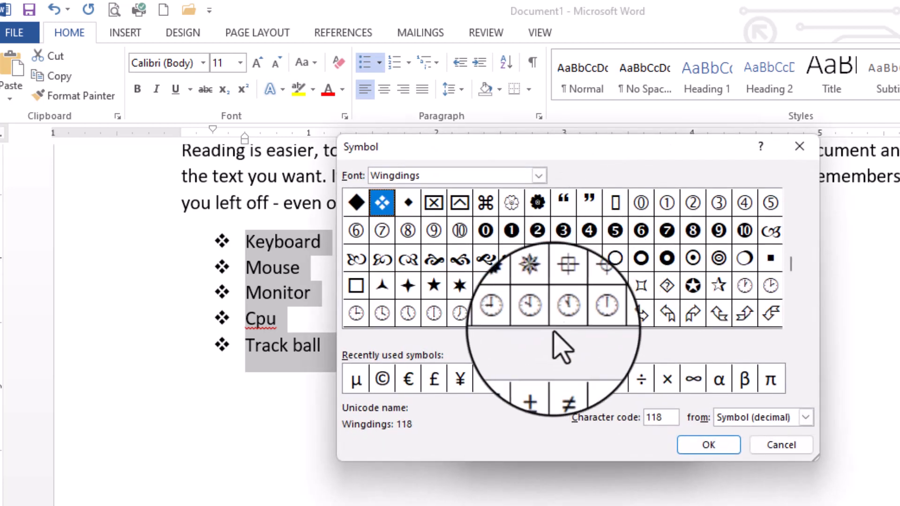
click(460, 286)
click(729, 452)
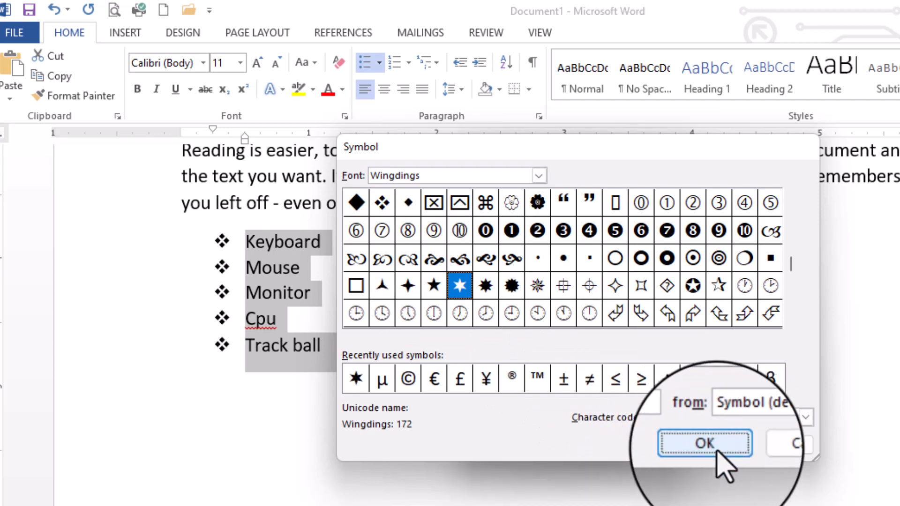
click(601, 438)
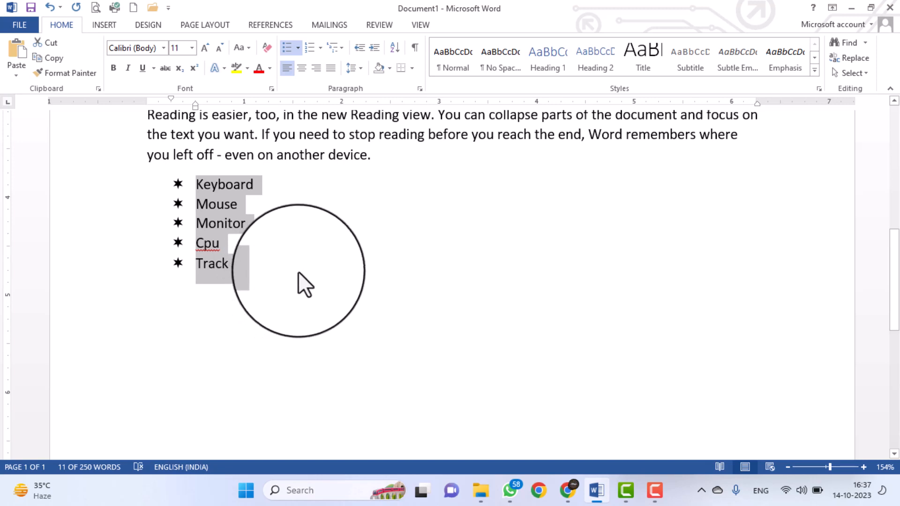
- Remove the star bullets from the five-item list and number it with the 1), 2), 3) format
click(302, 47)
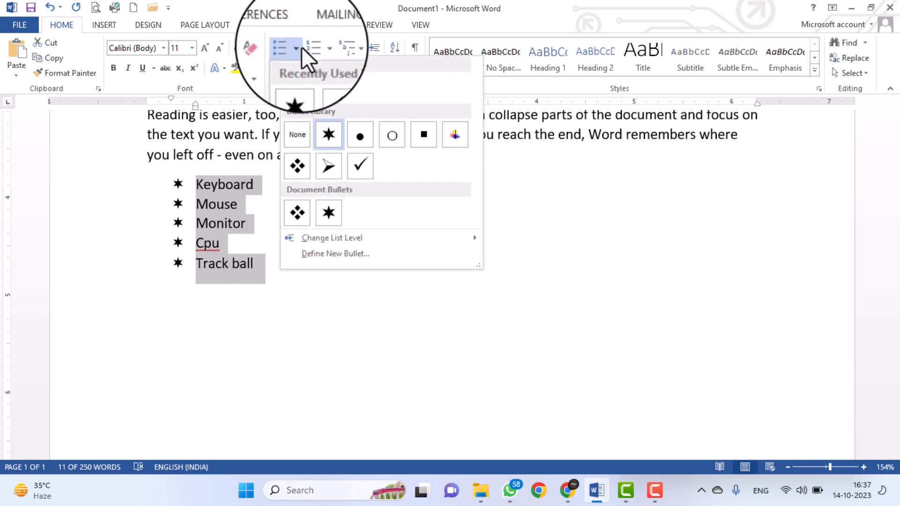
click(300, 134)
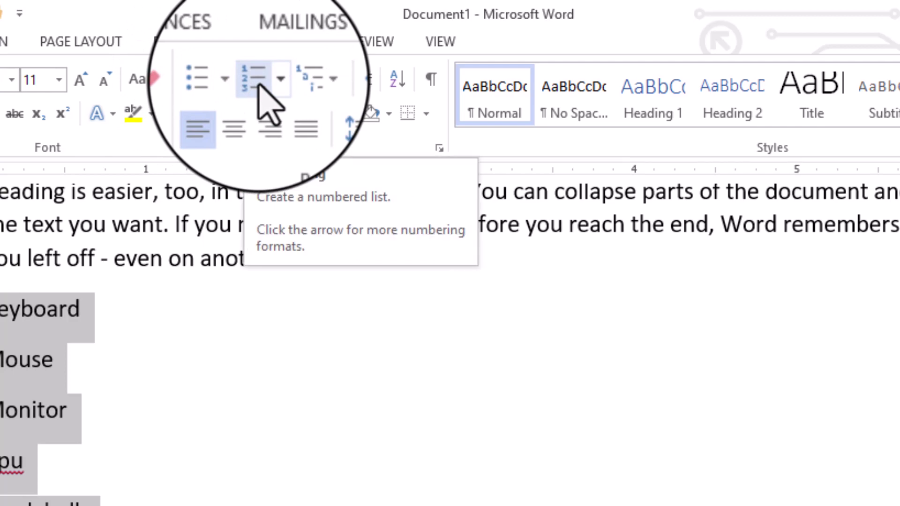
click(274, 80)
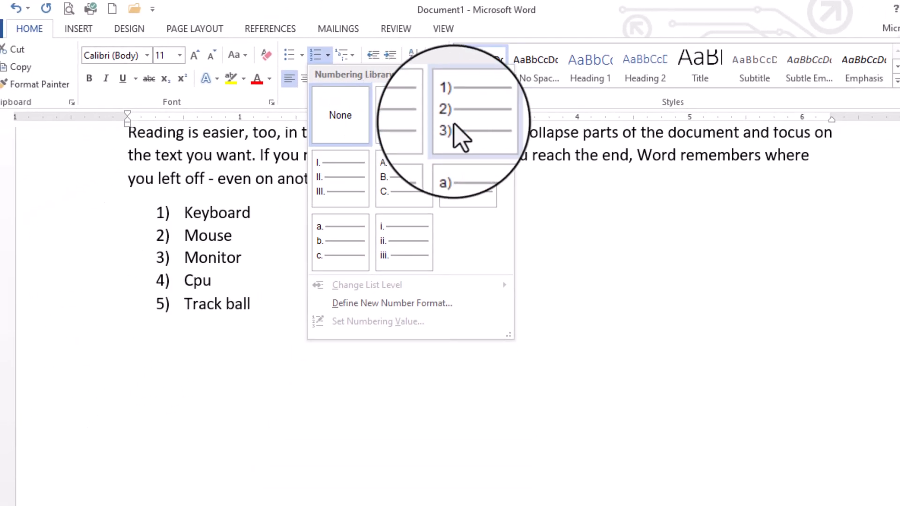
click(454, 126)
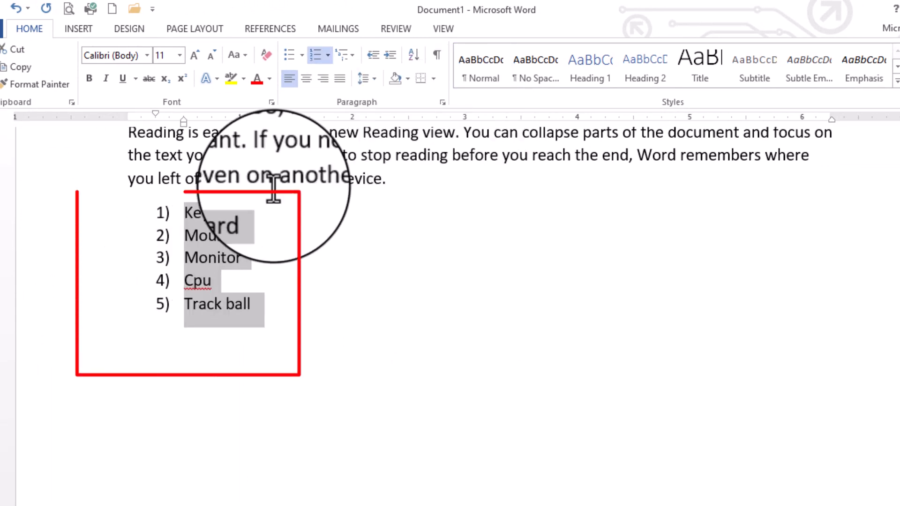
click(327, 54)
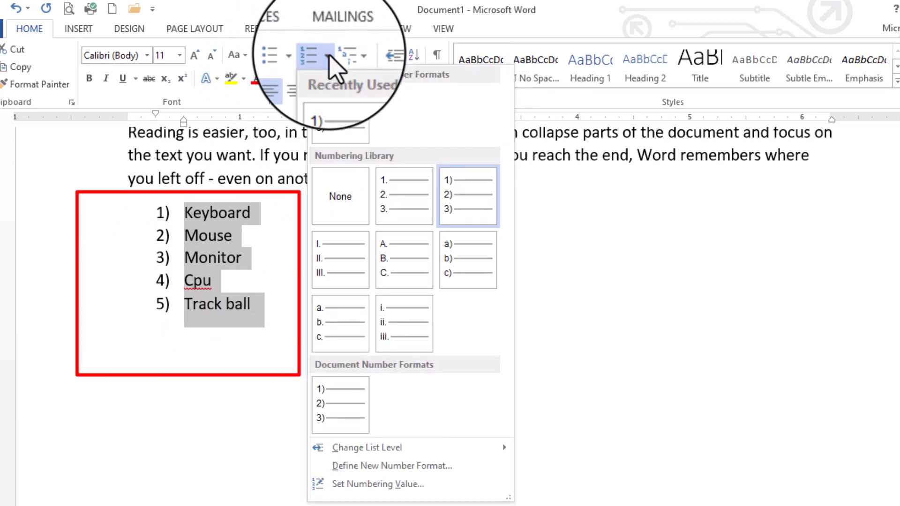
click(387, 472)
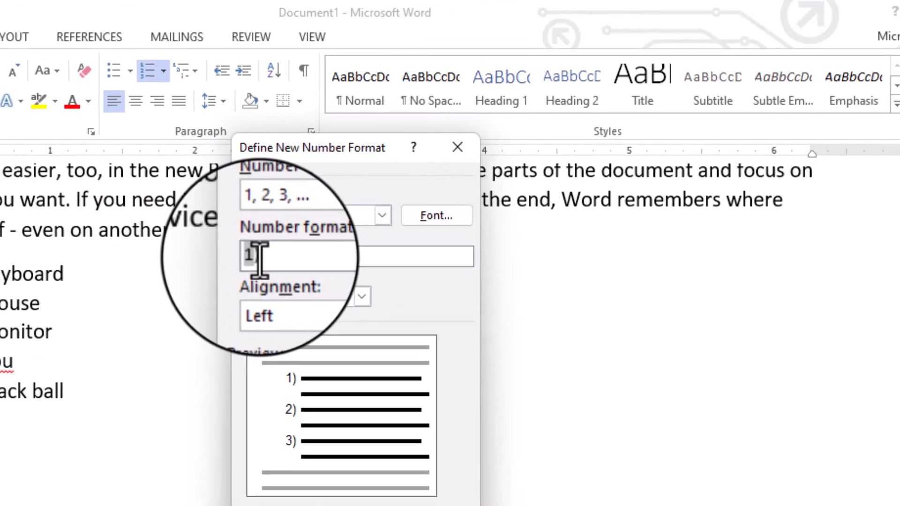
click(281, 216)
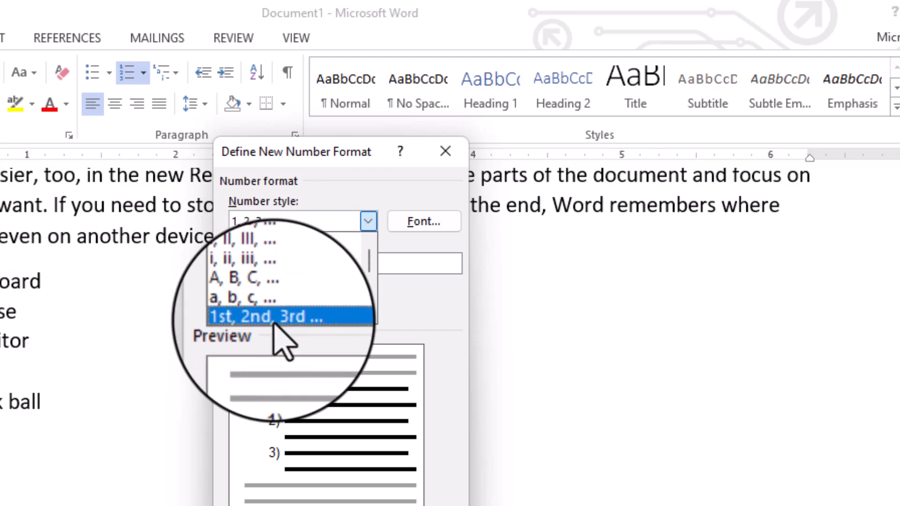
click(402, 311)
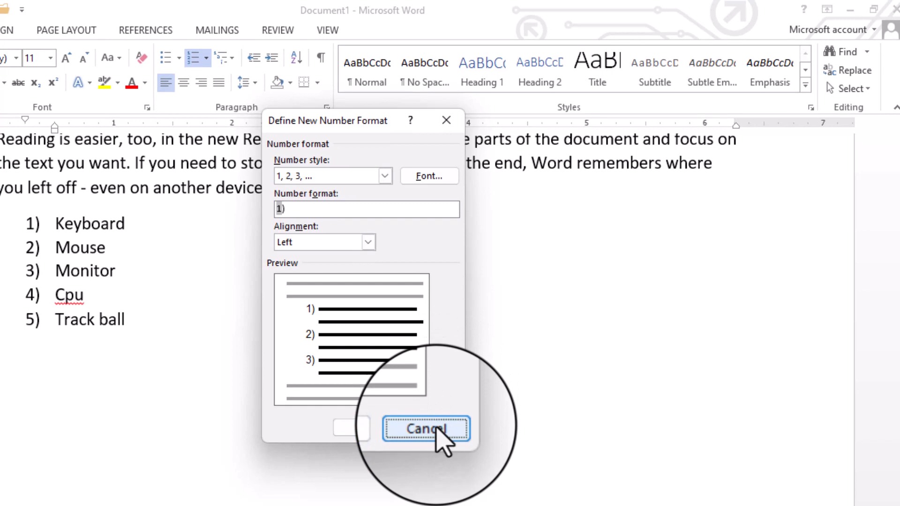
click(427, 475)
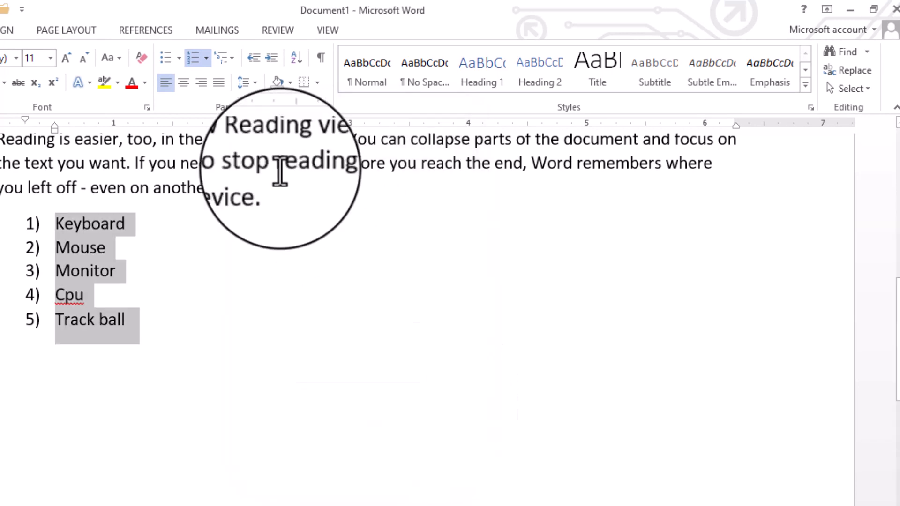
- Set the numbering value of the selected hardware list so that it starts at 11
click(206, 58)
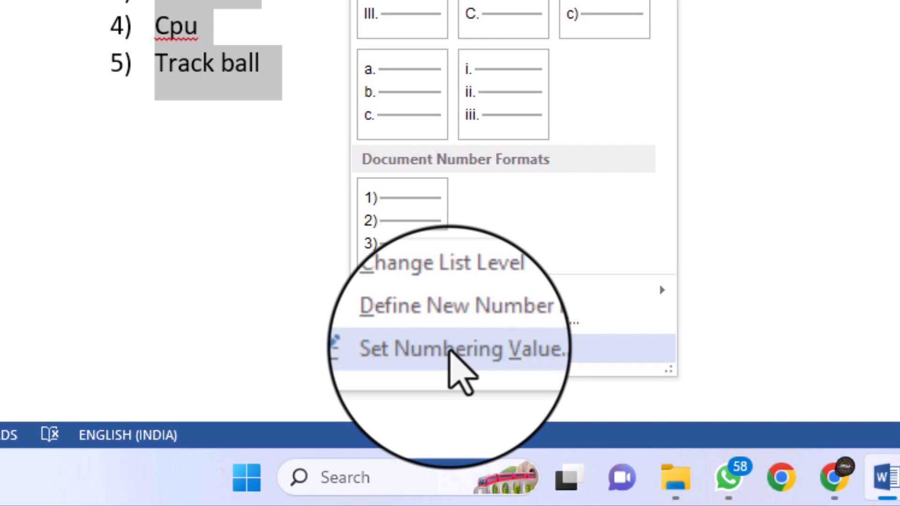
click(449, 350)
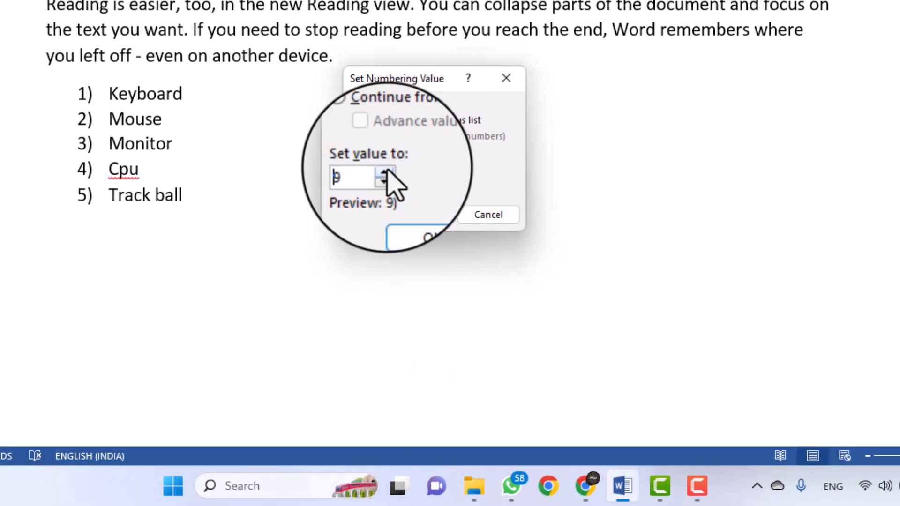
click(422, 214)
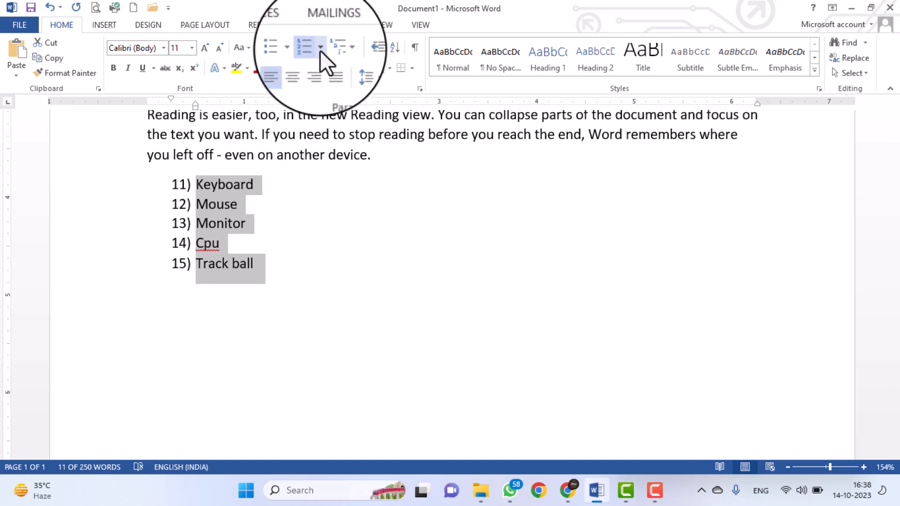
- Remove the numbering from the hardware list and delete its five items from Keyboard to Track ball
click(319, 50)
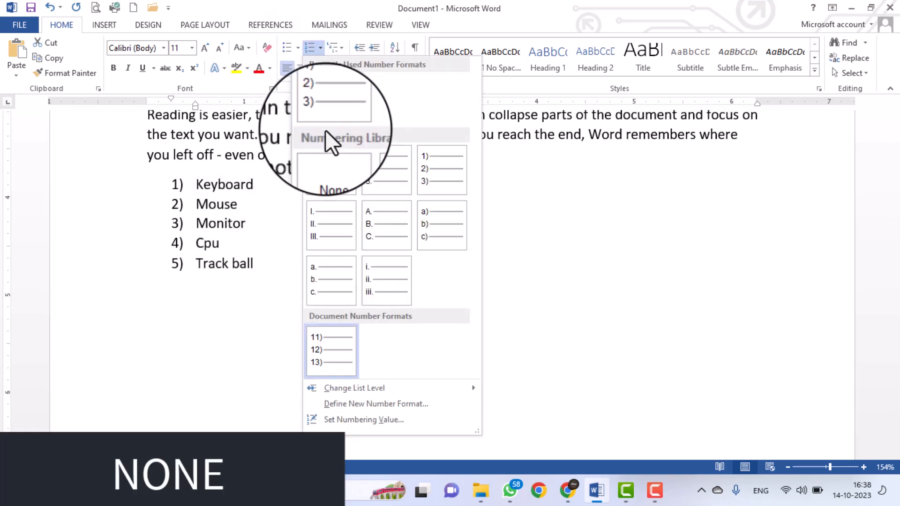
click(331, 186)
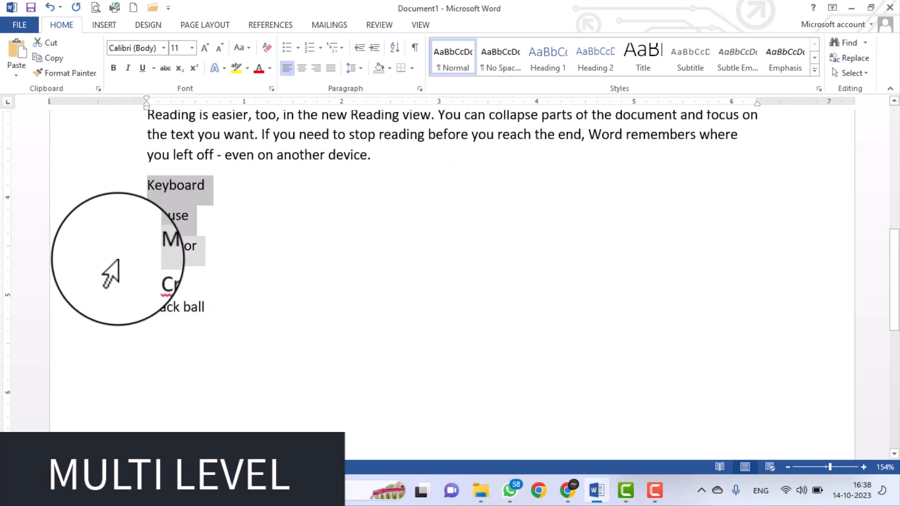
key(Delete)
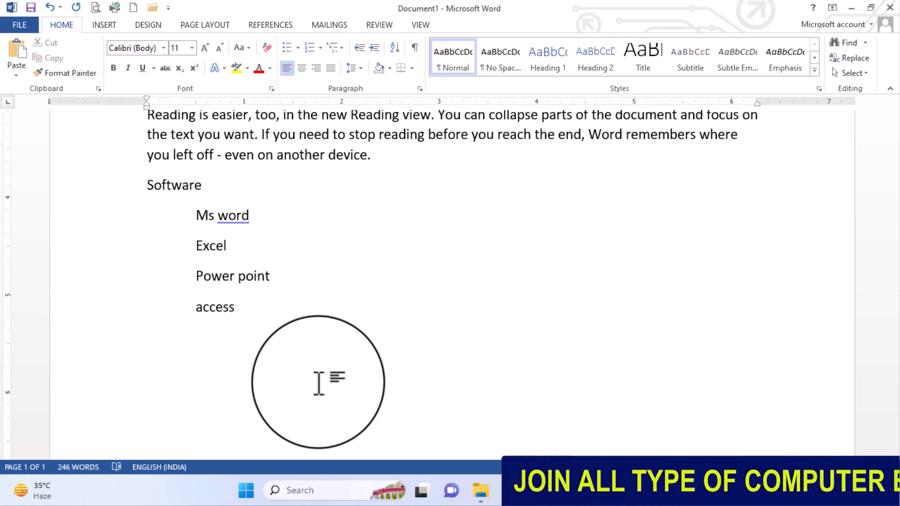
- Add a non-indented line reading "Hardware" below the Access entry
key(Return)
text(harwa)
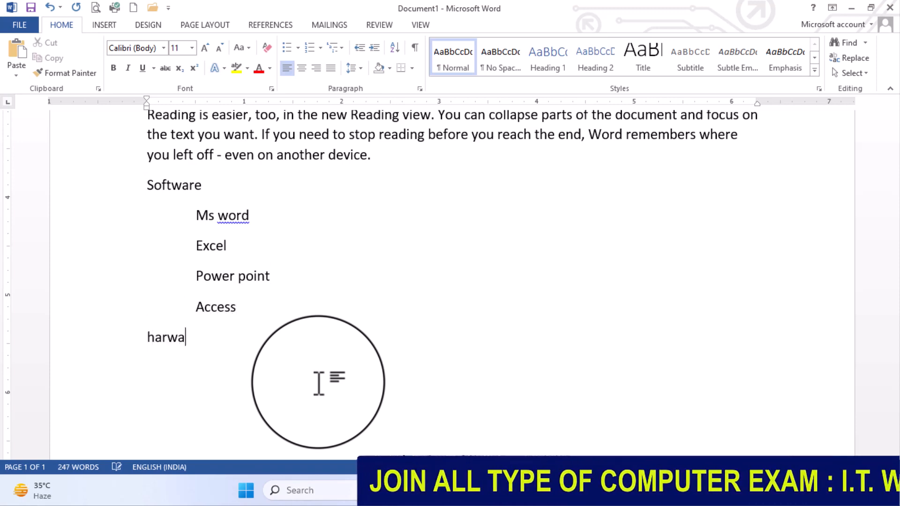
text(re)
key(BackSpace)
key(BackSpace)
key(BackSpace)
key(BackSpace)
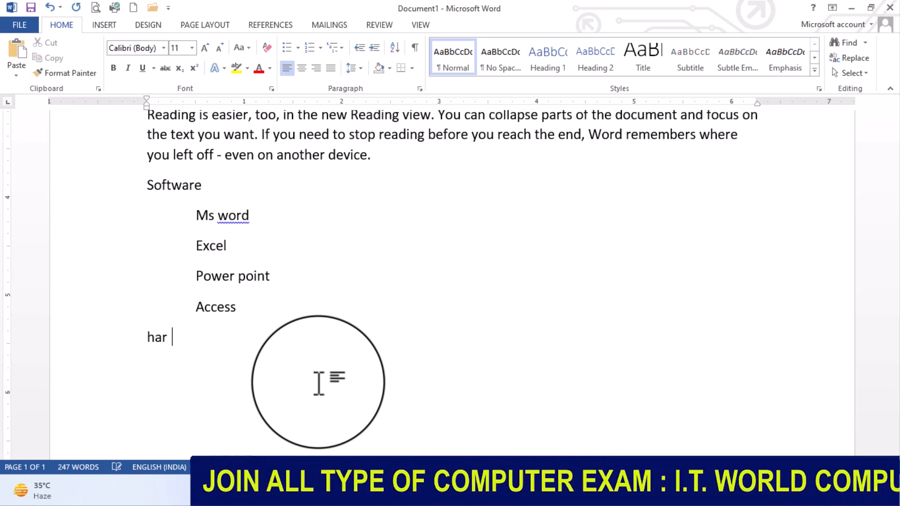
key(BackSpace)
text(dware)
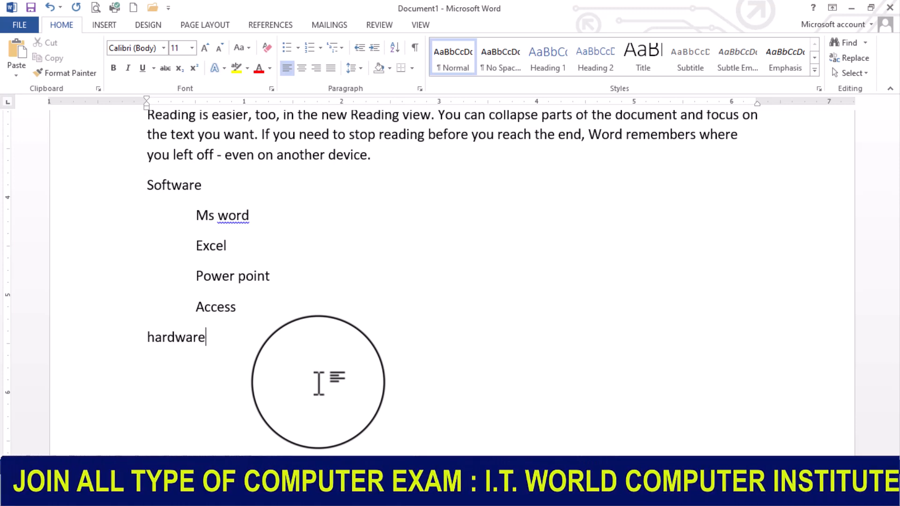
- Enter Keyboard, Mouse, Monitor and printer as separate indented lines under Hardware
key(Return)
key(Tab)
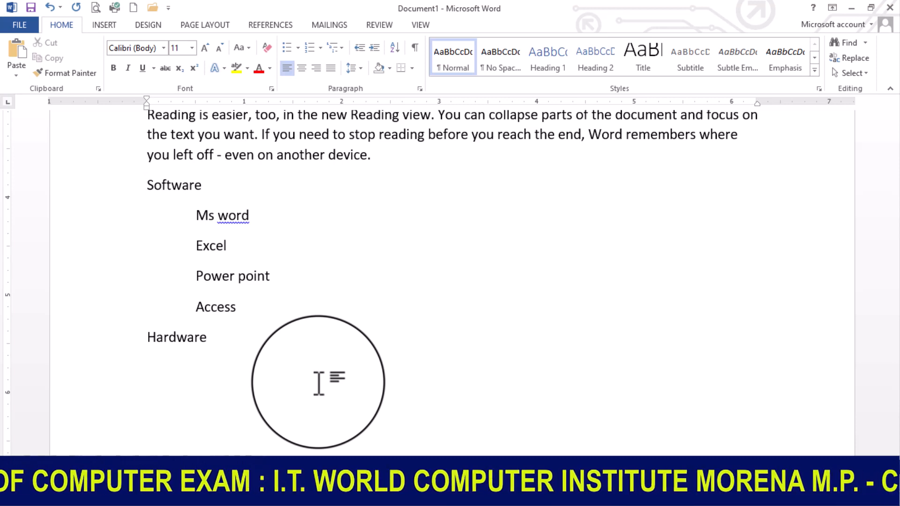
text(keybao)
key(BackSpace)
key(End)
text(ard)
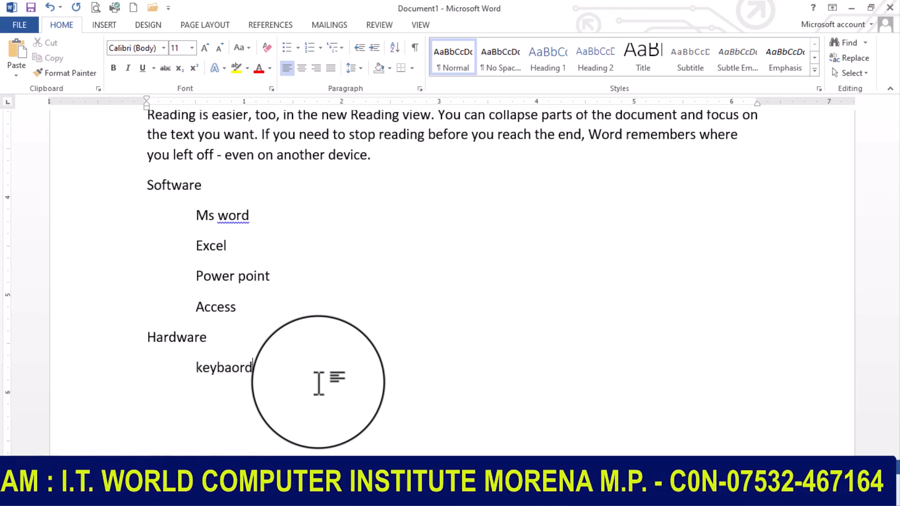
key(Return)
text(mouse)
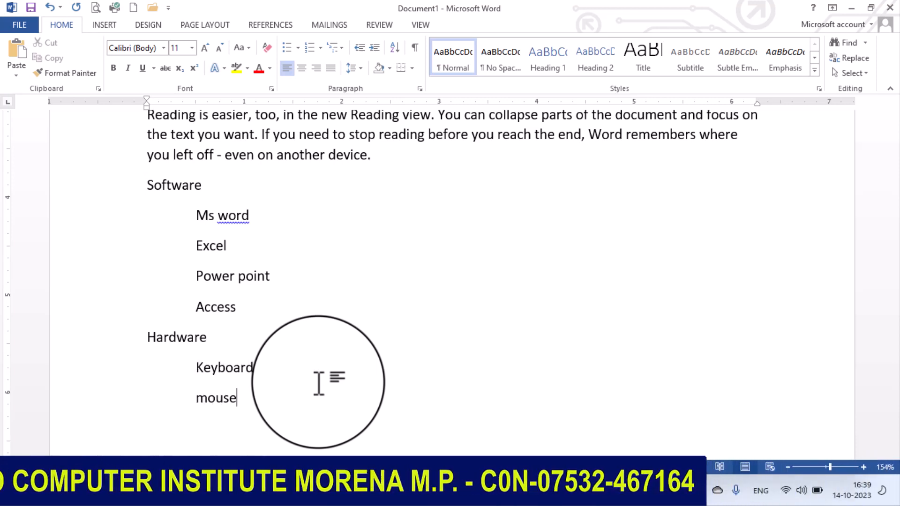
key(Return)
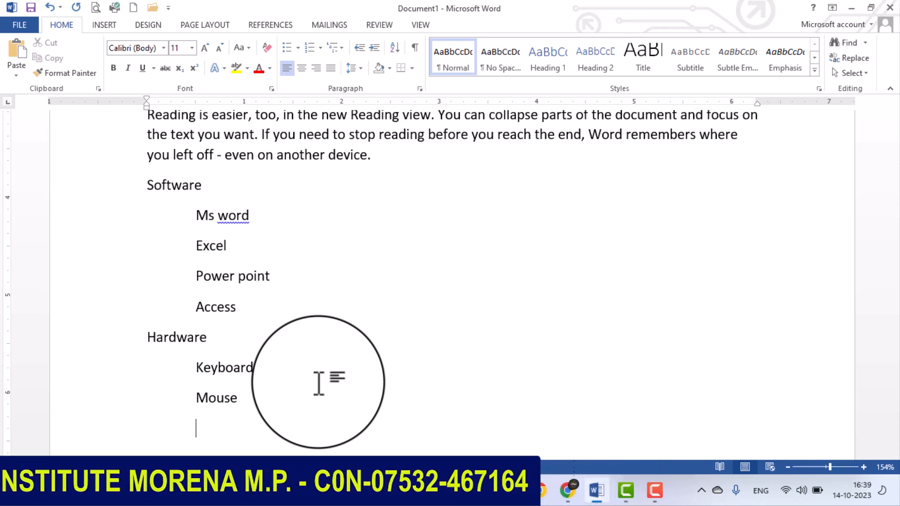
text(mobnitor)
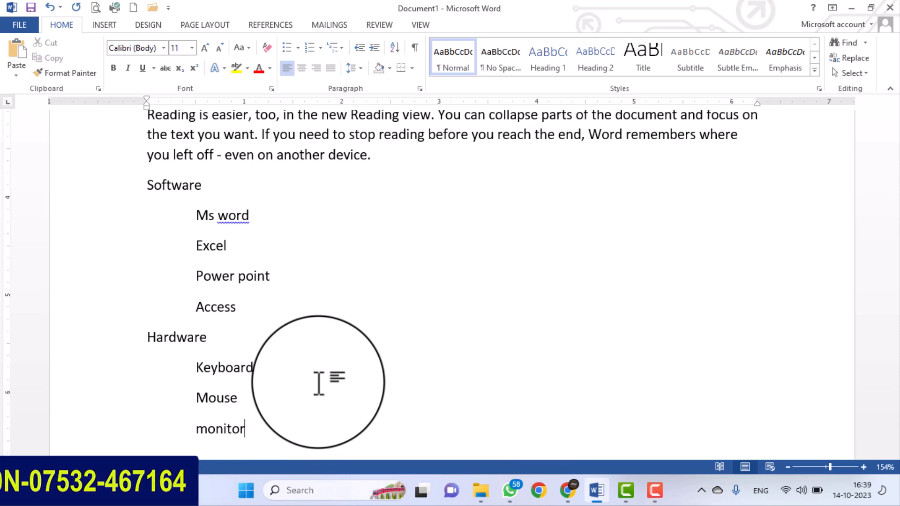
key(Return)
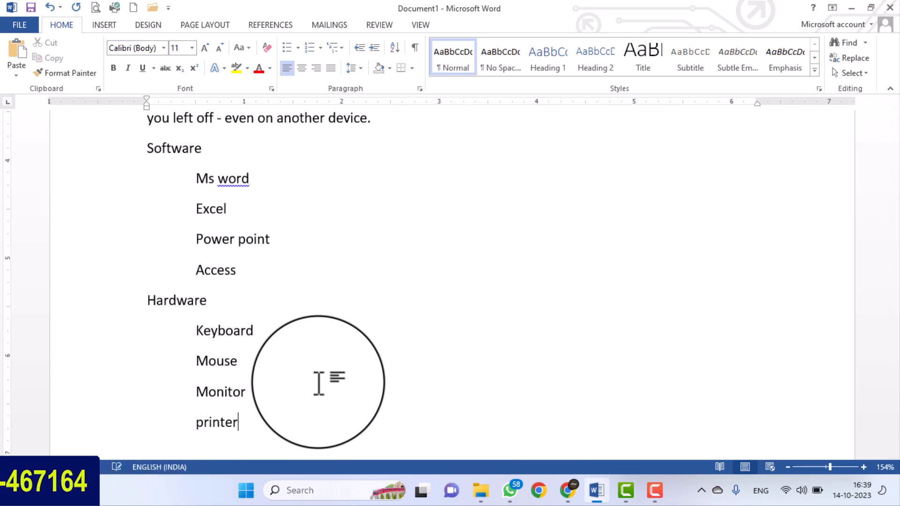
click(321, 389)
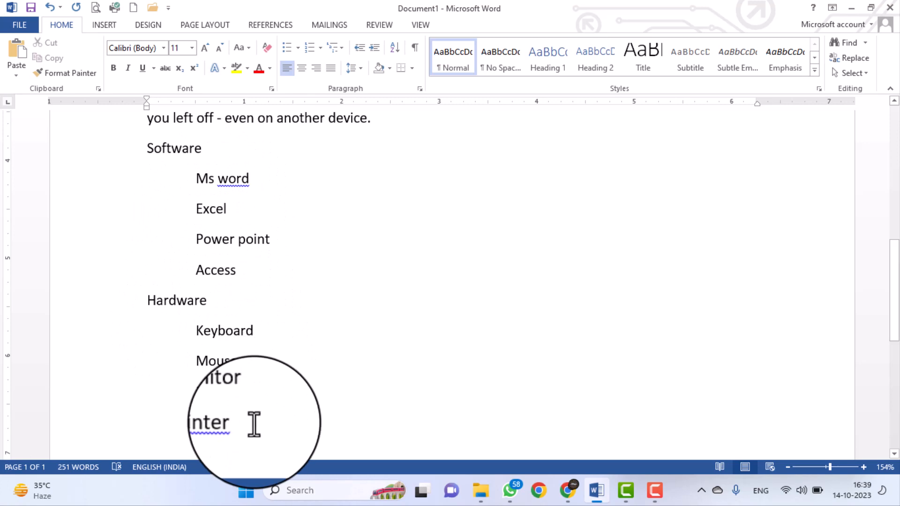
- Apply the 1) a) i) multilevel list format to all lines from Software to printer
drag(240, 422, 143, 155)
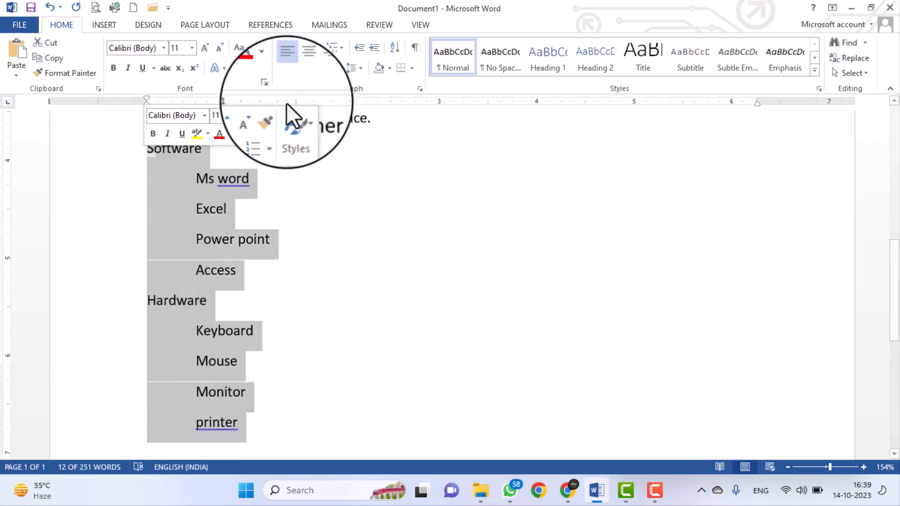
click(342, 48)
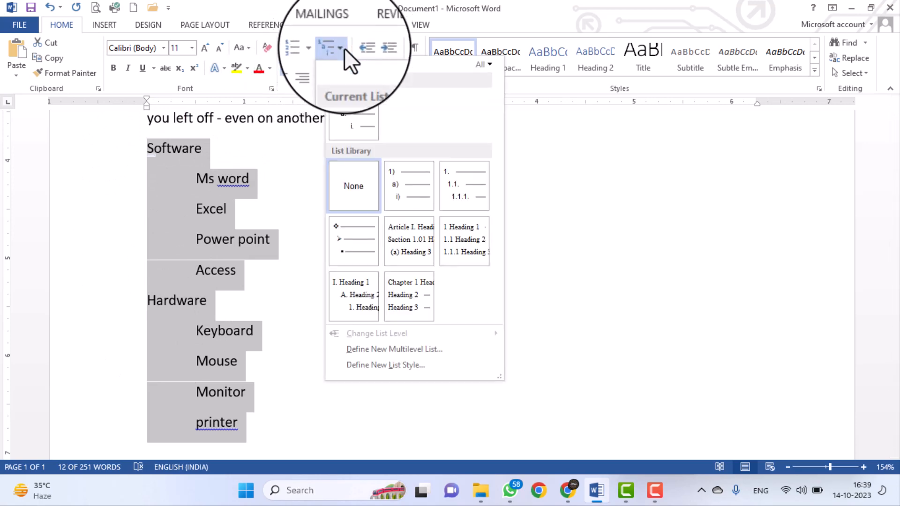
click(395, 184)
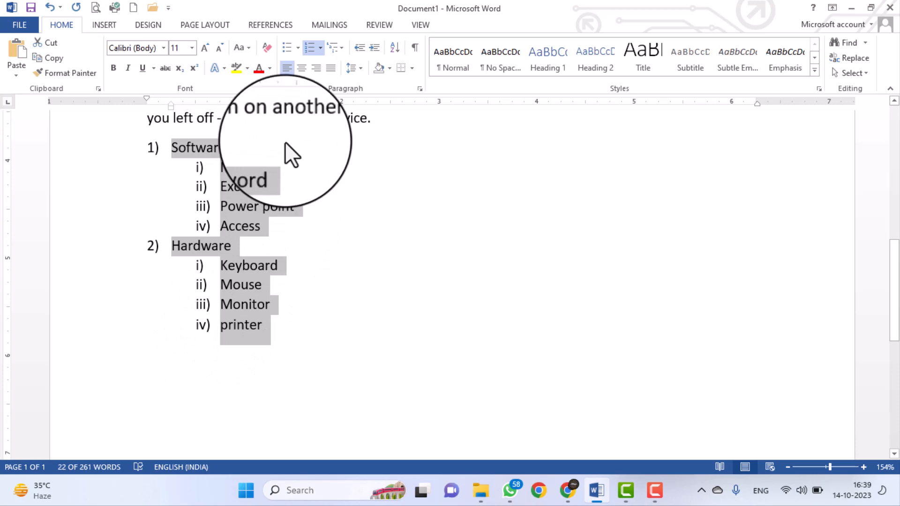
- Clear the multilevel numbering from the Software and Hardware lines and reapply the 1) a) i) format
click(341, 47)
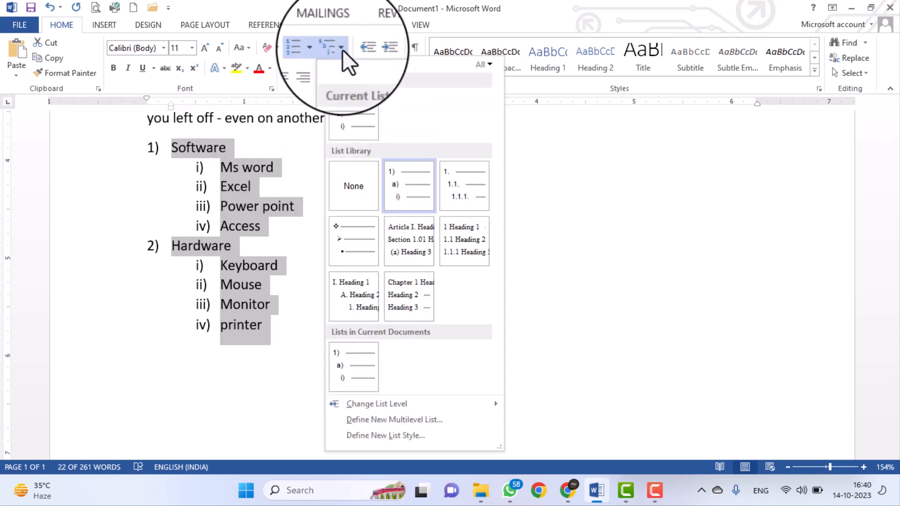
click(359, 201)
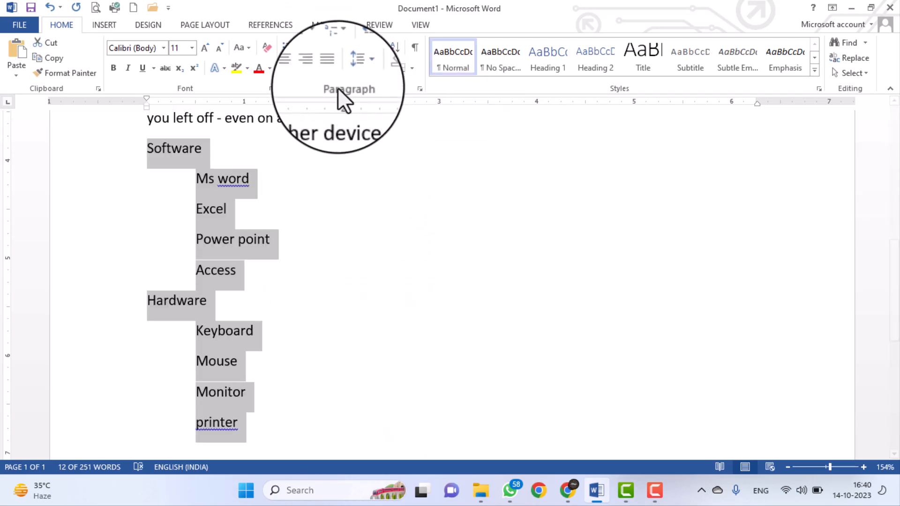
click(335, 47)
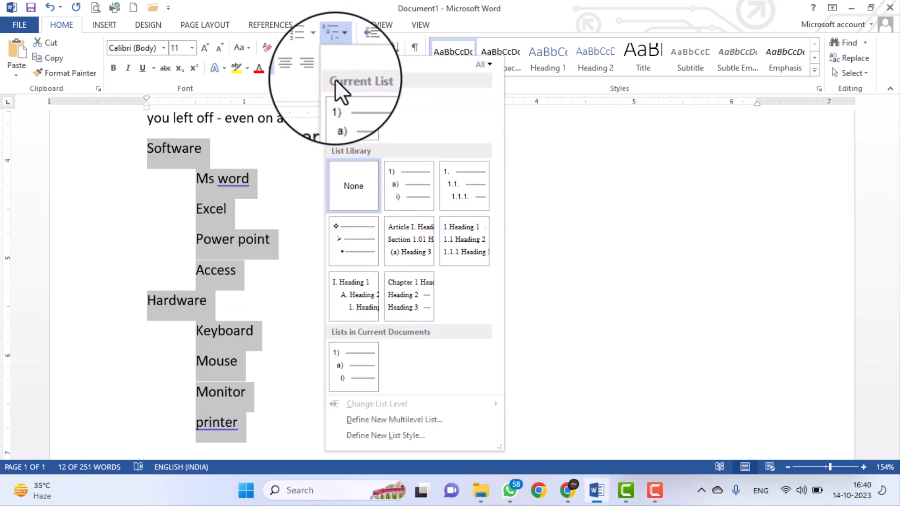
click(396, 187)
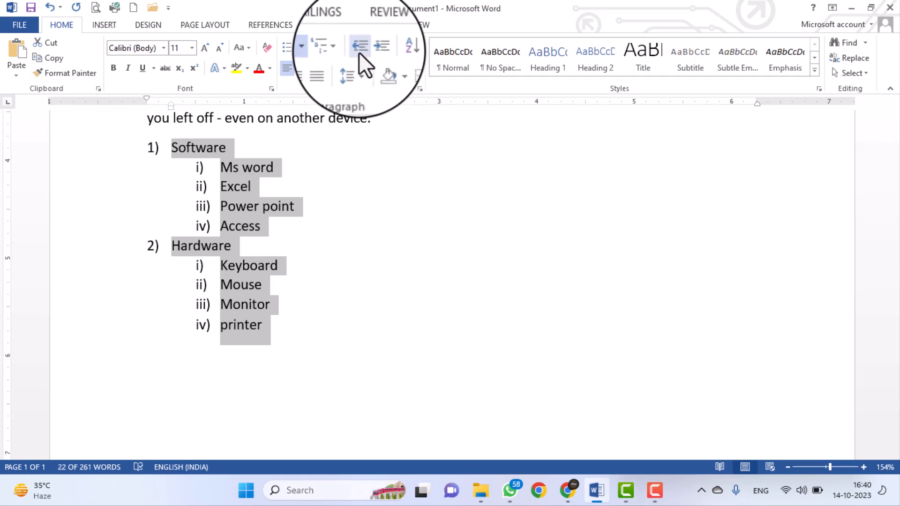
- Insert the title line "Training information for the company" above the document's first paragraph
scroll(366, 252, up, 10)
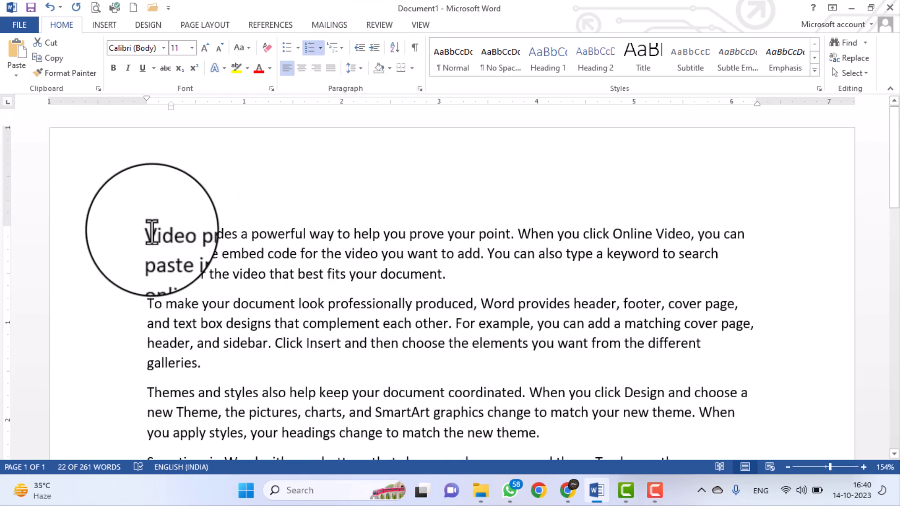
click(148, 231)
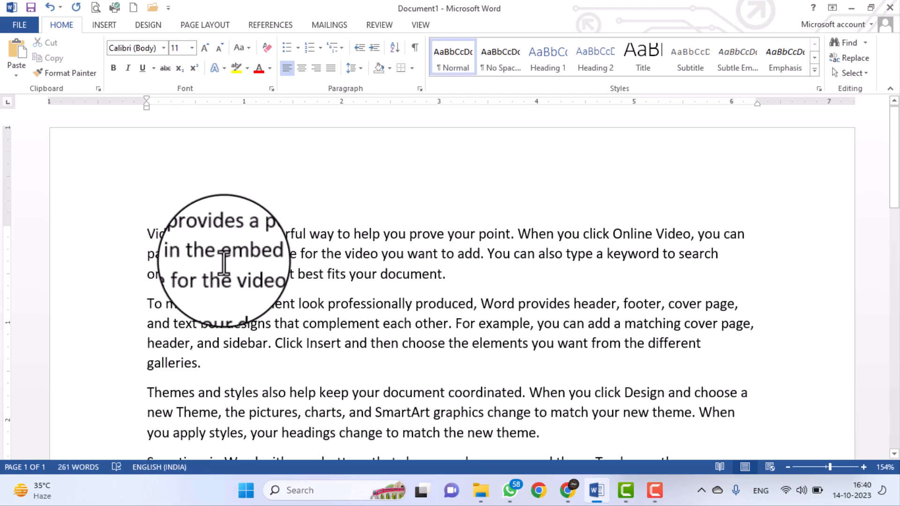
key(Return)
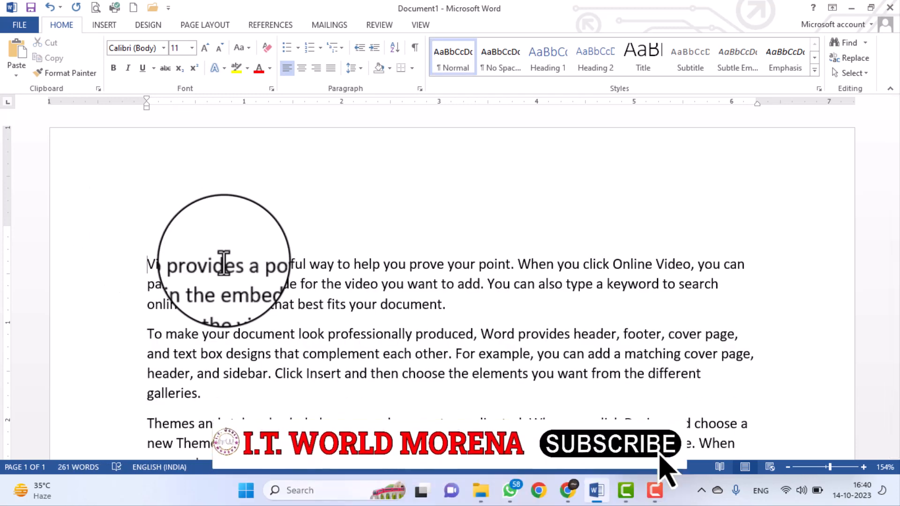
key(Up)
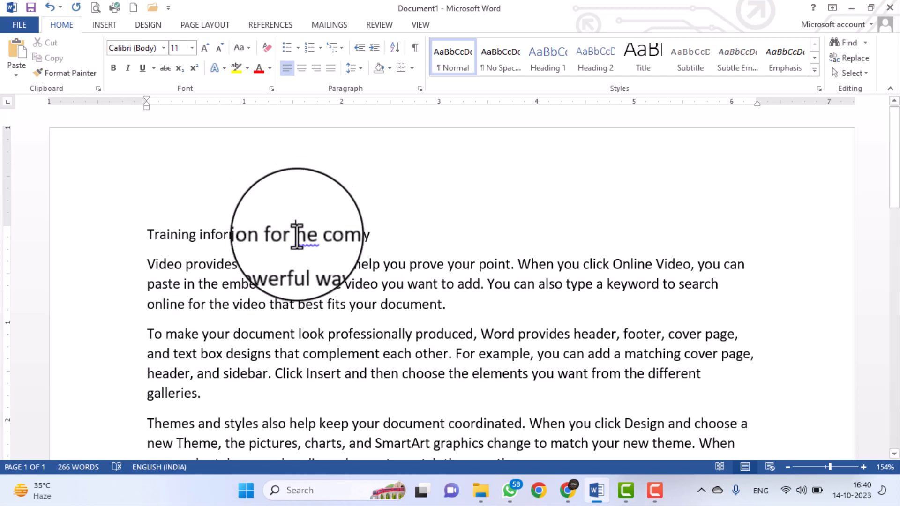
click(325, 240)
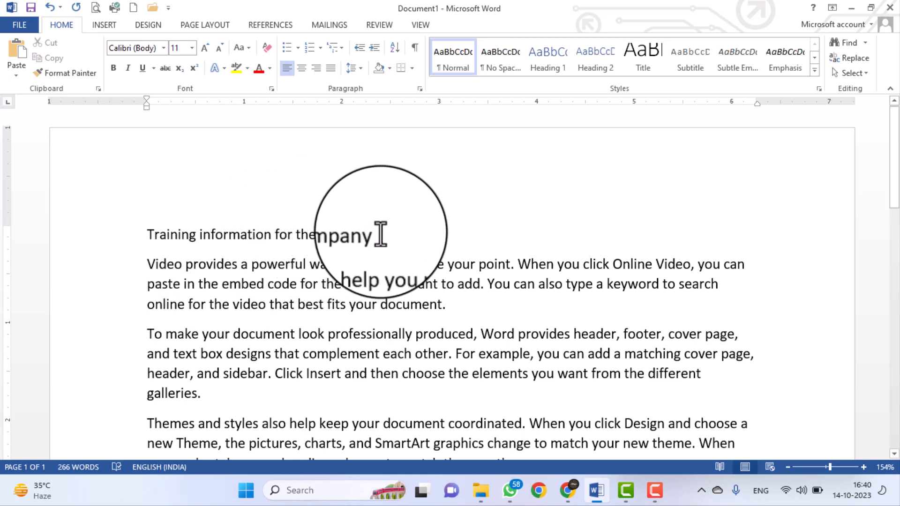
- Increase the indent of the title line "Training information for the company" by one level
drag(381, 233, 167, 234)
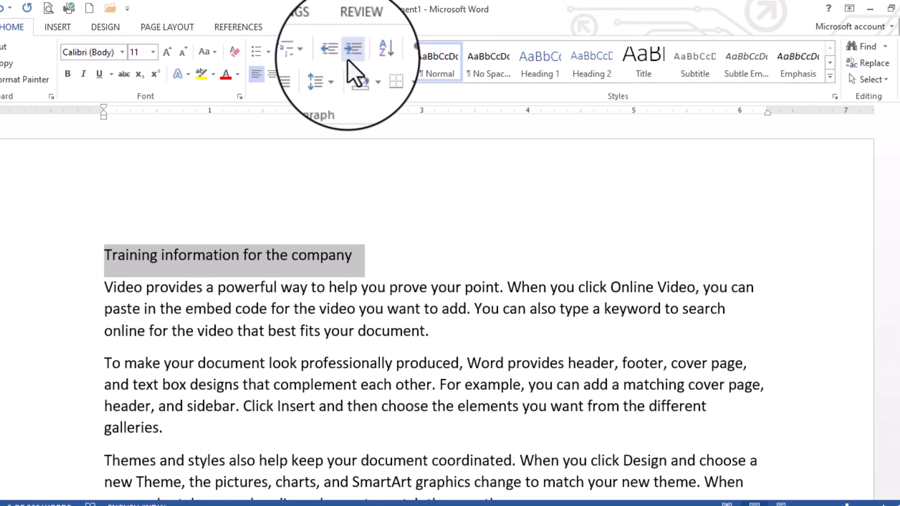
click(352, 49)
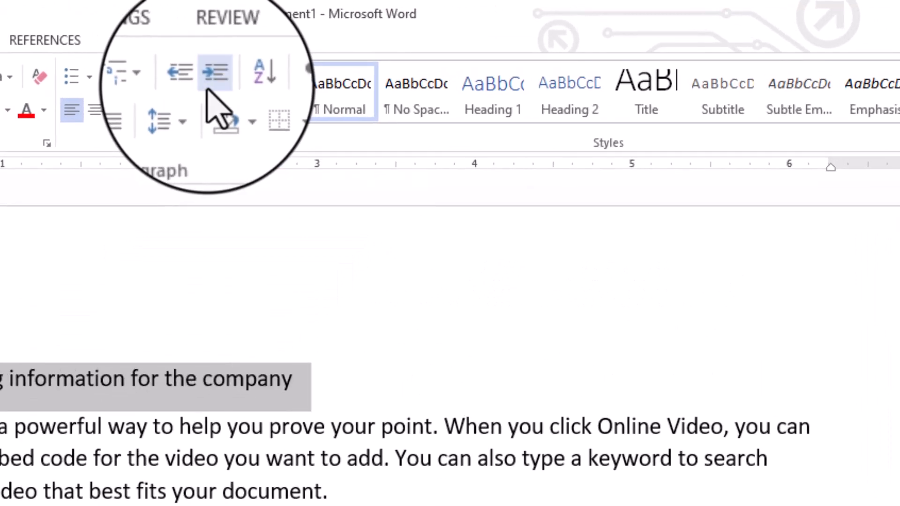
- Increase the indent of the title line "Training information for the company" by several more levels until it wraps onto two lines
click(208, 90)
click(208, 90)
click(209, 90)
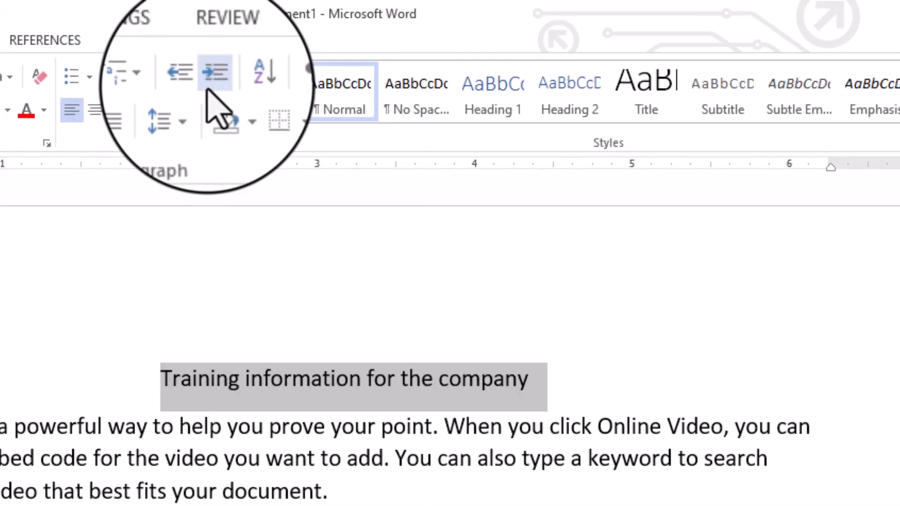
click(208, 90)
click(209, 90)
click(208, 90)
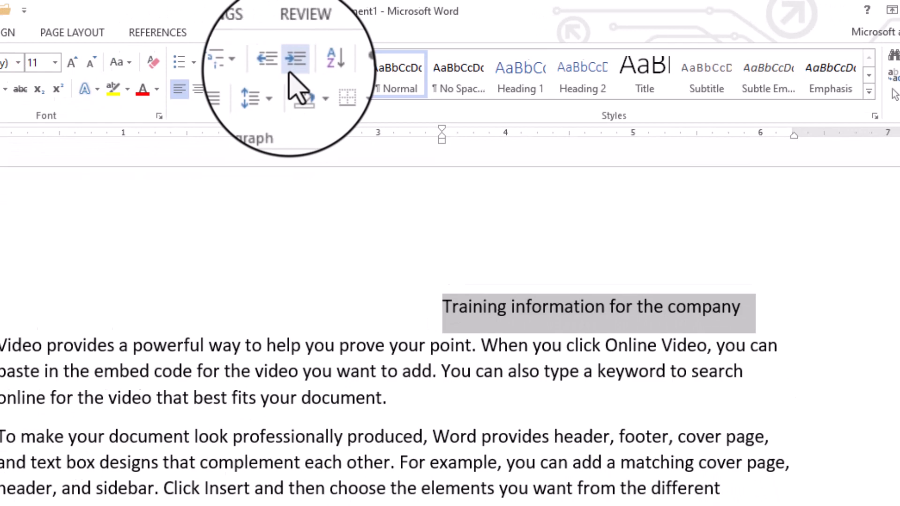
click(289, 74)
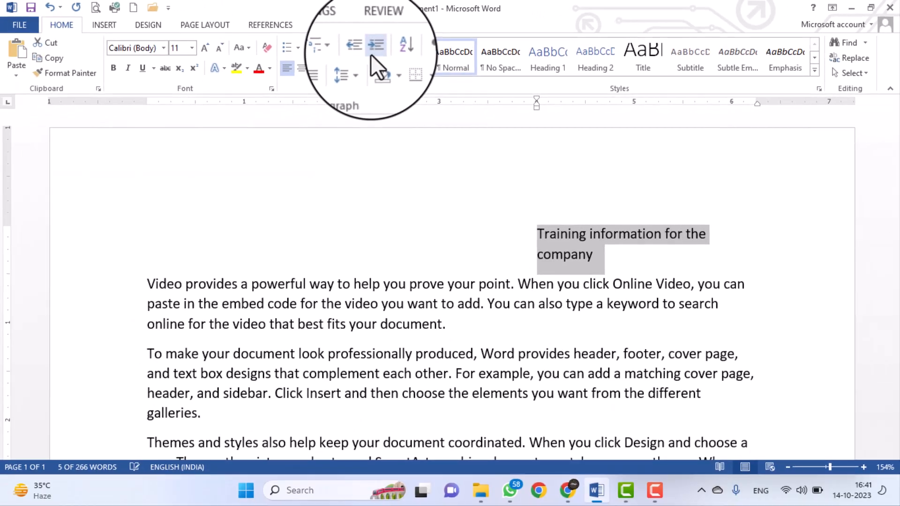
- Decrease the indent of the title line "Training information for the company" back to the page's left margin
click(352, 44)
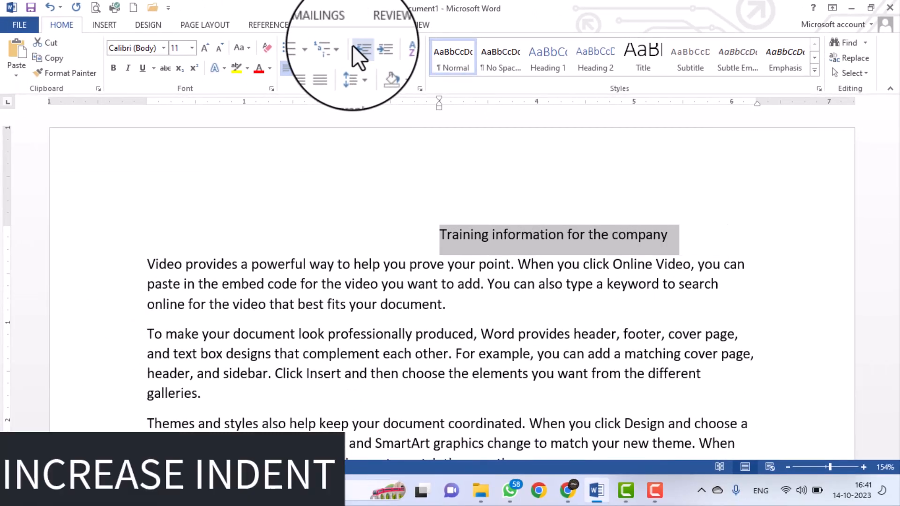
click(353, 45)
click(353, 44)
click(353, 44)
click(352, 44)
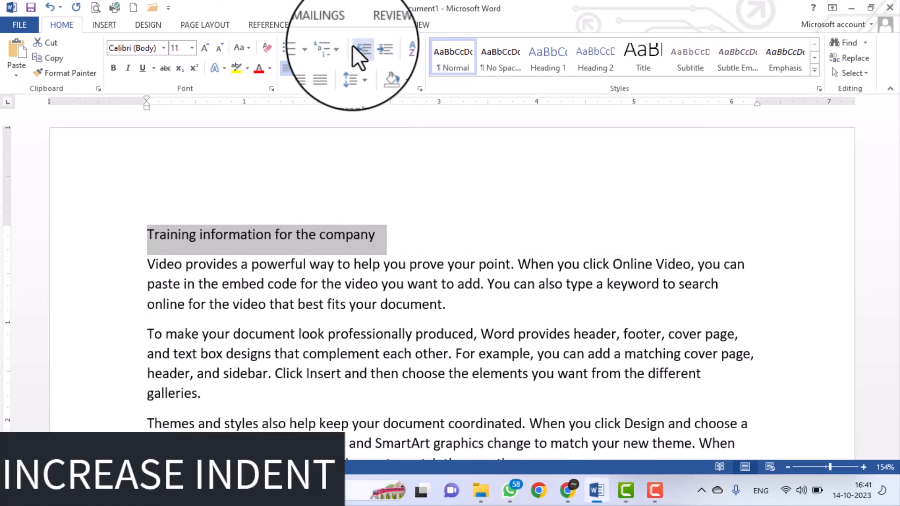
click(272, 234)
click(373, 239)
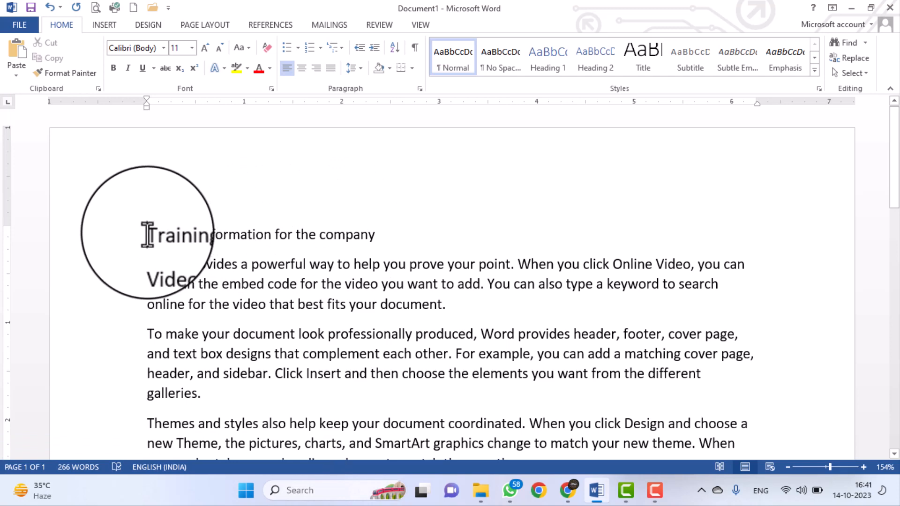
- Insert a new line above the title, indent it to 5.5 inches, and enter the text Apexx :"a"
key(Return)
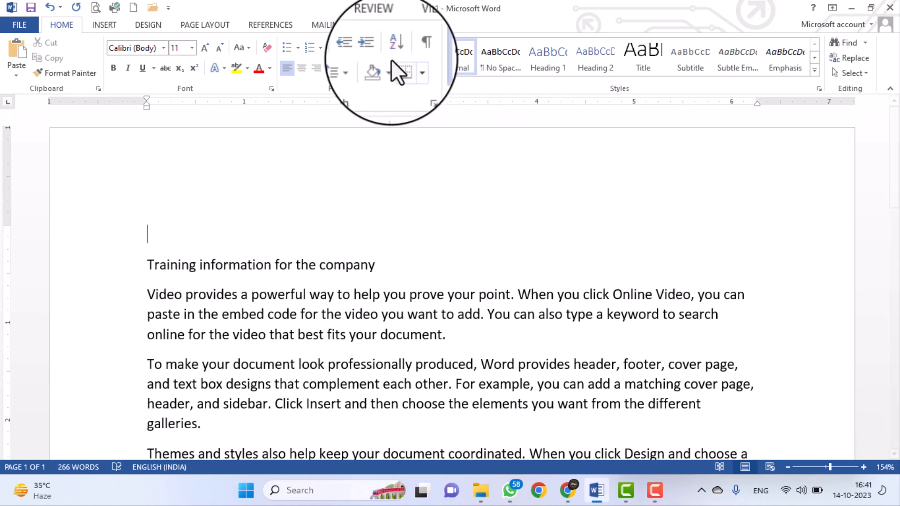
click(374, 47)
click(374, 47)
click(374, 48)
click(372, 47)
click(373, 47)
click(373, 47)
click(373, 46)
click(372, 47)
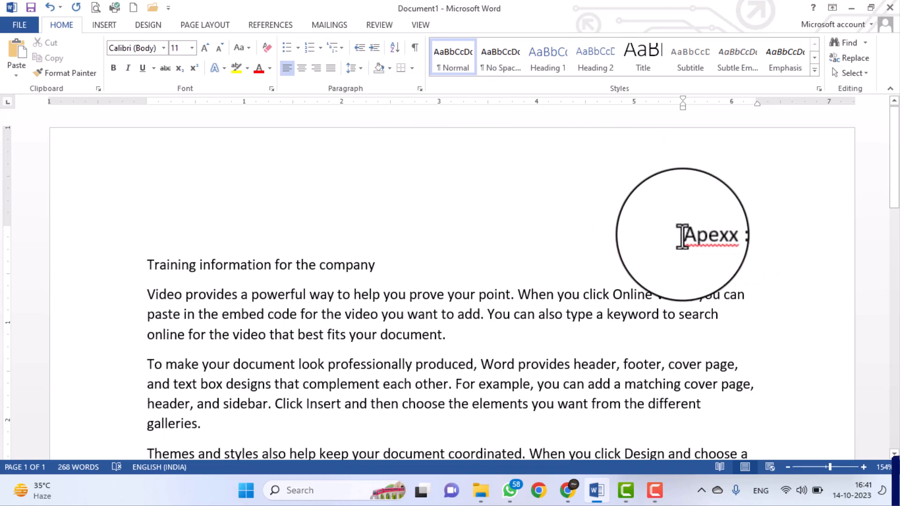
- Reduce the indent of the Apexx line level by level and delete that line from above the title
click(360, 48)
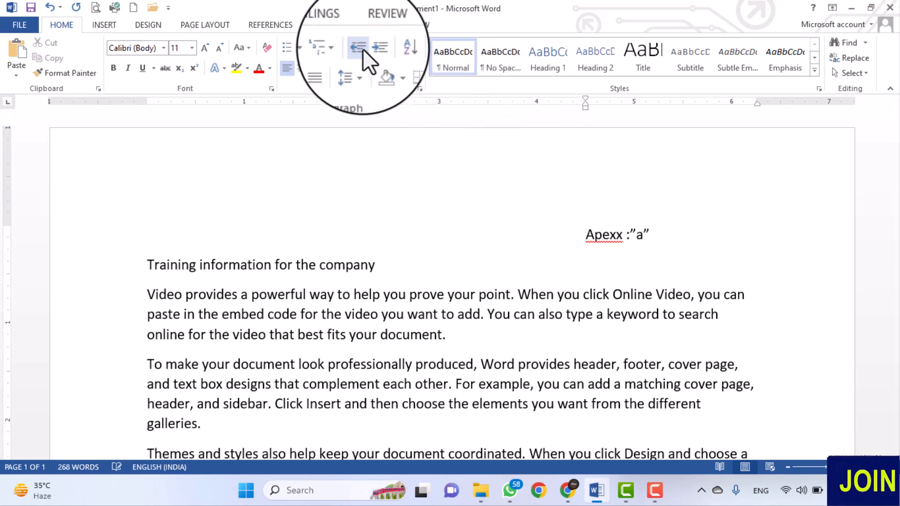
click(362, 48)
click(362, 49)
click(361, 49)
click(361, 49)
click(362, 49)
click(362, 49)
click(361, 49)
click(361, 49)
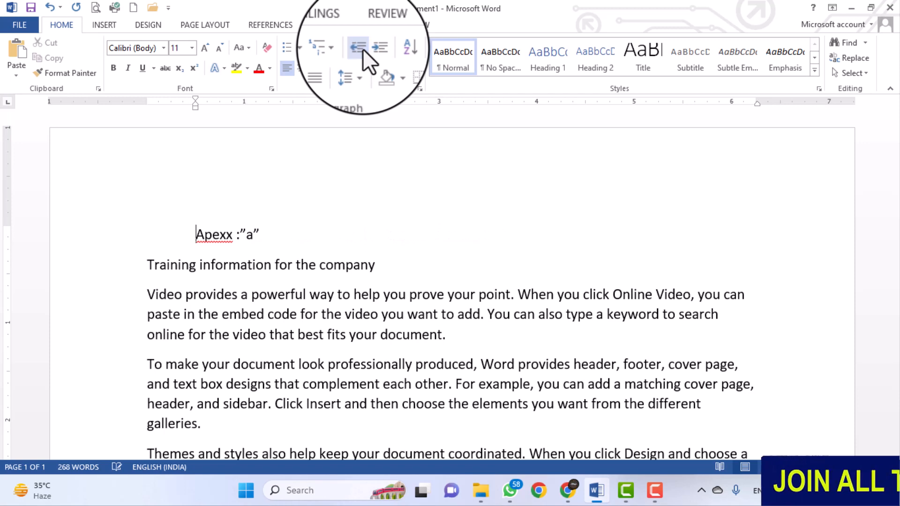
click(65, 248)
key(Delete)
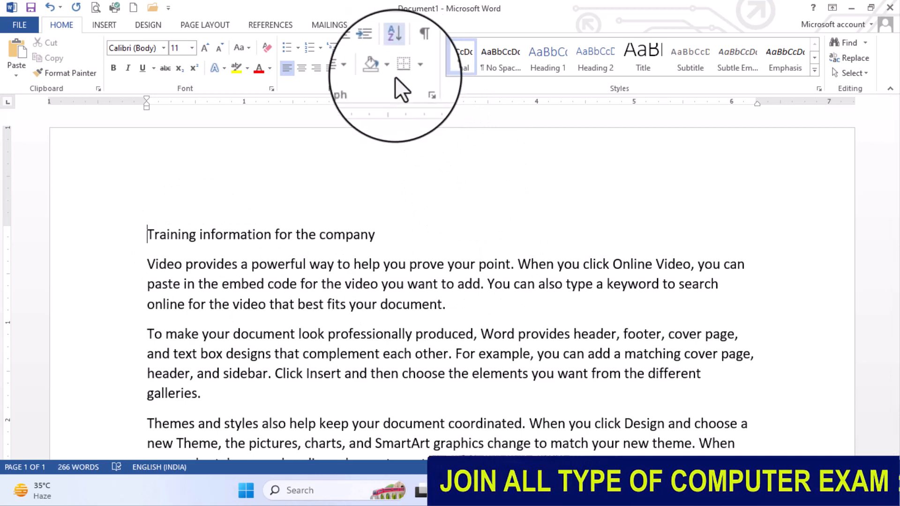
- Sort the list from Software to printer by paragraphs in ascending order with no header row, and undo the sort
scroll(349, 141, down, 5)
scroll(348, 141, down, 6)
scroll(315, 173, up, 3)
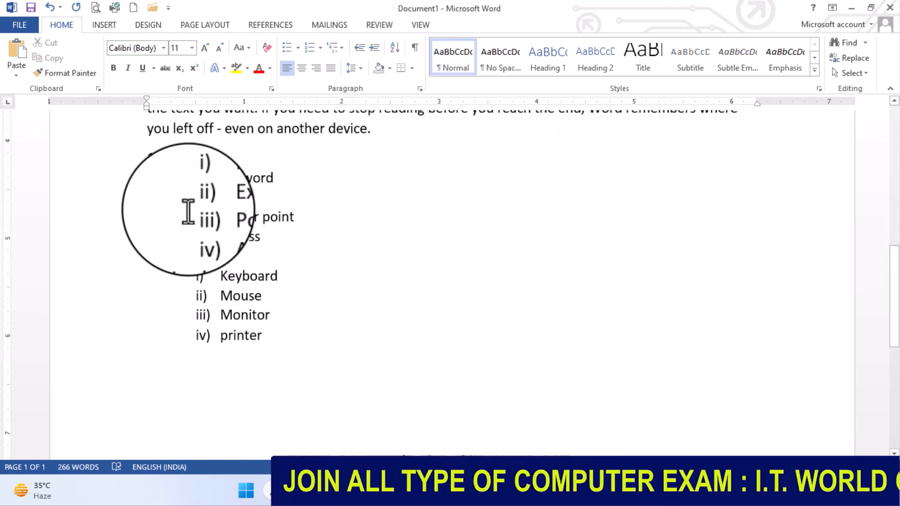
drag(141, 172, 317, 327)
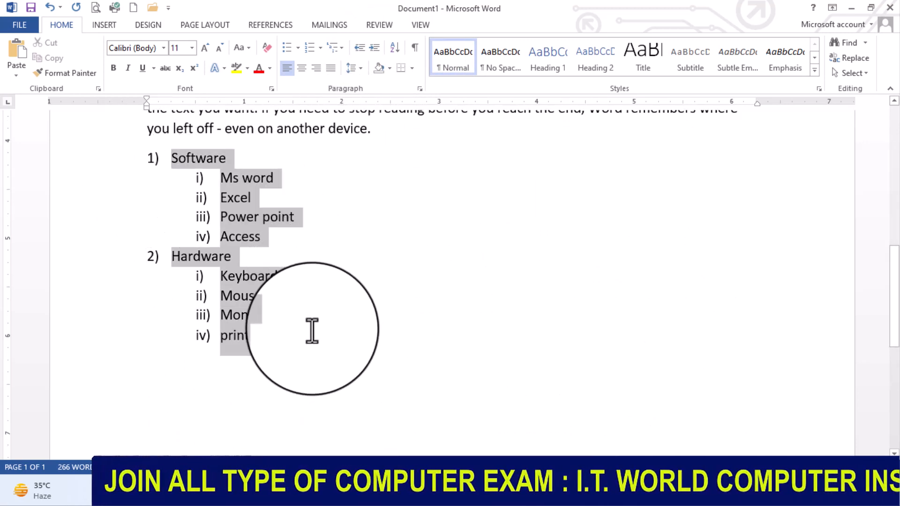
click(396, 47)
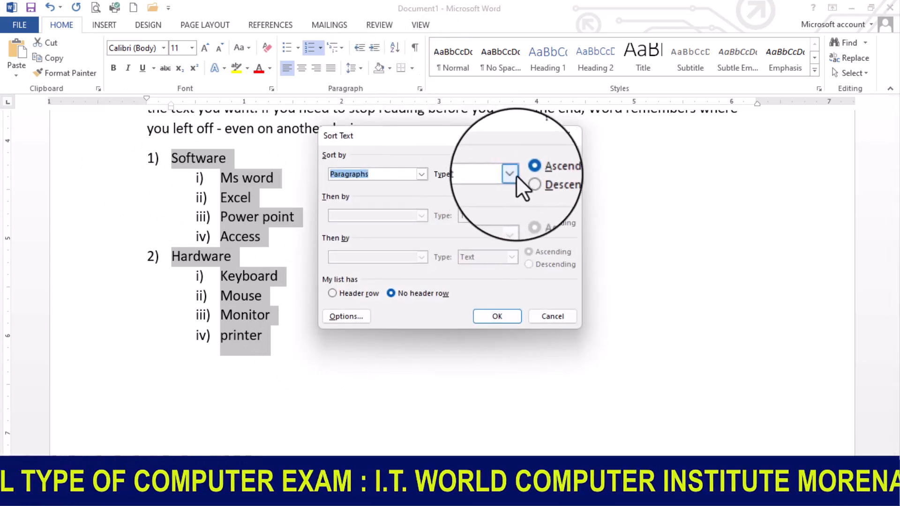
click(516, 319)
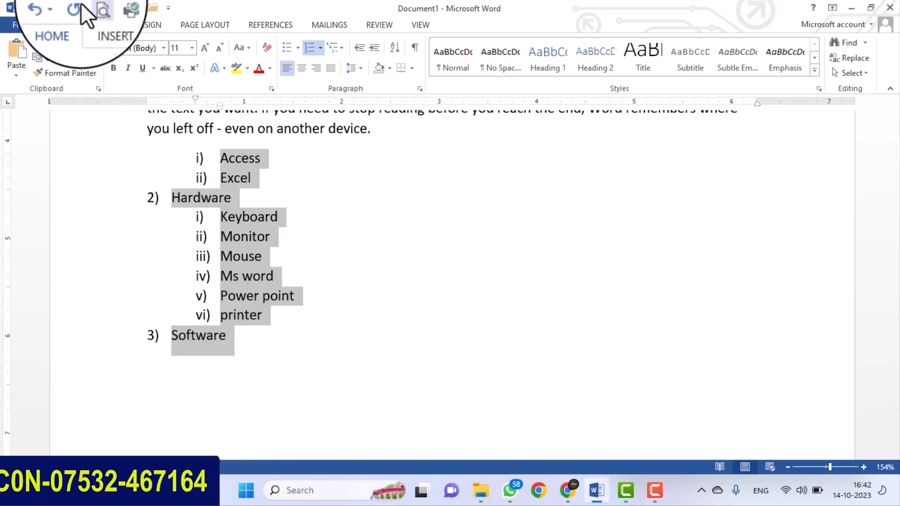
click(49, 7)
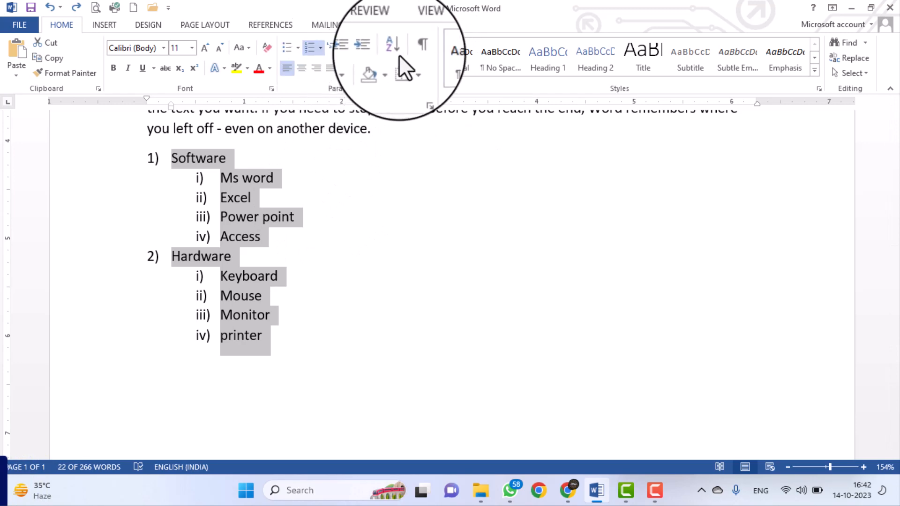
- Show the formatting marks throughout the document, toggle them off and on once, and hide them
click(415, 47)
scroll(393, 183, up, 4)
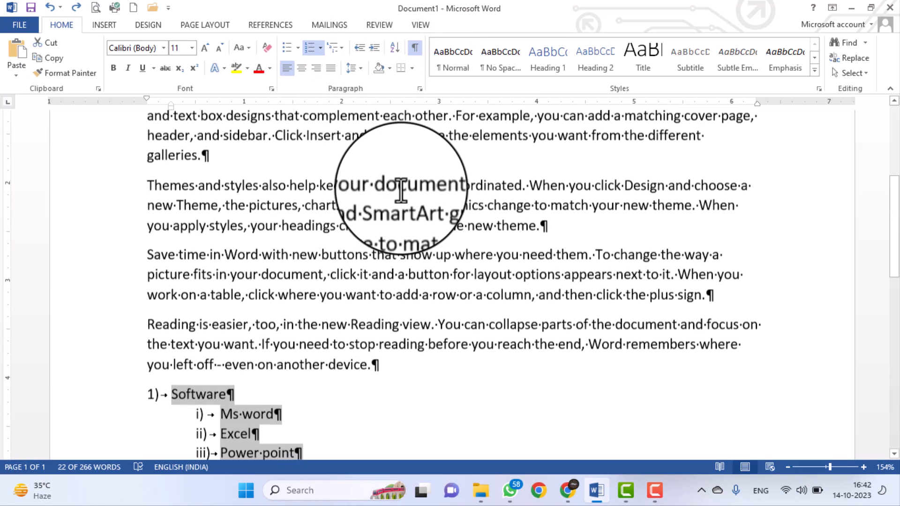
click(399, 186)
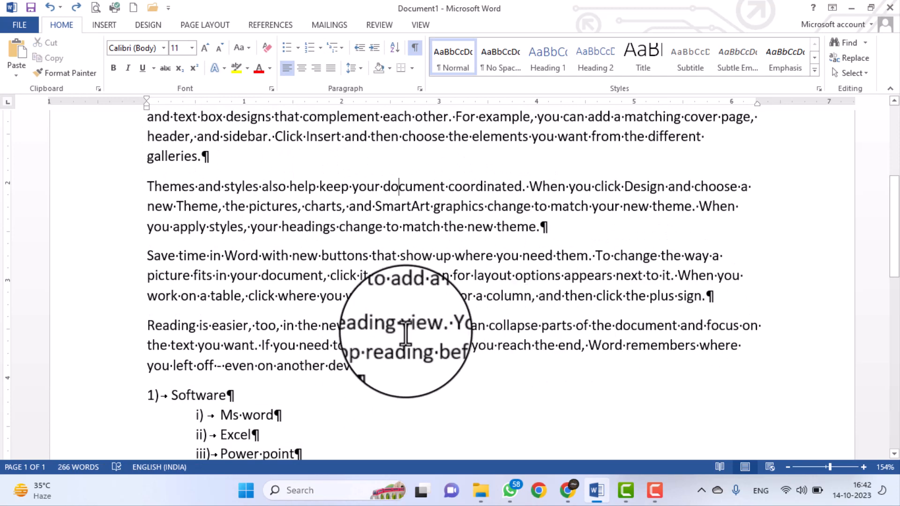
scroll(398, 328, up, 3)
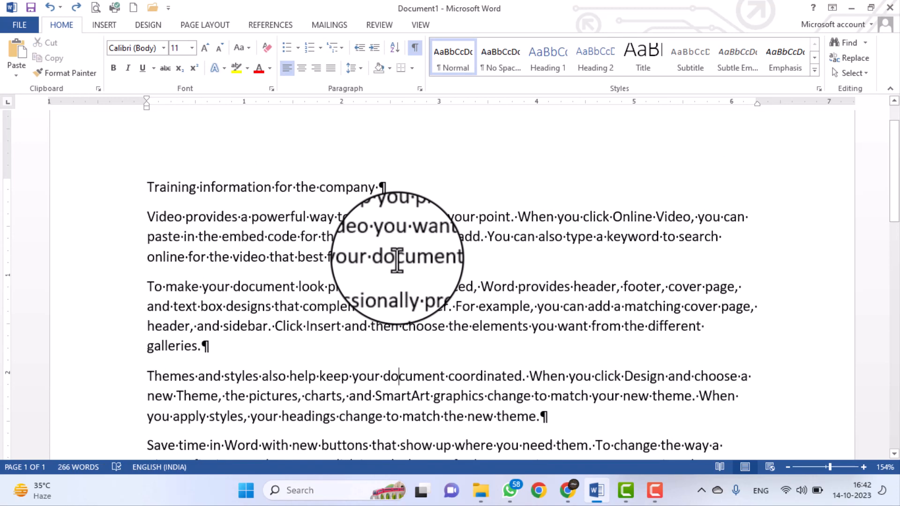
click(415, 49)
click(416, 49)
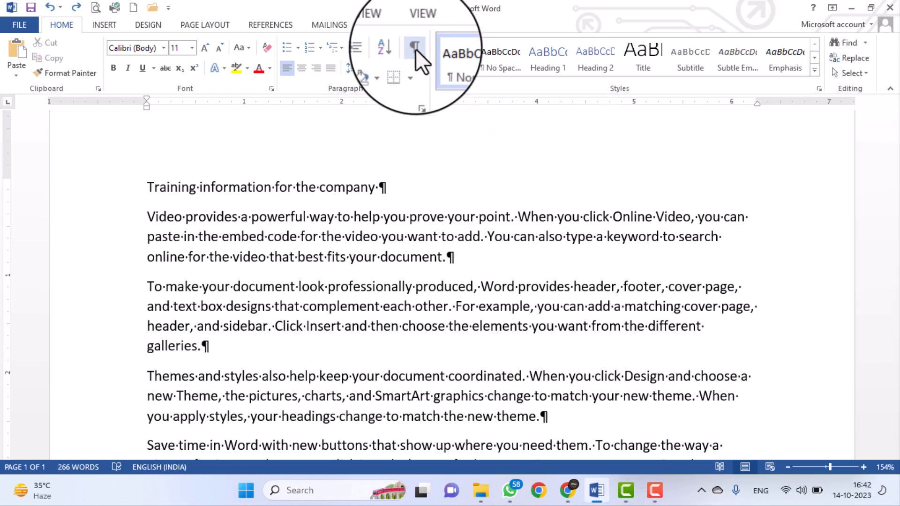
click(416, 49)
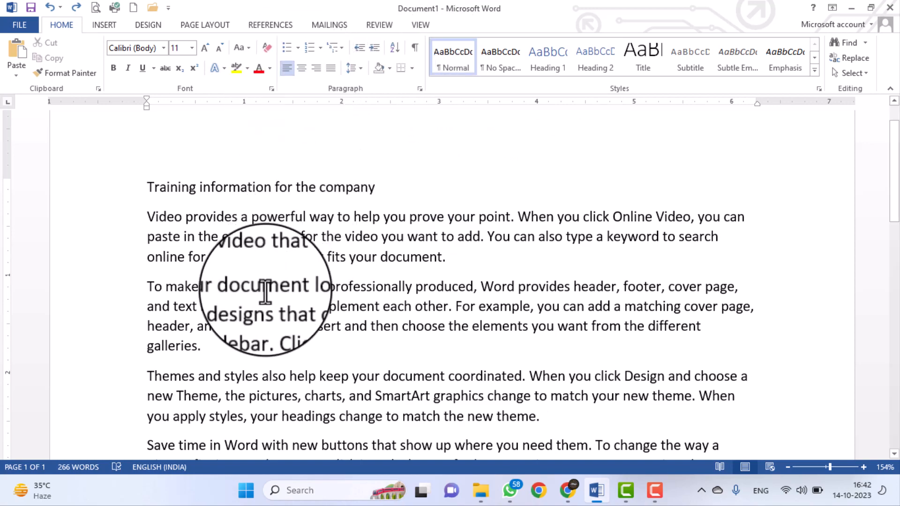
- Right-align the first body paragraph, beginning "Video provides a powerful way", and change it to centre alignment
scroll(265, 293, down, 5)
scroll(263, 291, up, 6)
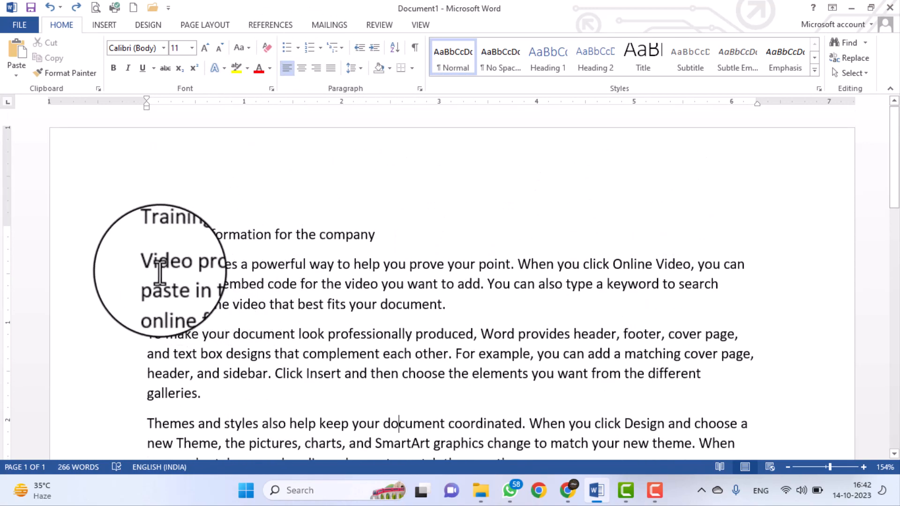
double_click(126, 282)
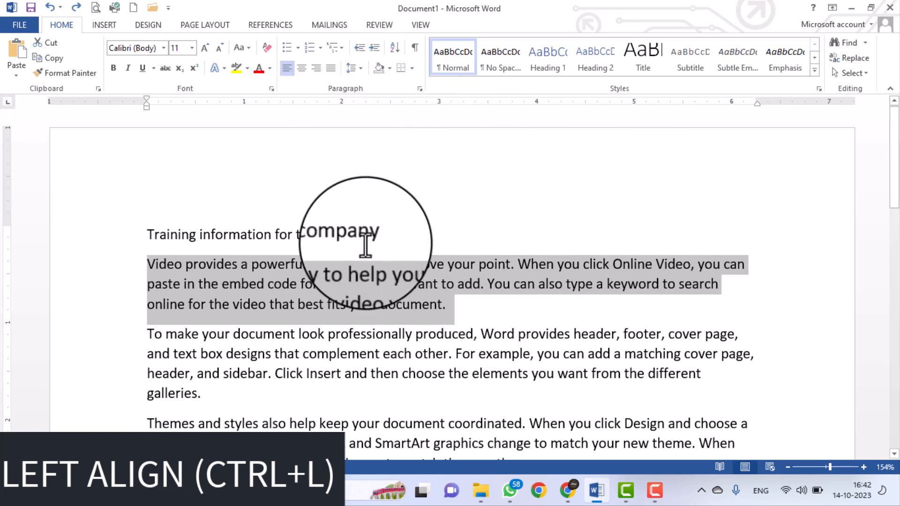
click(316, 68)
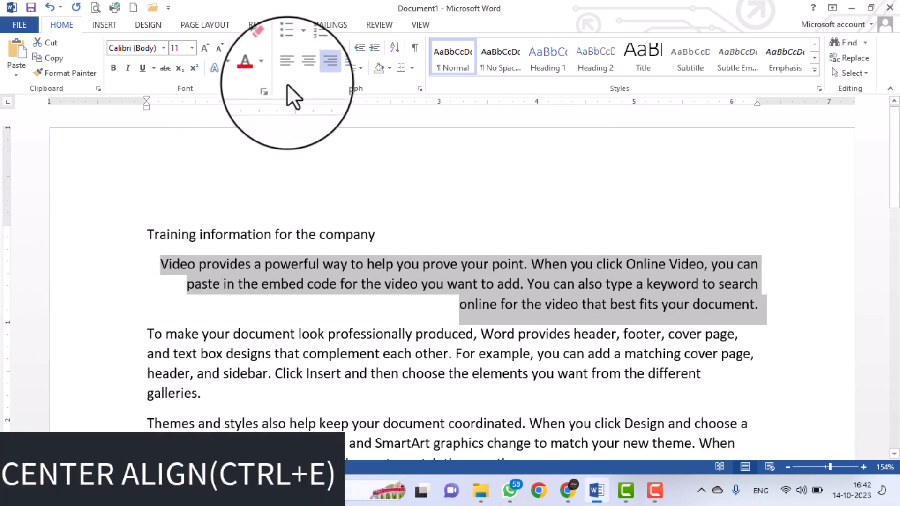
click(301, 68)
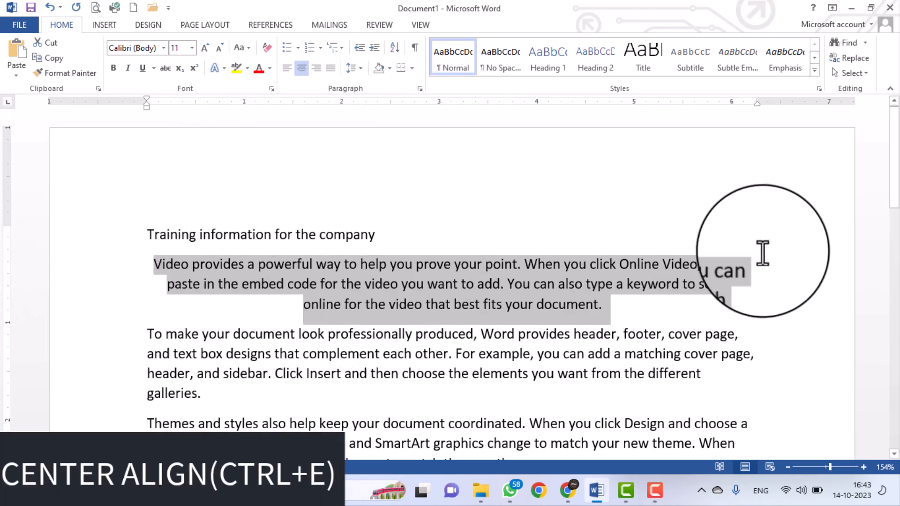
- Justify the first body paragraph and the following paragraphs through the one beginning "Save time in Word"
click(329, 68)
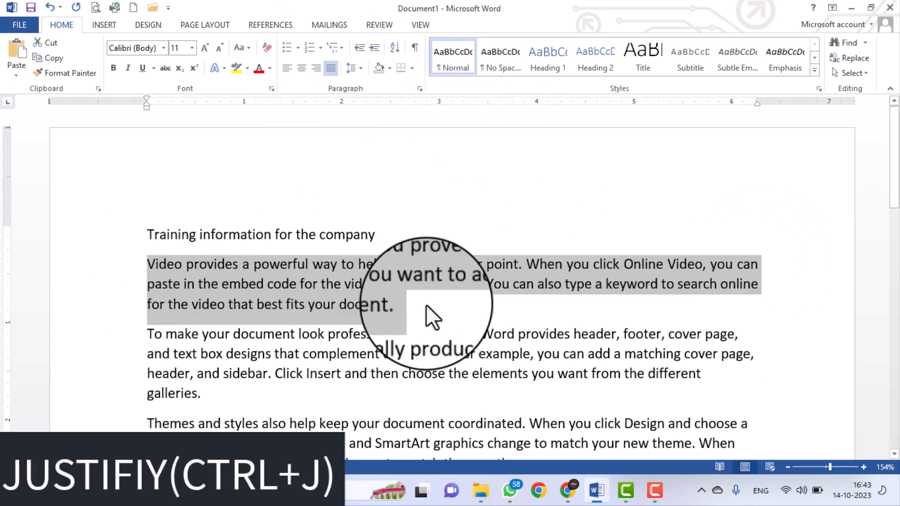
scroll(724, 440, down, 3)
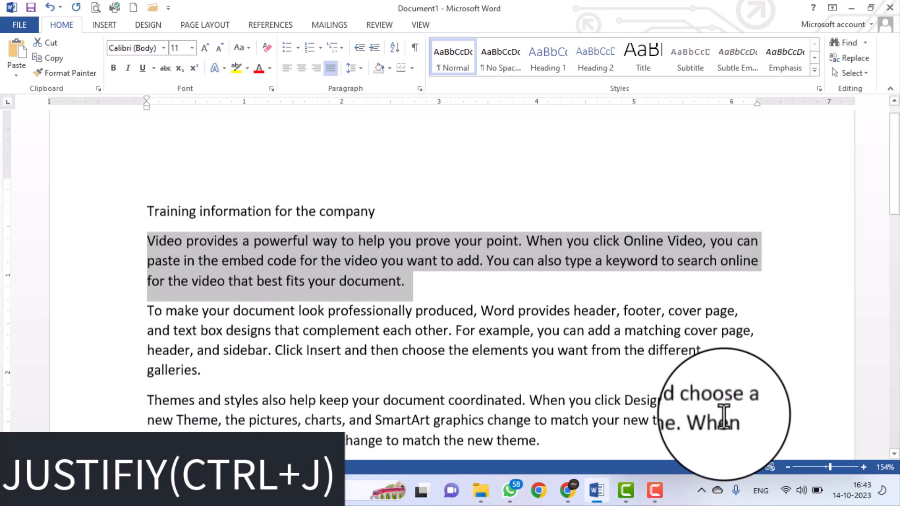
drag(729, 439, 145, 215)
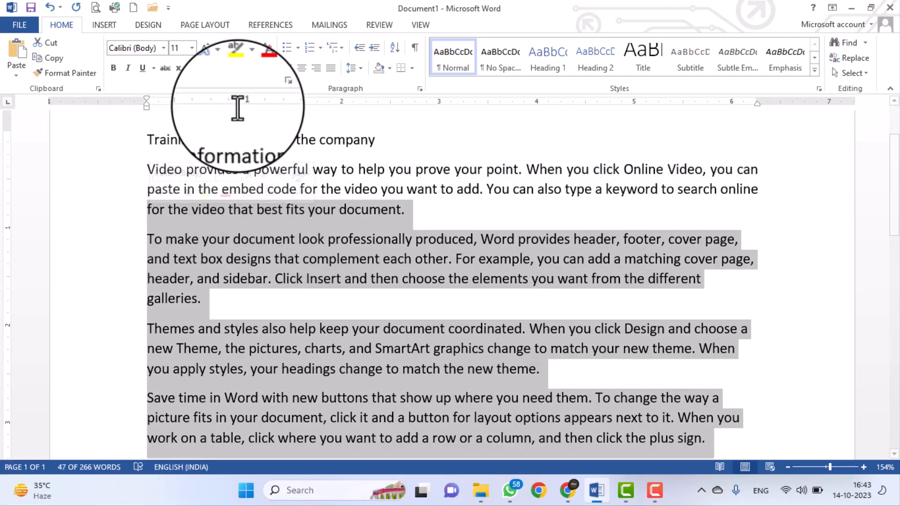
click(331, 68)
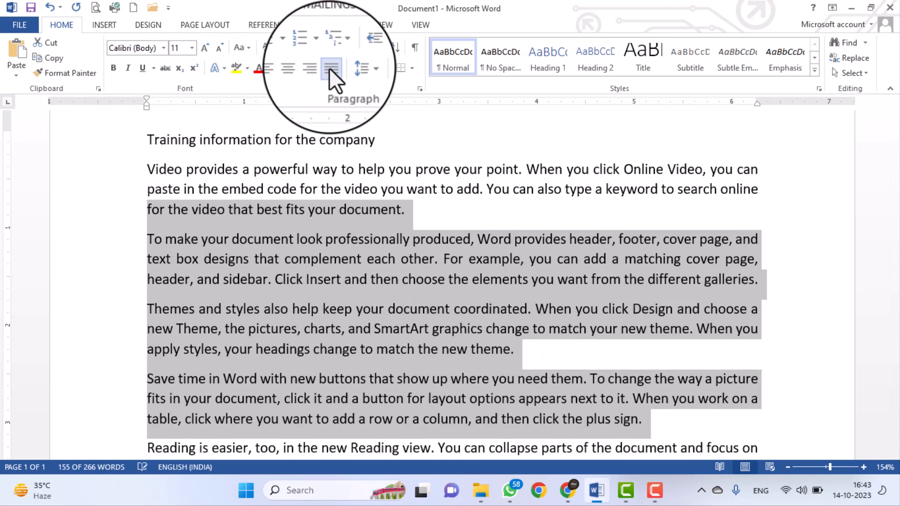
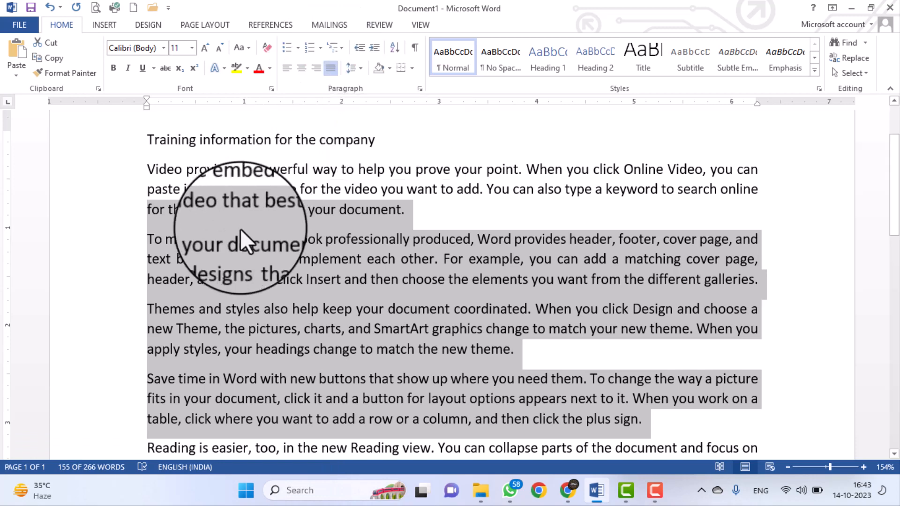
- Try right, centre and left alignment on the title line "Training information for the company" and leave it centred
click(162, 168)
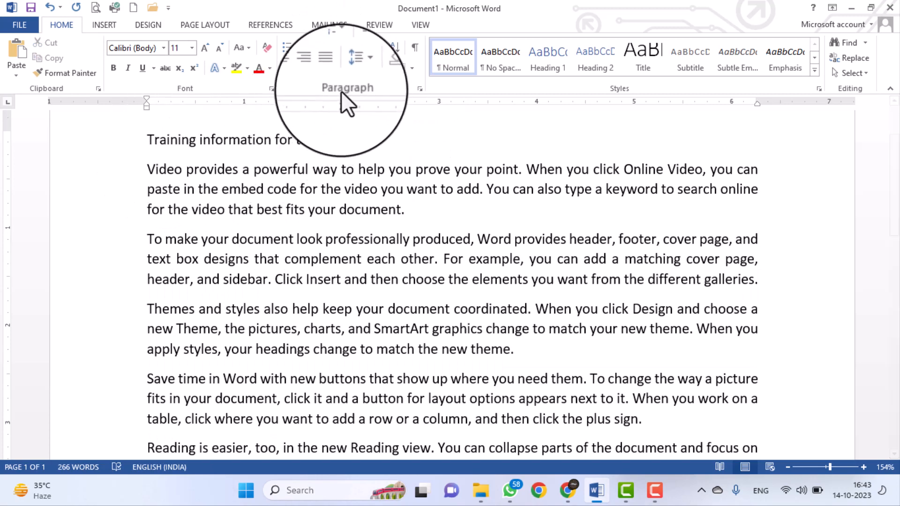
click(311, 70)
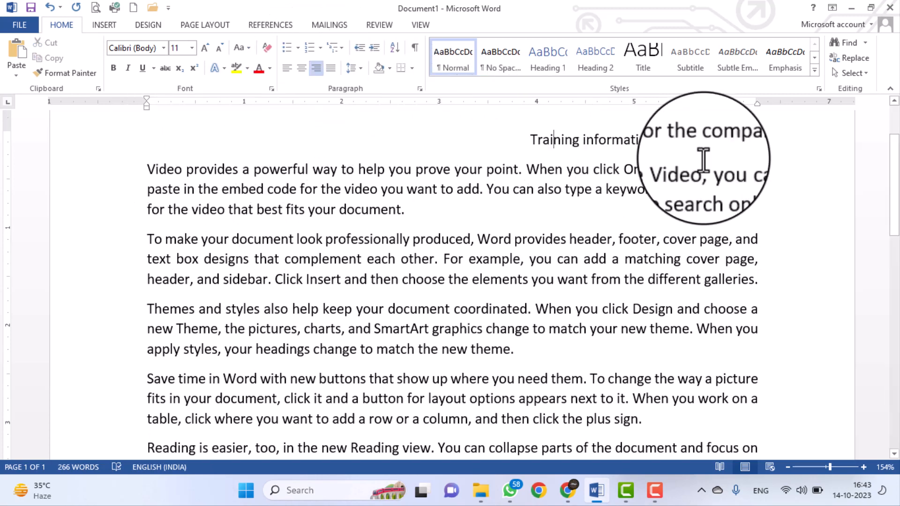
click(294, 71)
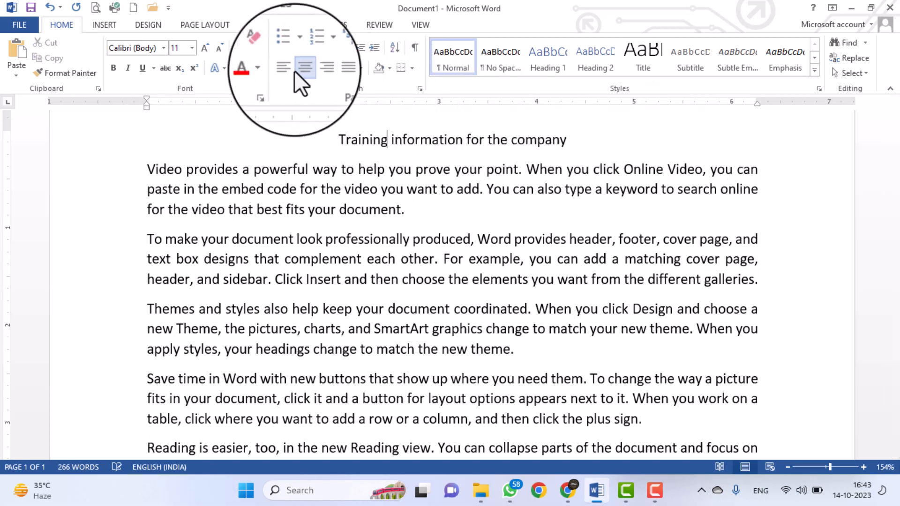
click(286, 73)
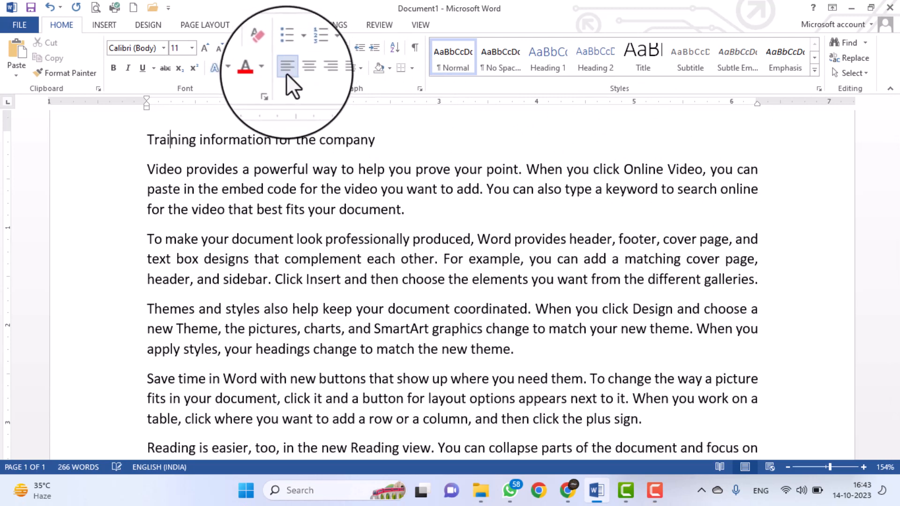
click(305, 68)
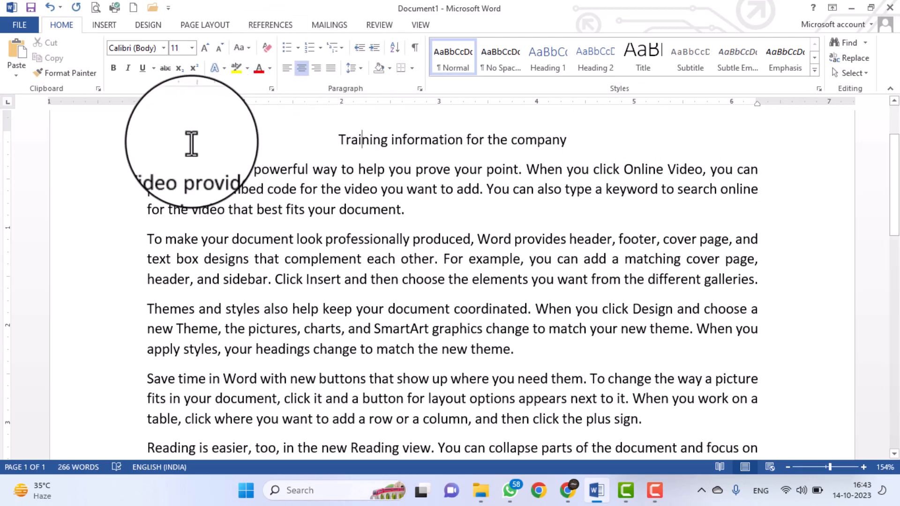
- Left-align the title line, increase its indent step by step, decrease it back to the margin and centre the title again
click(286, 69)
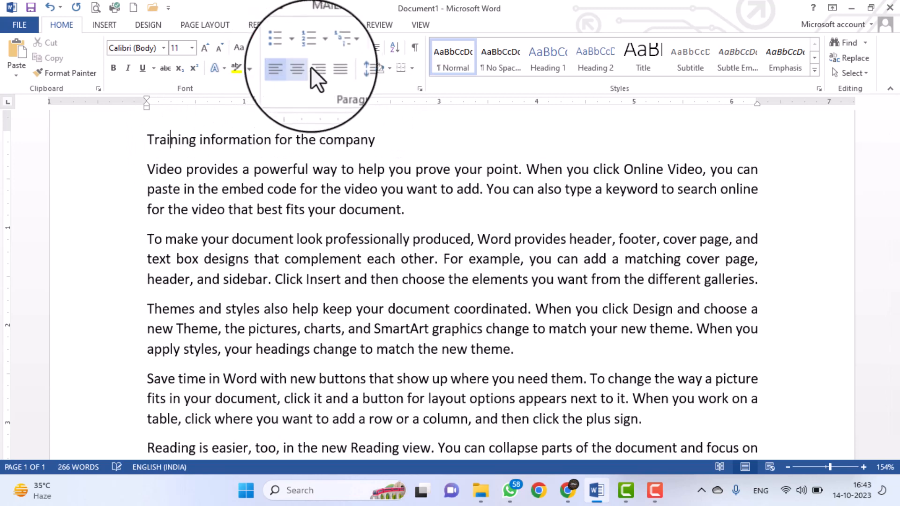
click(373, 49)
click(373, 49)
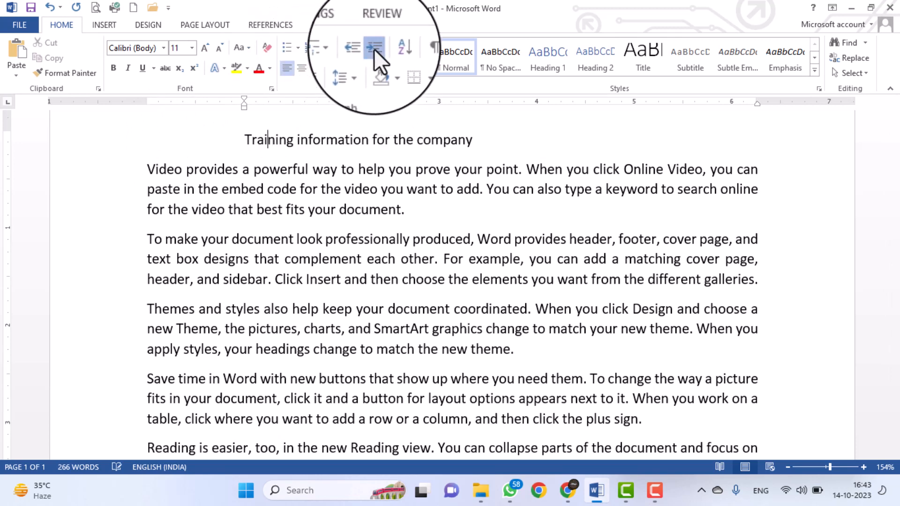
click(373, 49)
click(373, 49)
click(357, 47)
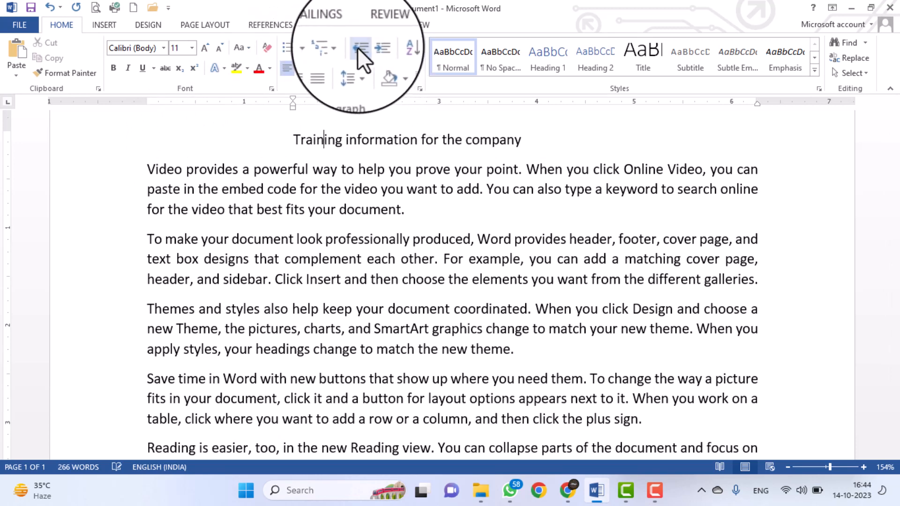
click(357, 46)
click(357, 47)
click(357, 47)
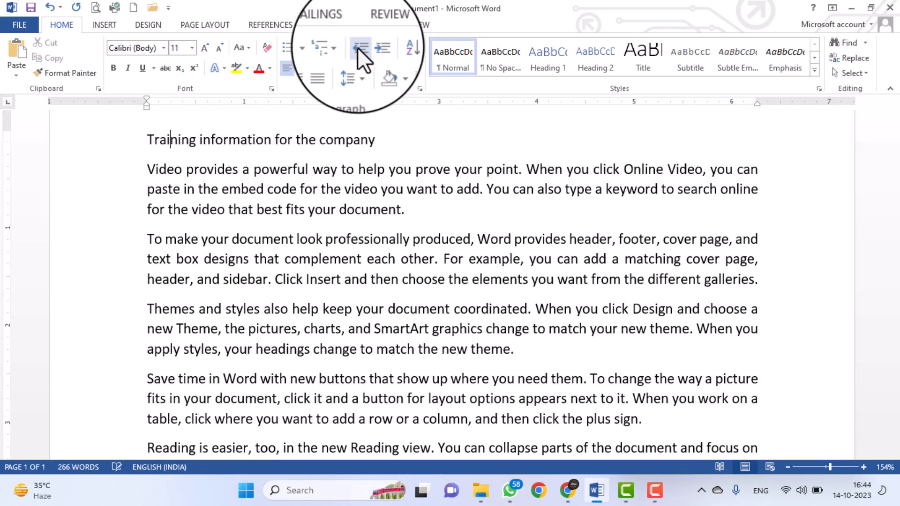
click(300, 70)
- Format the title "Training information for the company" as bold and underlined at font size 18
drag(339, 140, 603, 145)
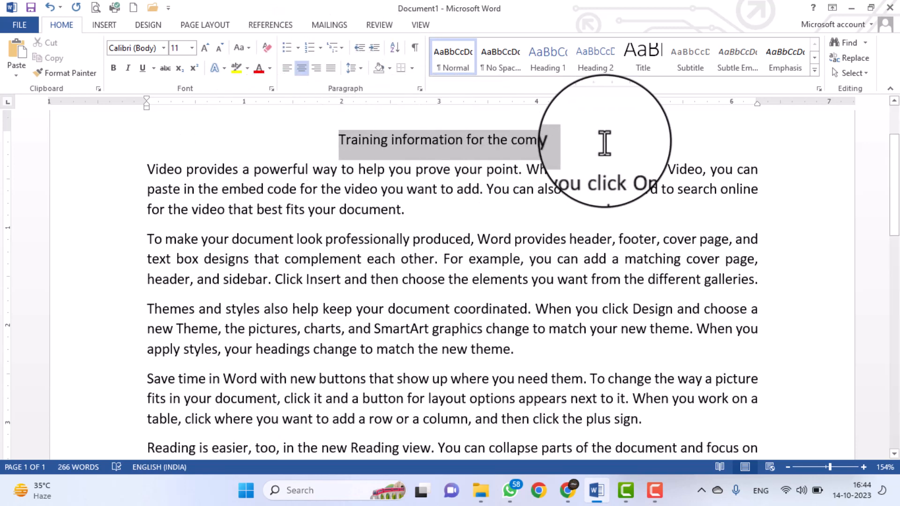
click(206, 46)
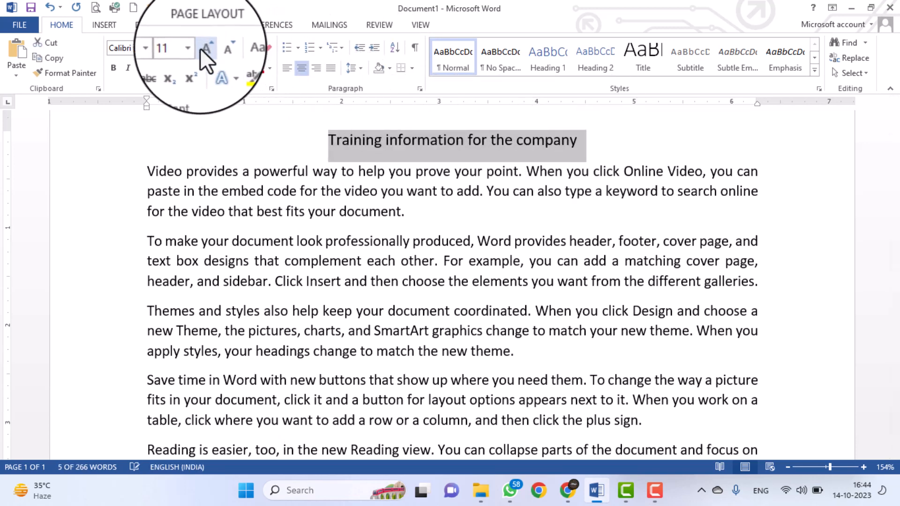
click(113, 69)
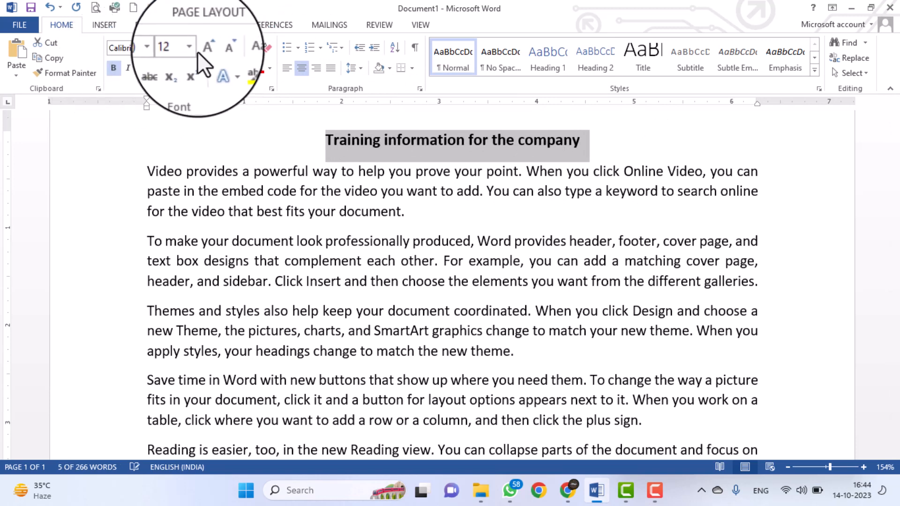
click(206, 48)
click(206, 48)
click(205, 48)
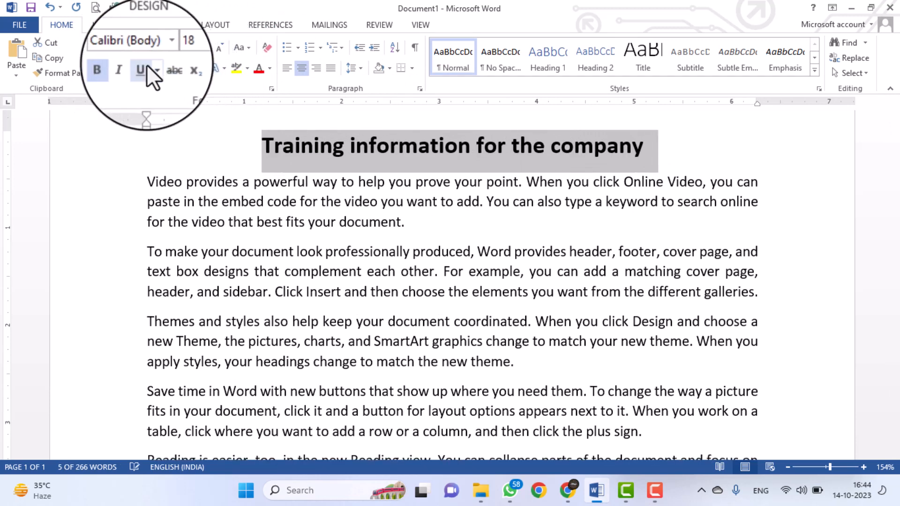
click(143, 68)
click(287, 183)
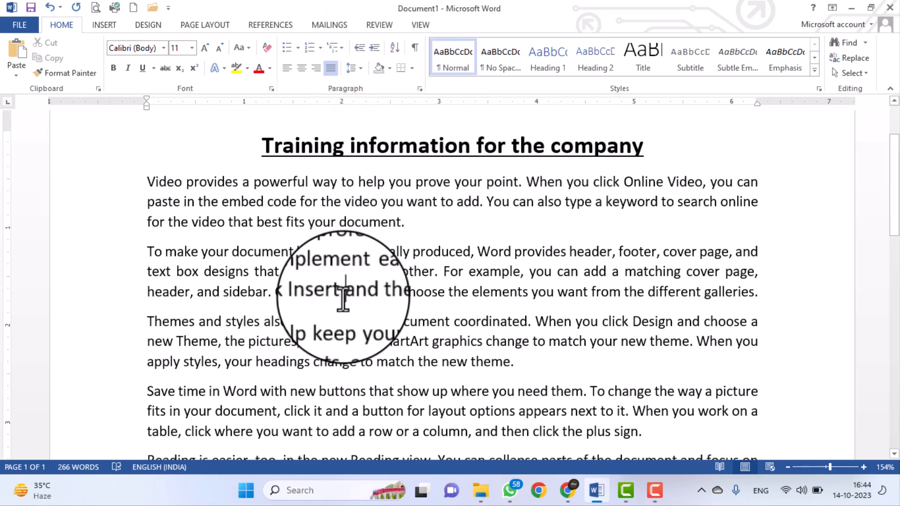
- Zoom the document out to 70% and look over the whole page, from the title to the end of the nested list
scroll(344, 290, down, 10)
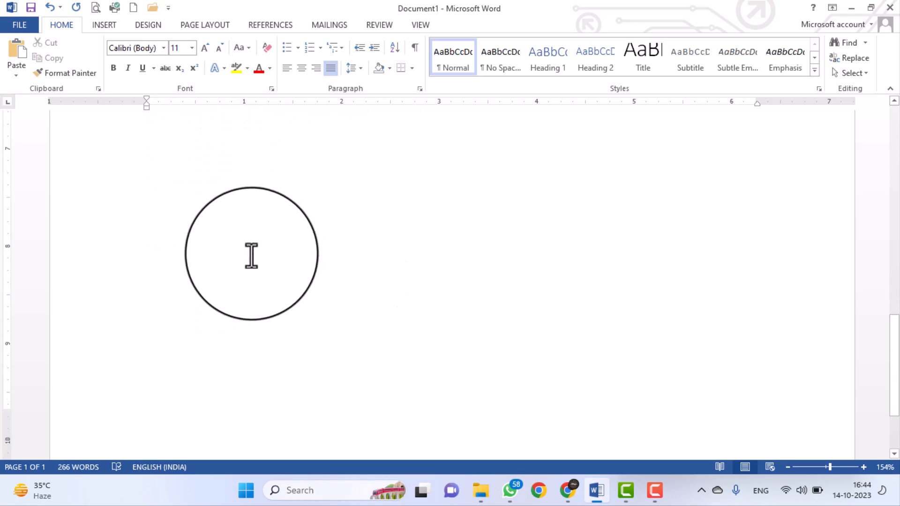
scroll(251, 256, down, 2)
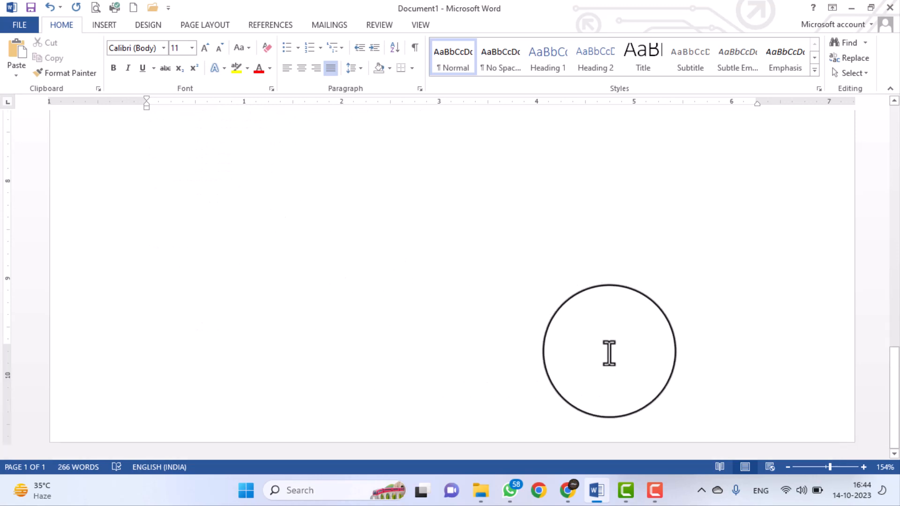
click(790, 467)
click(789, 467)
click(789, 467)
click(790, 467)
click(789, 467)
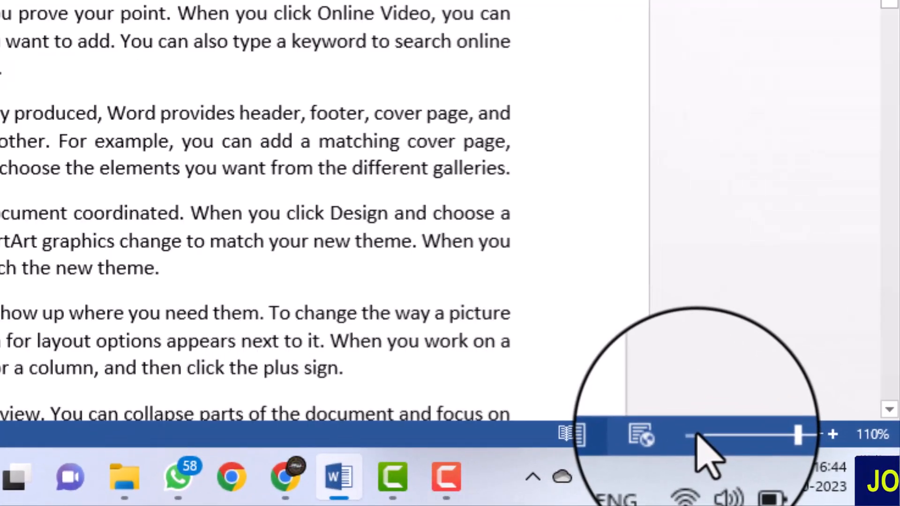
click(691, 435)
click(691, 436)
click(690, 436)
click(691, 435)
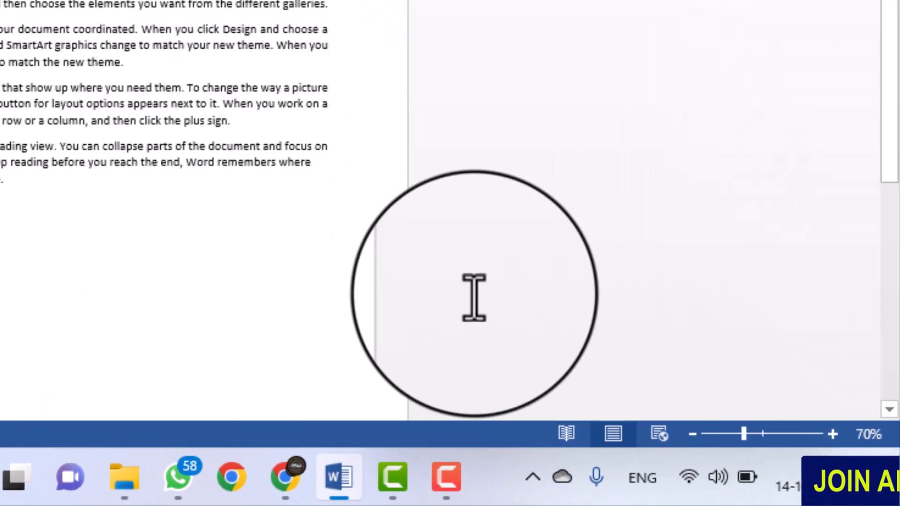
scroll(380, 256, down, 5)
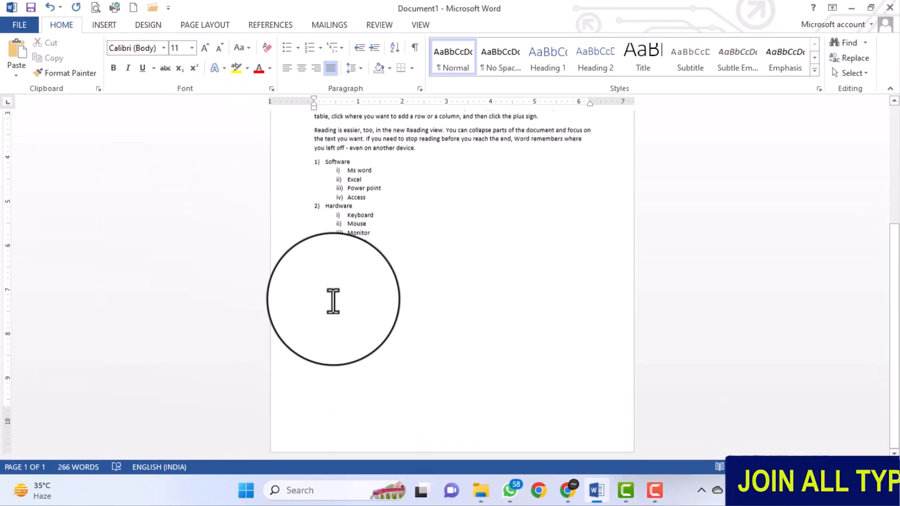
scroll(359, 400, up, 5)
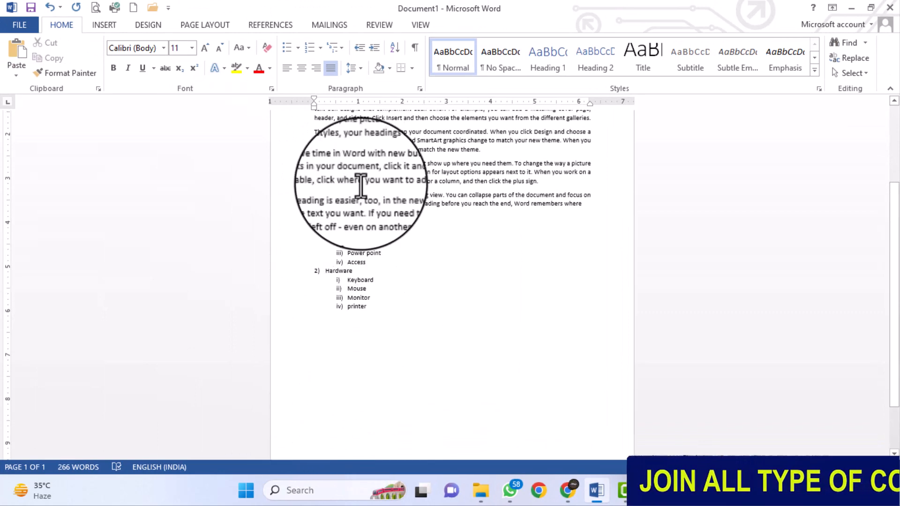
scroll(361, 186, up, 1)
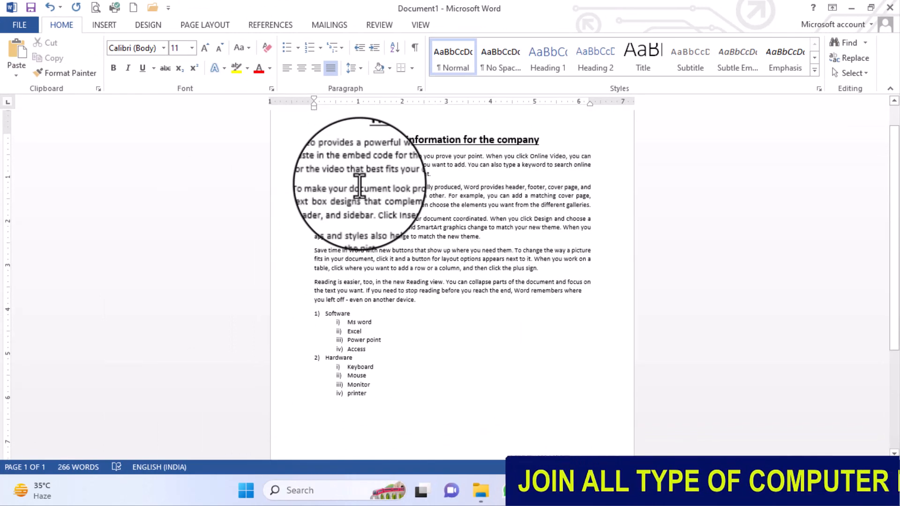
scroll(360, 188, down, 6)
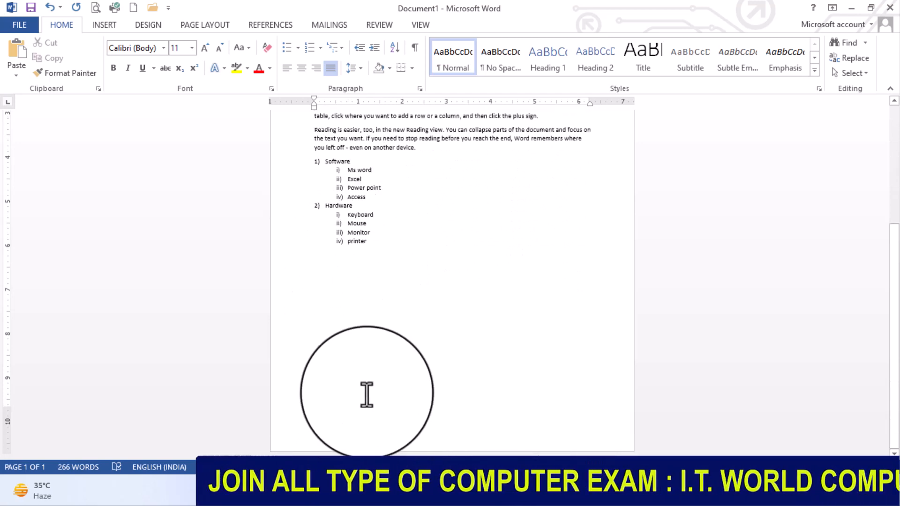
scroll(368, 375, up, 7)
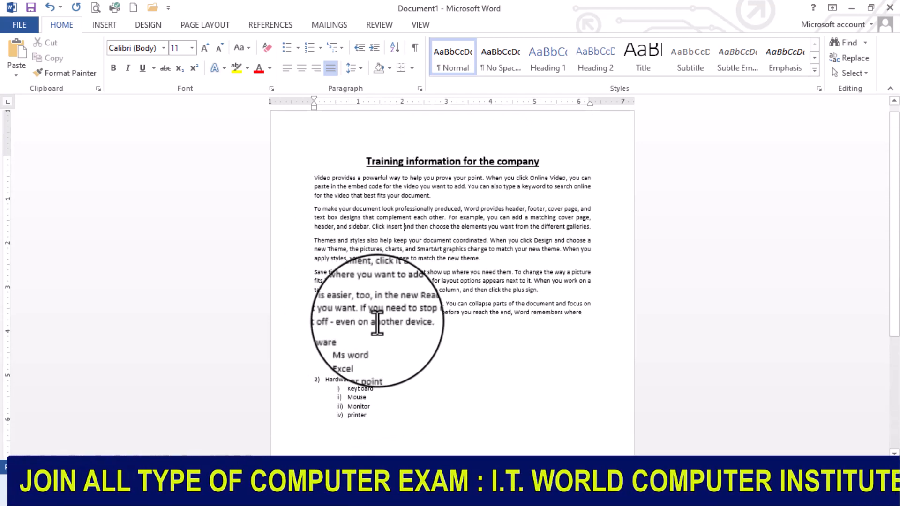
- Set the line spacing of all text below the title to 2.0, check the page flow, and change the spacing to 1.5
drag(295, 177, 308, 432)
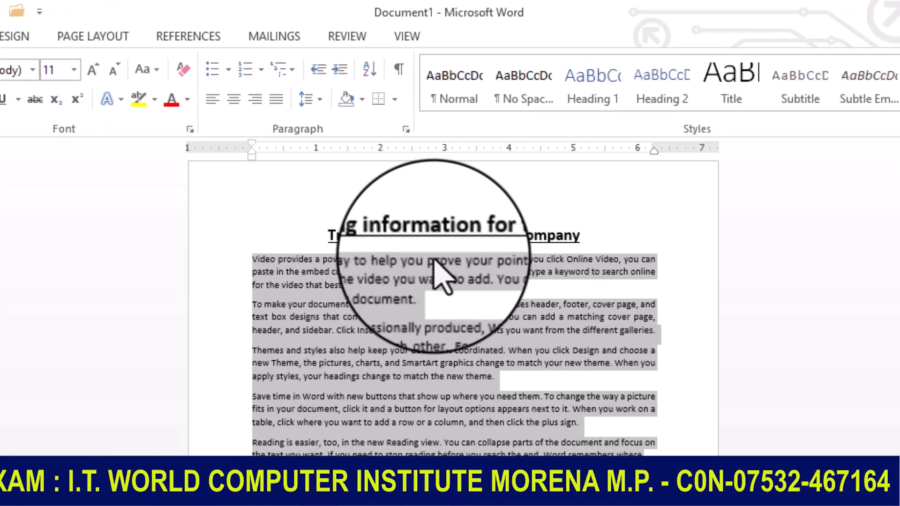
click(311, 99)
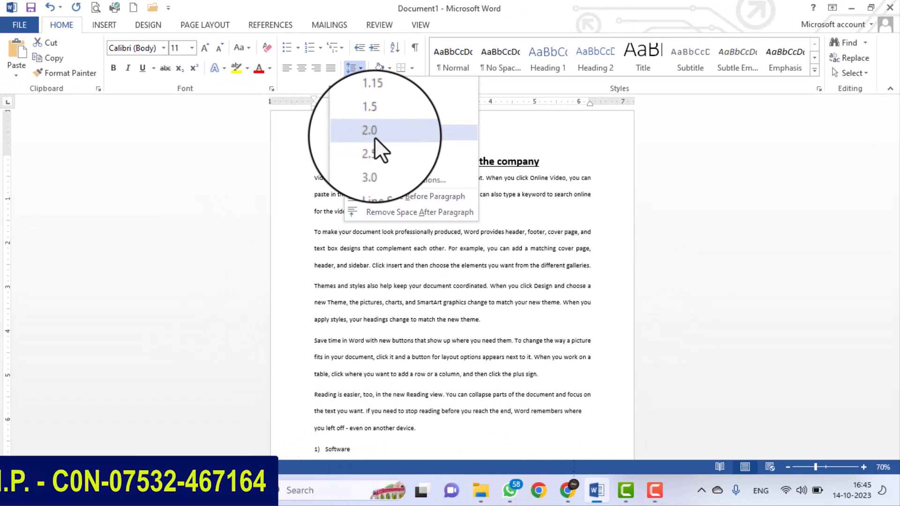
click(375, 137)
scroll(392, 229, down, 6)
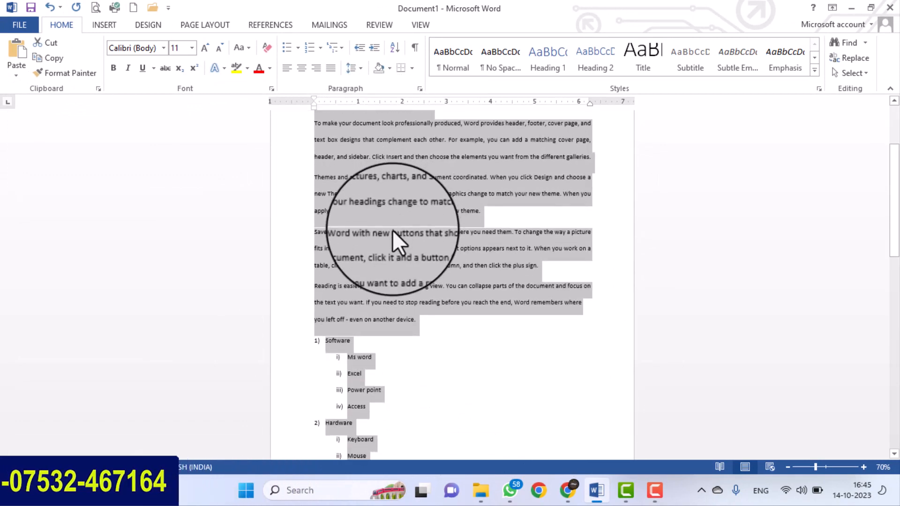
scroll(392, 229, down, 5)
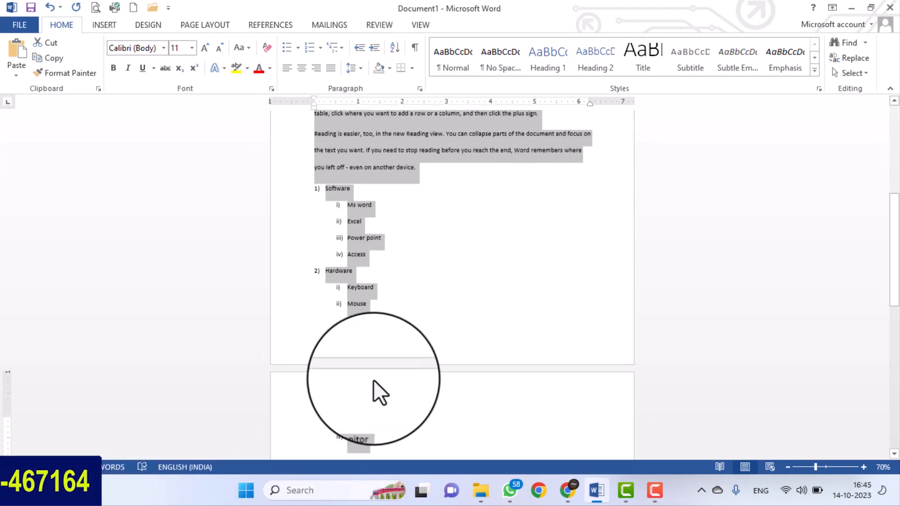
scroll(373, 381, down, 2)
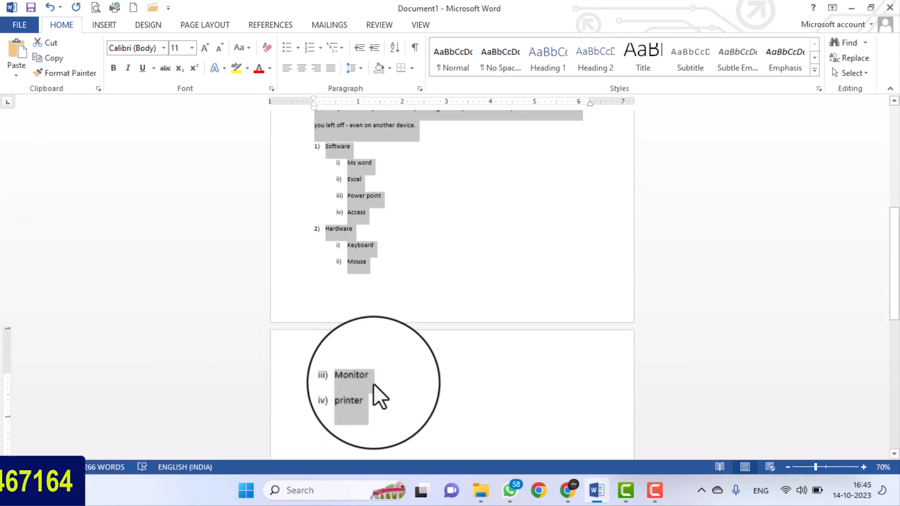
click(348, 72)
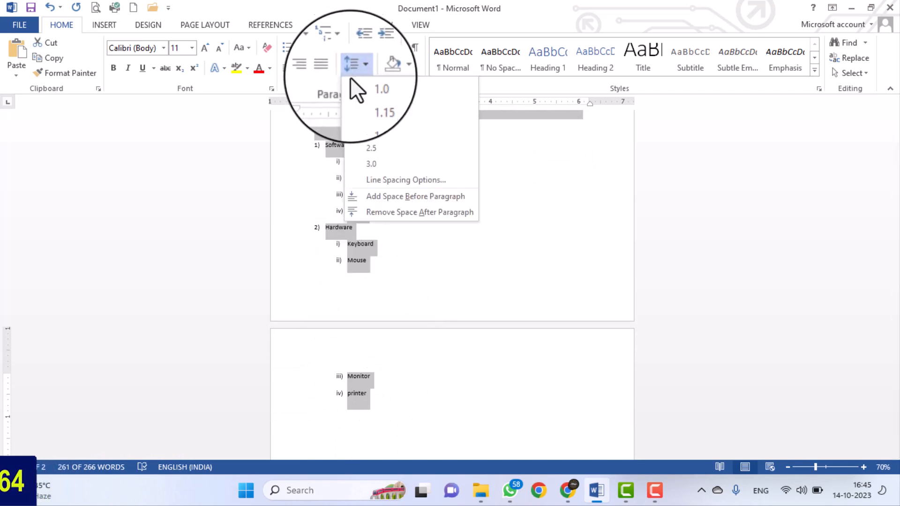
click(365, 120)
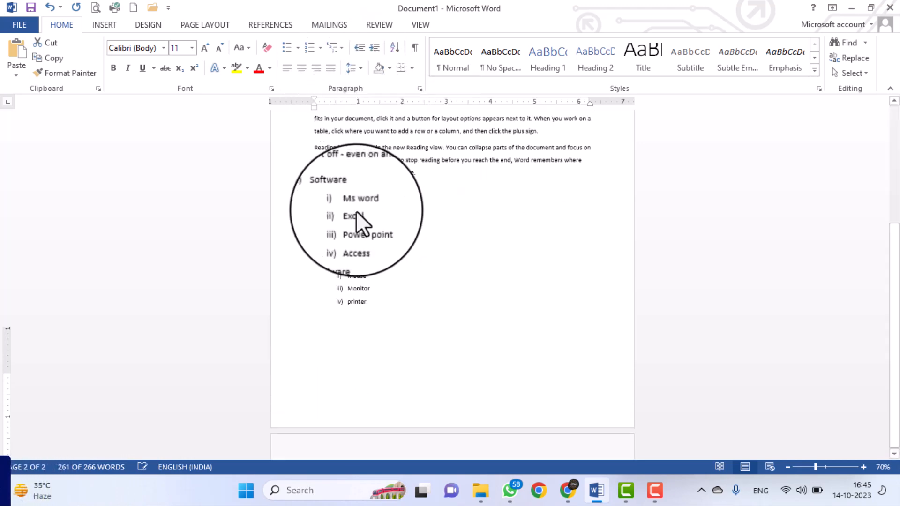
click(362, 347)
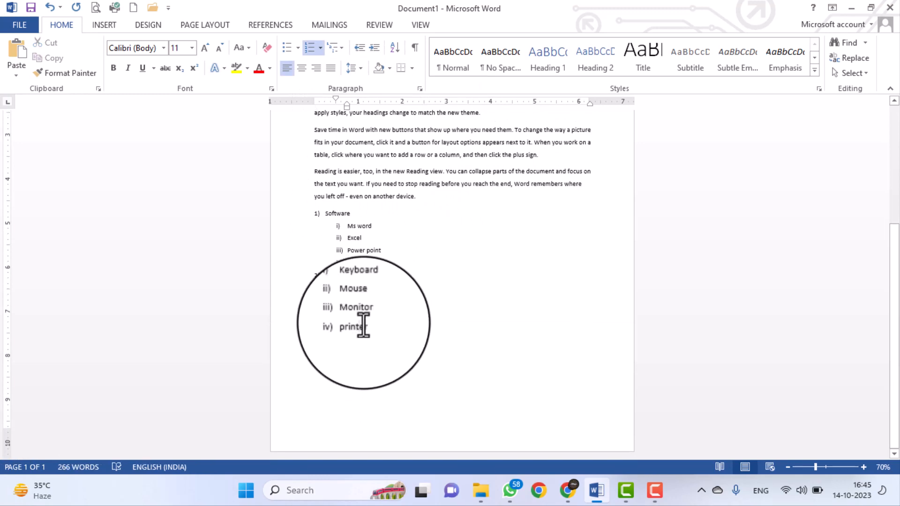
- Set the line spacing of only the five body paragraphs to 2.0, leaving out the Software and Hardware list
scroll(328, 263, up, 1)
drag(309, 235, 376, 337)
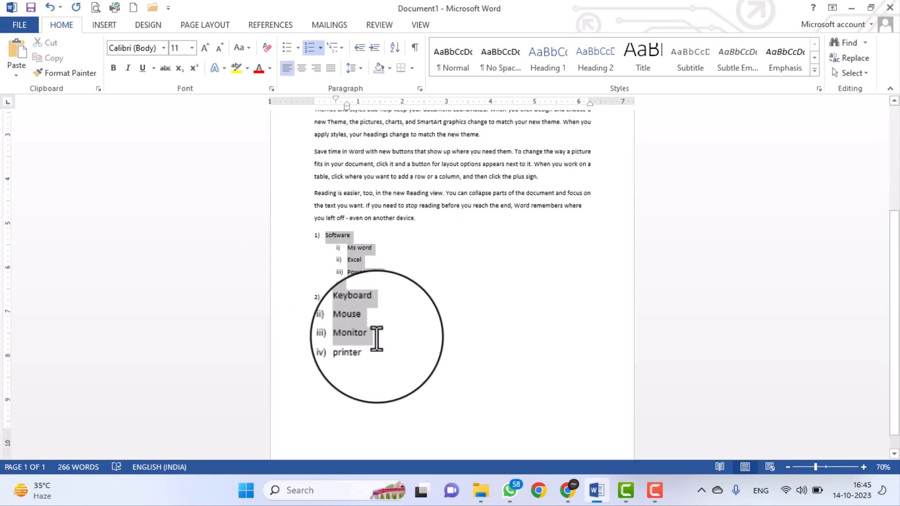
drag(431, 214, 314, 179)
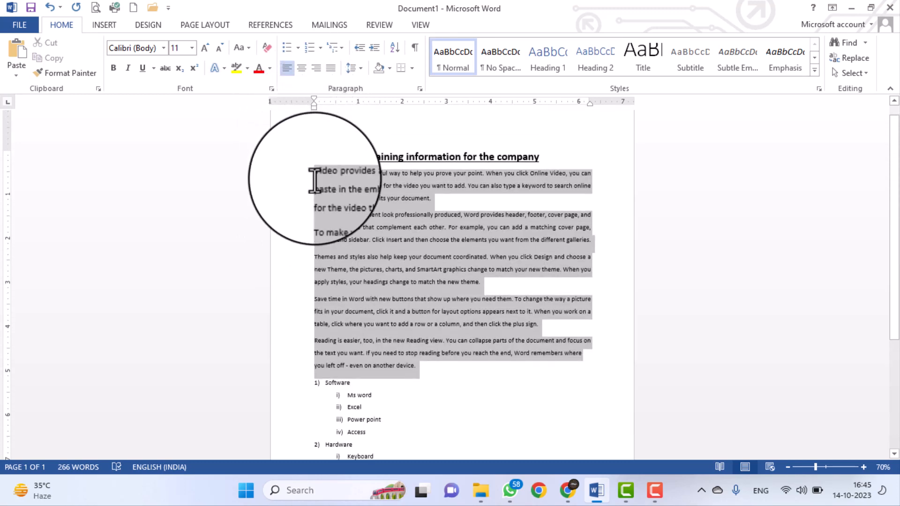
click(352, 68)
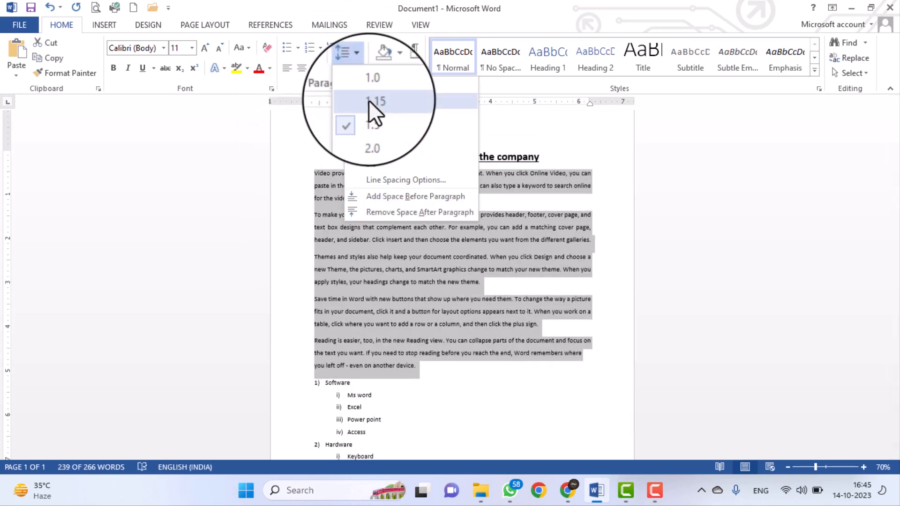
click(375, 136)
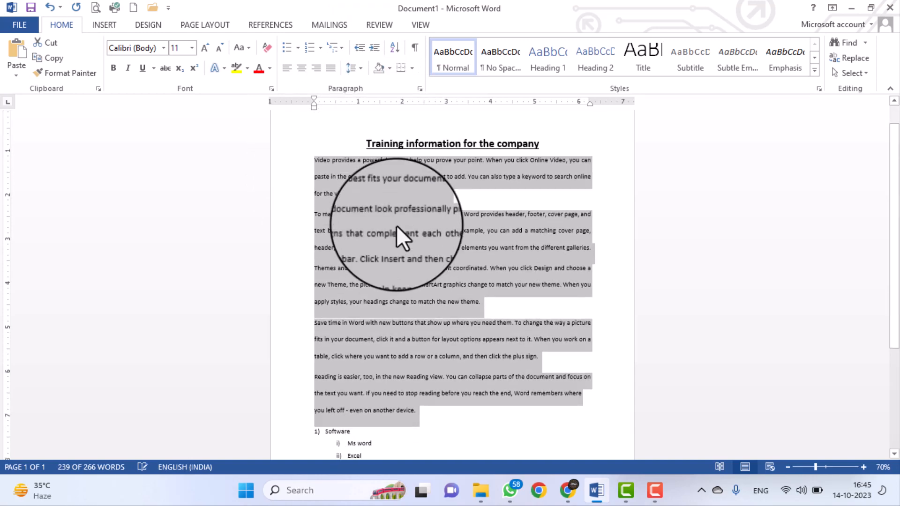
scroll(395, 225, down, 5)
click(393, 325)
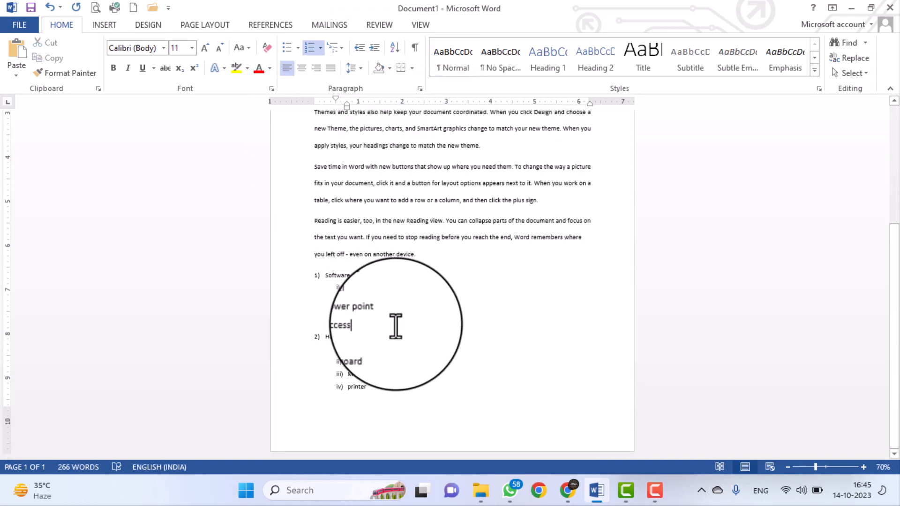
- Set the line spacing of all text below the title, including the Software and Hardware list, to 1.15
scroll(396, 326, up, 6)
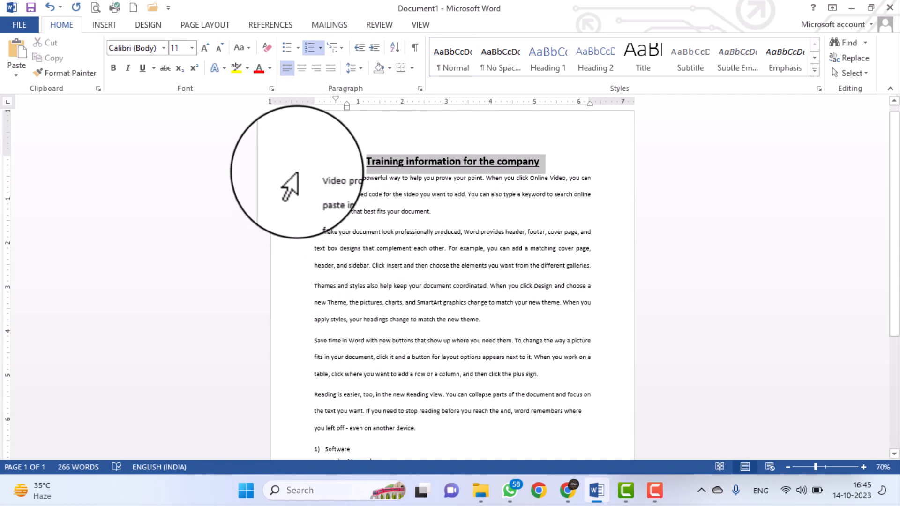
drag(297, 174, 362, 462)
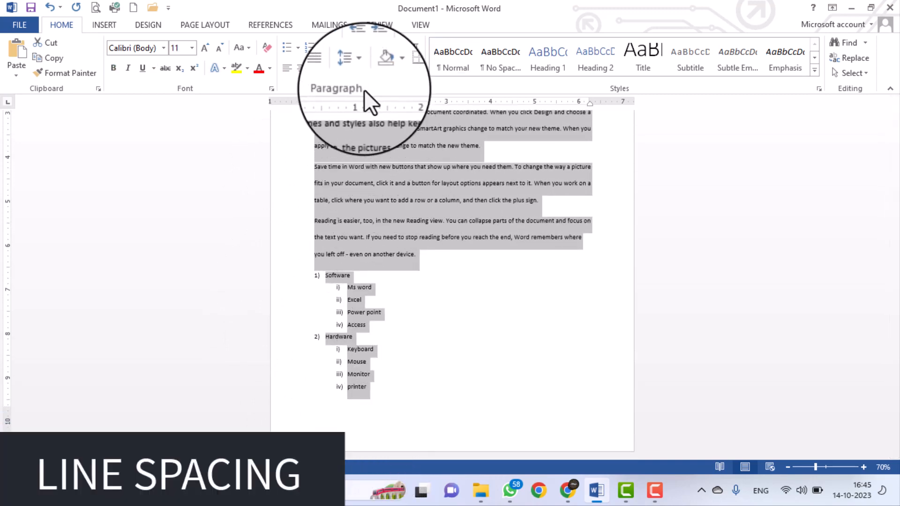
click(356, 66)
click(356, 67)
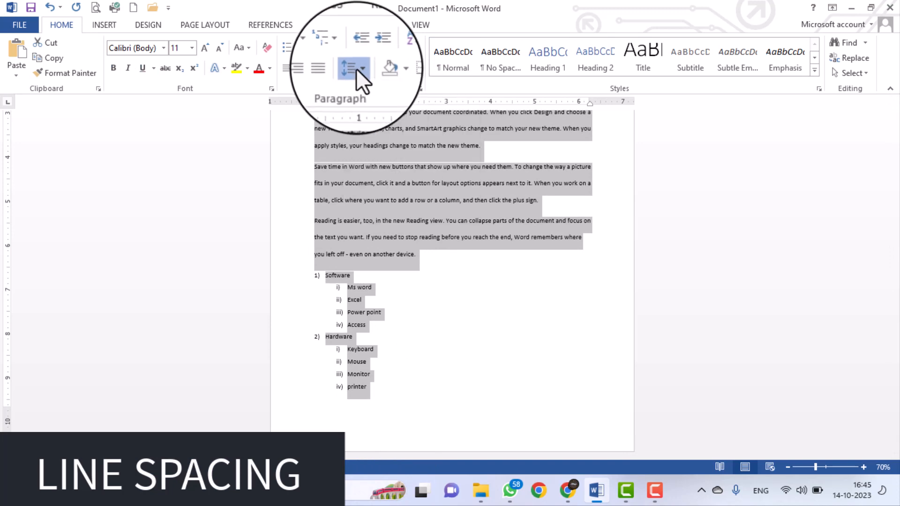
scroll(395, 246, up, 6)
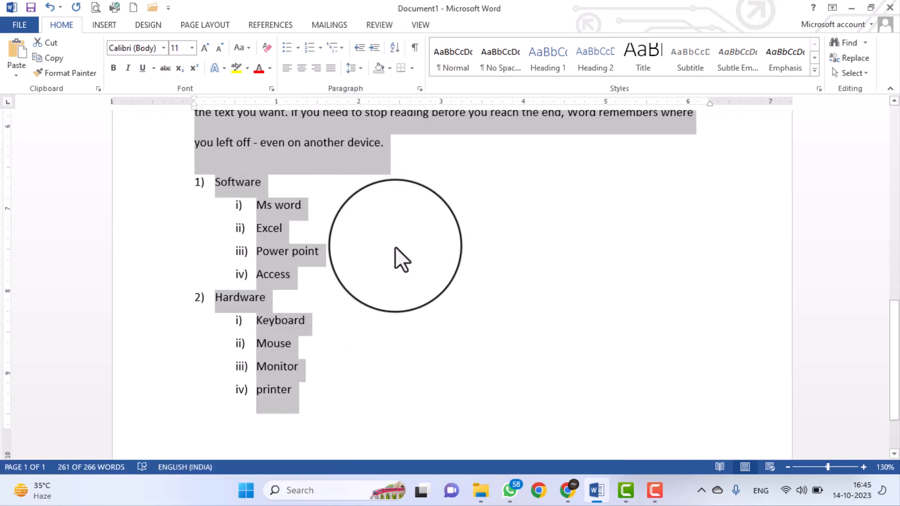
scroll(395, 246, up, 10)
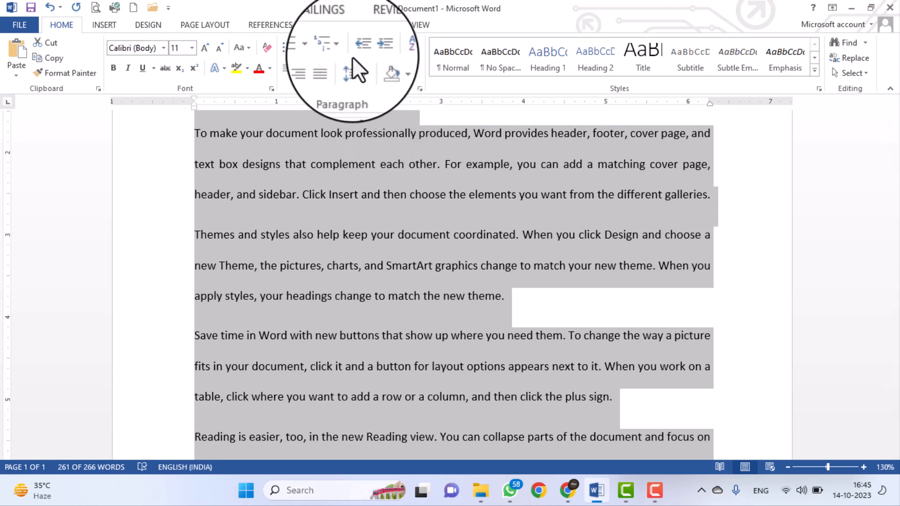
click(357, 67)
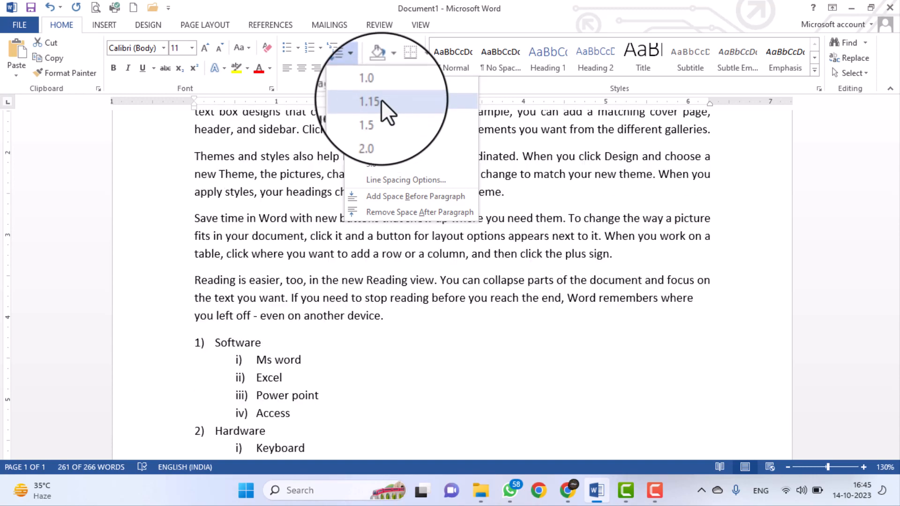
click(381, 100)
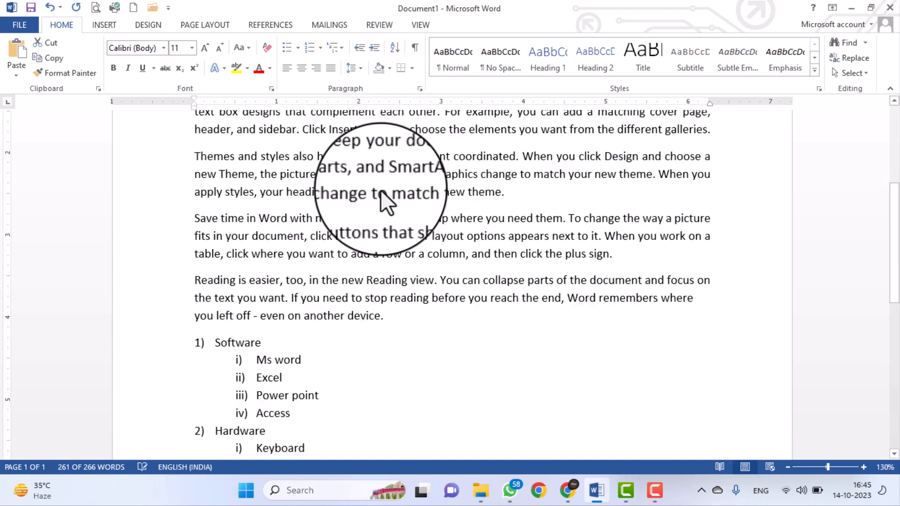
scroll(384, 299, up, 2)
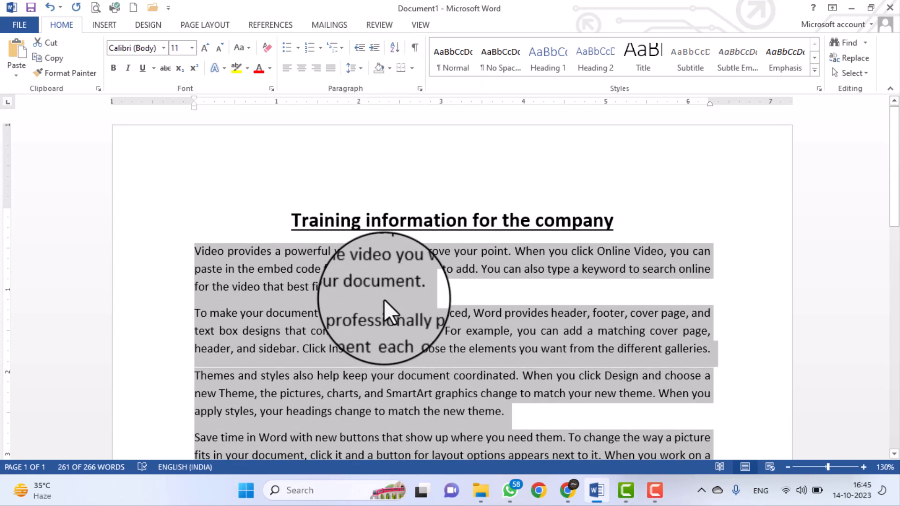
click(382, 286)
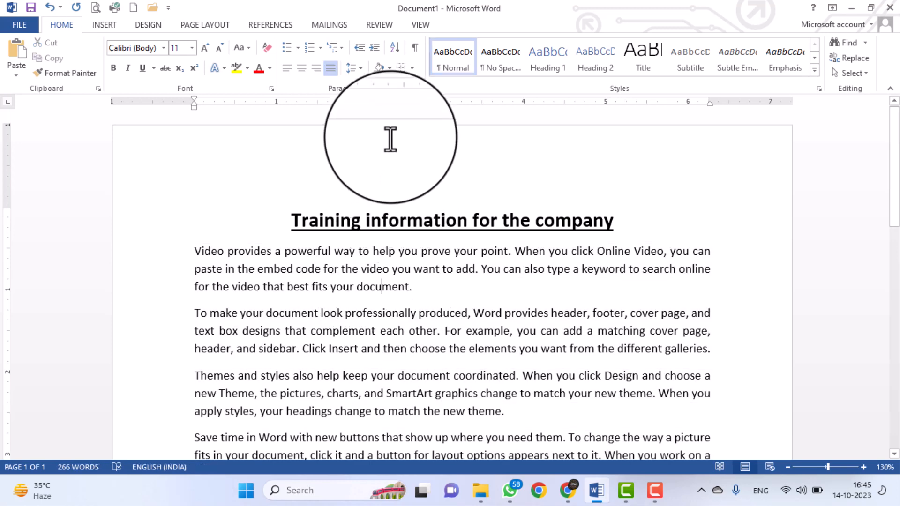
scroll(373, 187, down, 2)
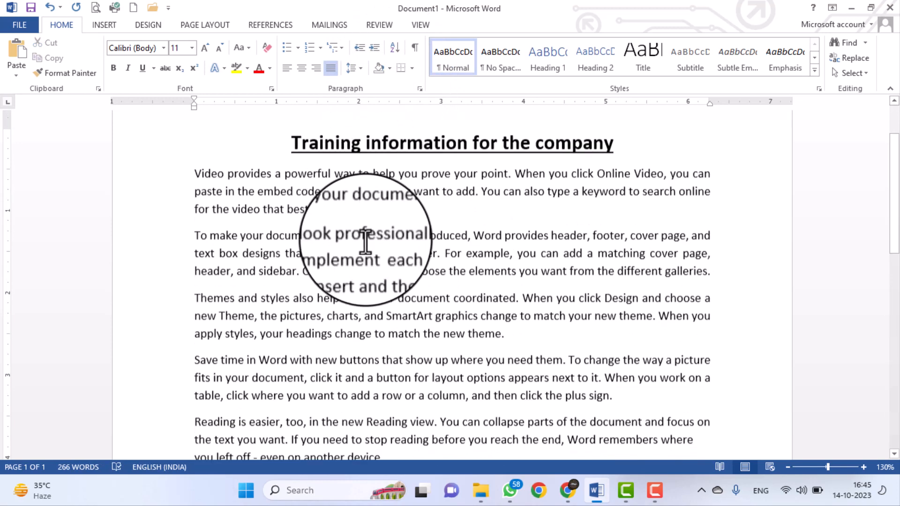
- Shade the third body paragraph, starting "Themes and styles", with the Lighter 80% gold theme colour
drag(513, 335, 210, 307)
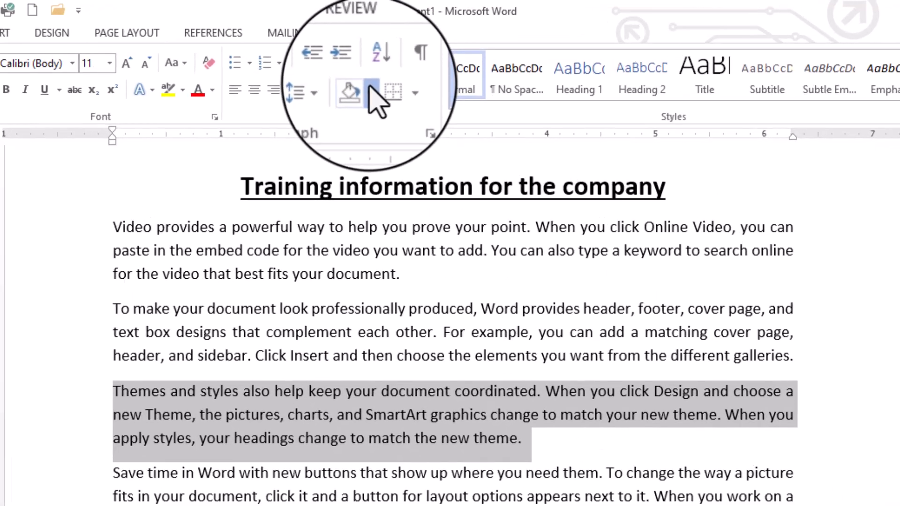
click(374, 68)
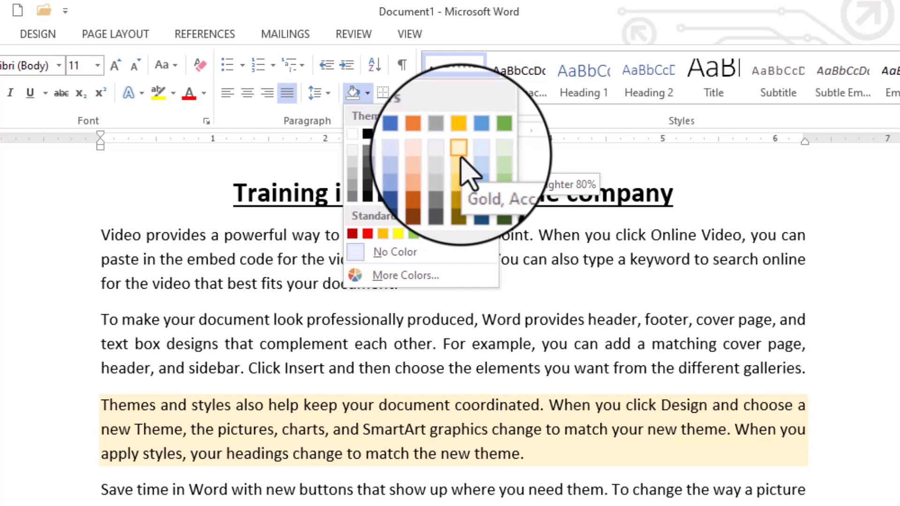
click(460, 149)
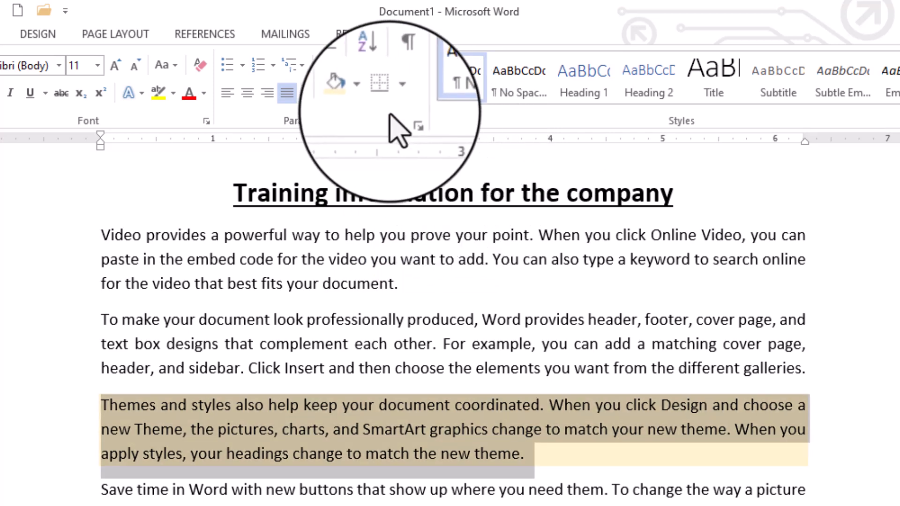
click(416, 321)
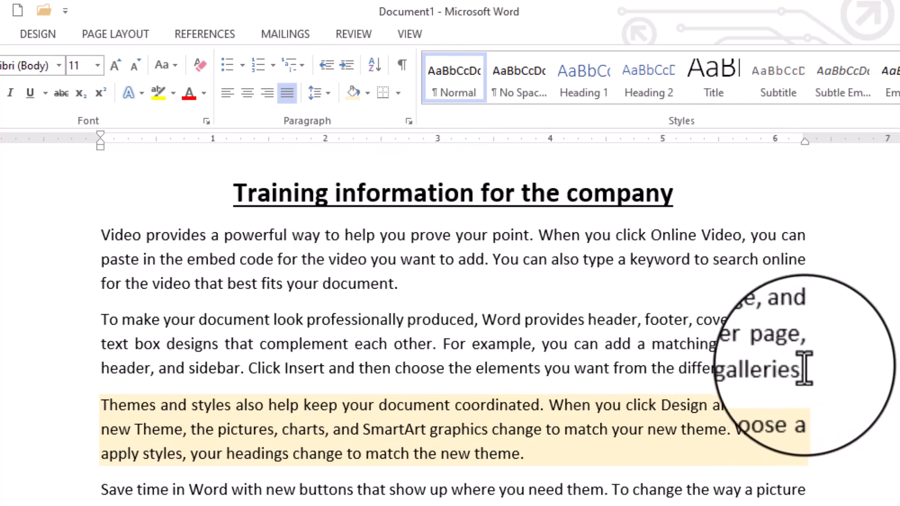
- Shade the second body paragraph, starting "To make your document look", with the bright light blue standard colour
drag(805, 368, 99, 319)
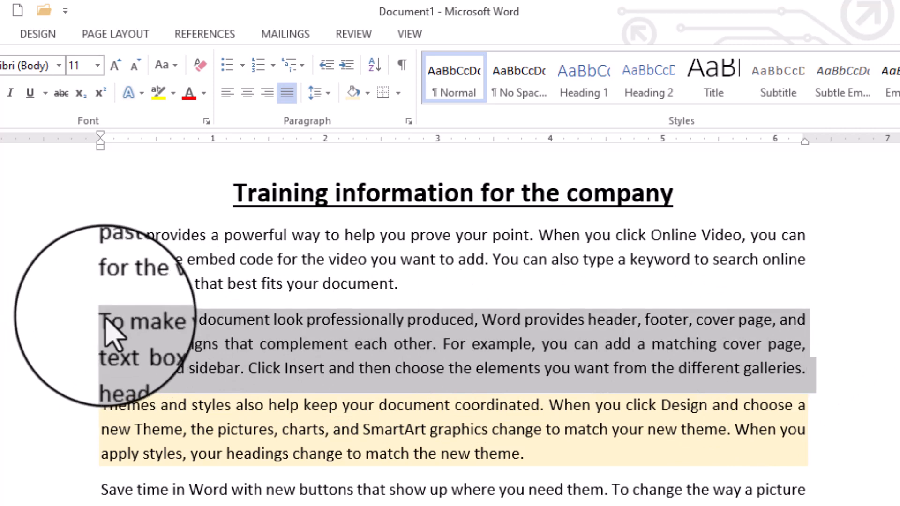
click(368, 94)
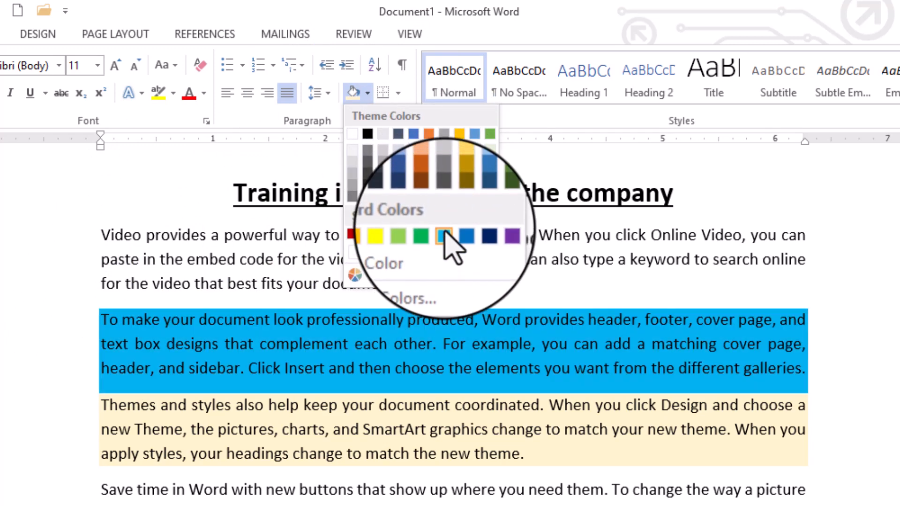
click(444, 234)
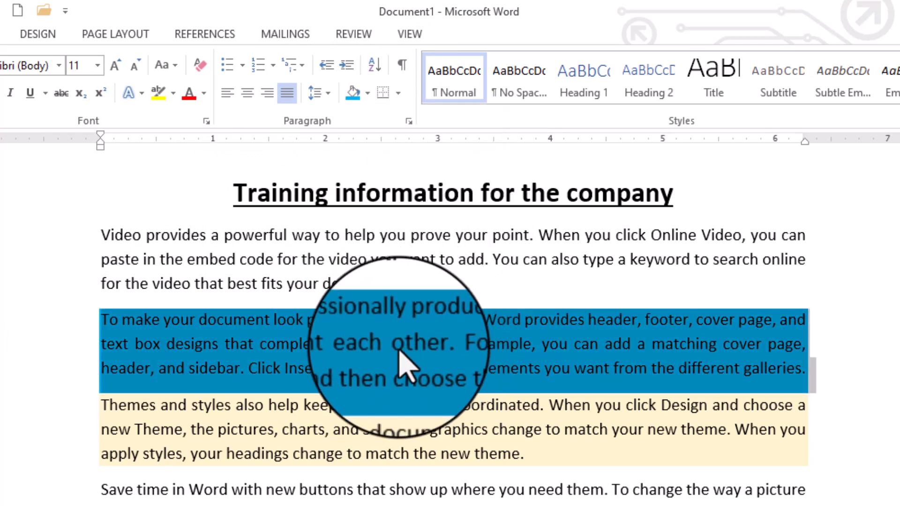
click(378, 370)
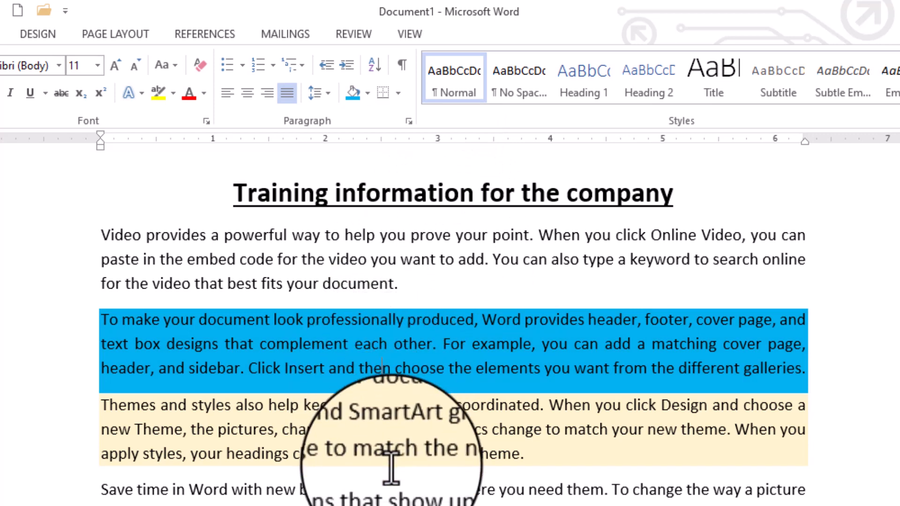
scroll(391, 469, down, 1)
scroll(392, 480, up, 2)
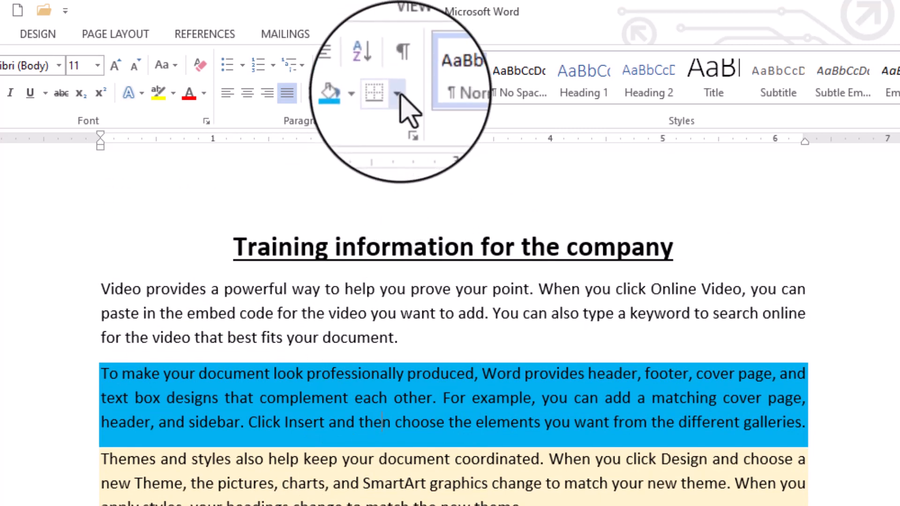
- Add outside borders around the gold-shaded third paragraph, starting "Themes and styles"
click(334, 392)
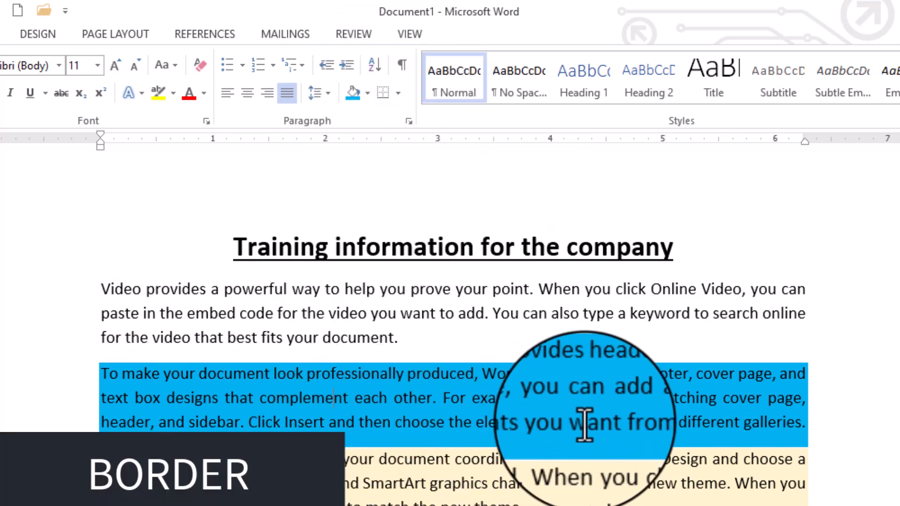
drag(512, 505, 379, 505)
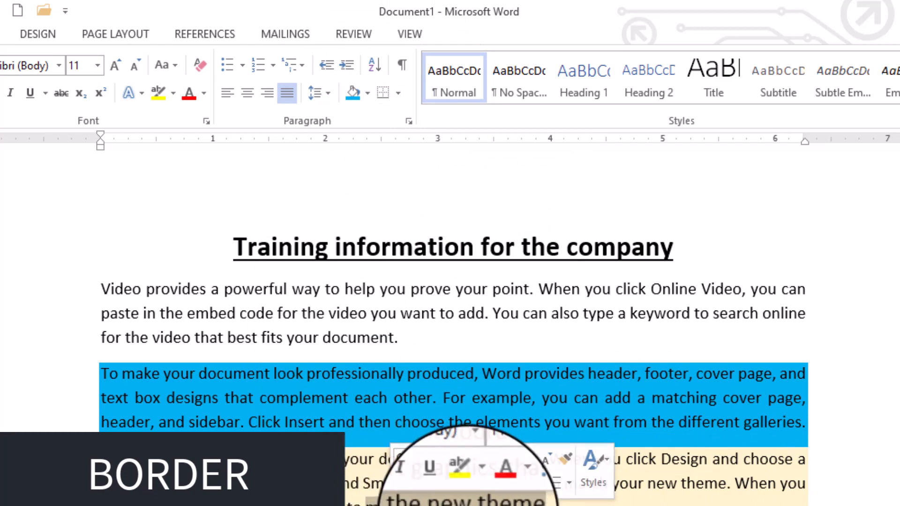
drag(538, 505, 104, 469)
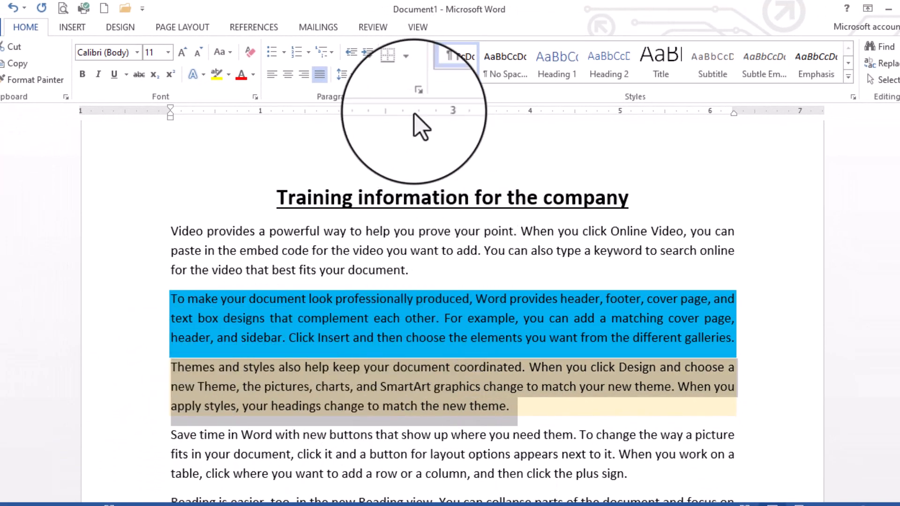
click(409, 75)
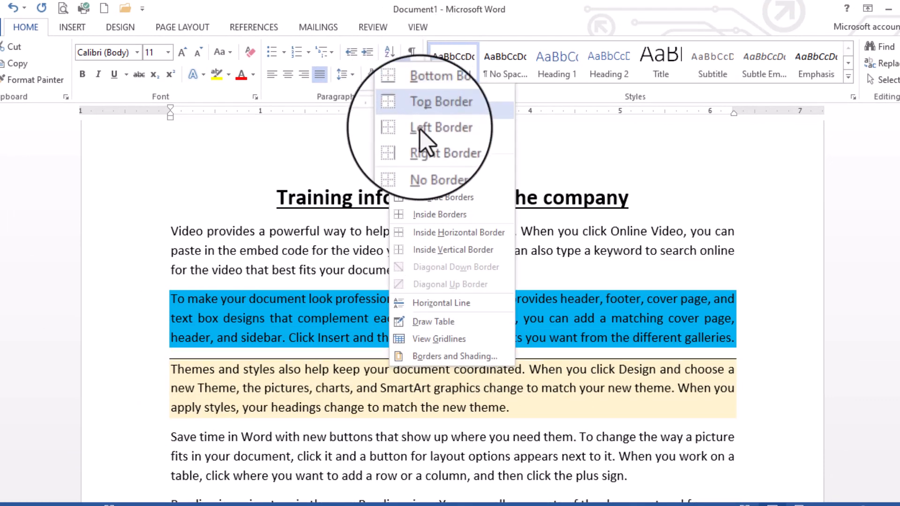
click(421, 200)
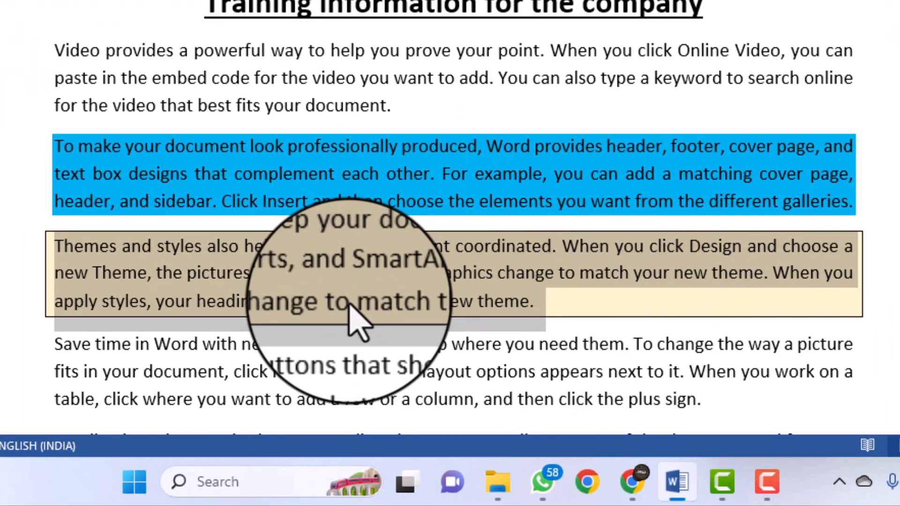
click(351, 304)
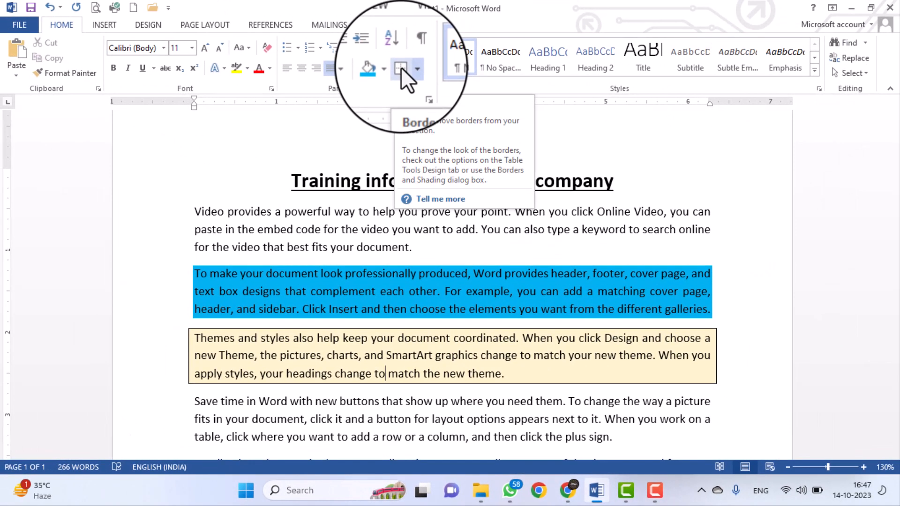
- Toggle the outside border off and on with only the cursor in the gold-shaded paragraph, finishing with it off
click(401, 67)
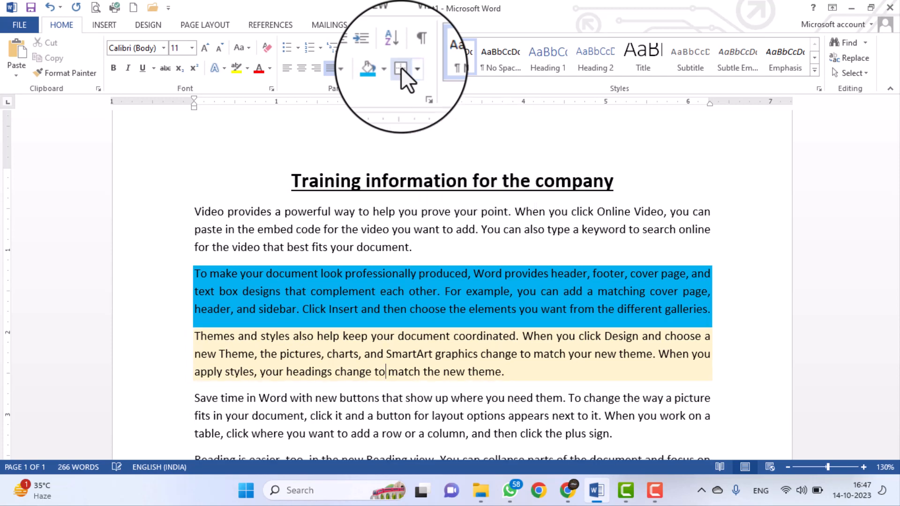
click(401, 66)
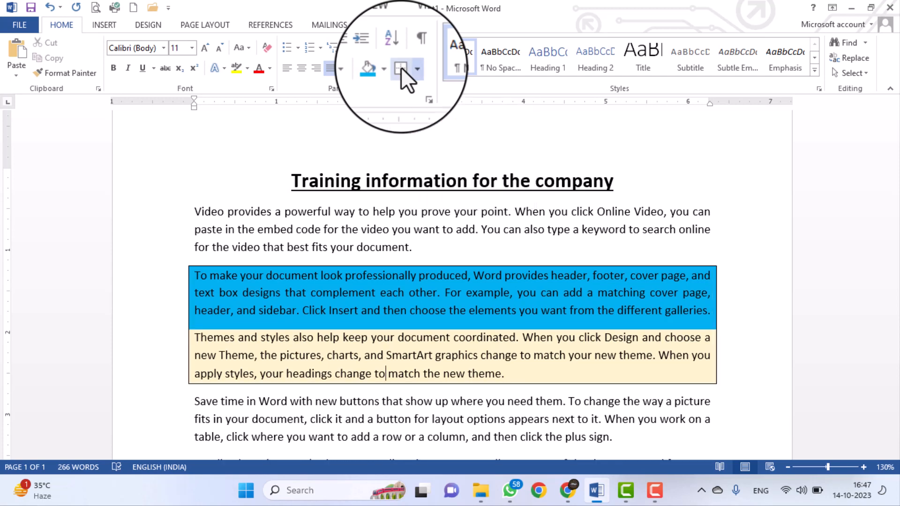
click(400, 66)
click(402, 67)
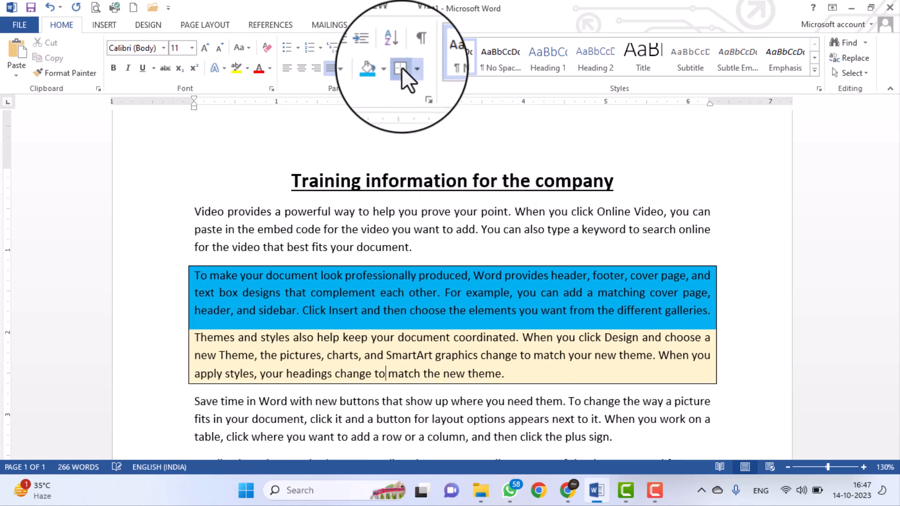
click(401, 67)
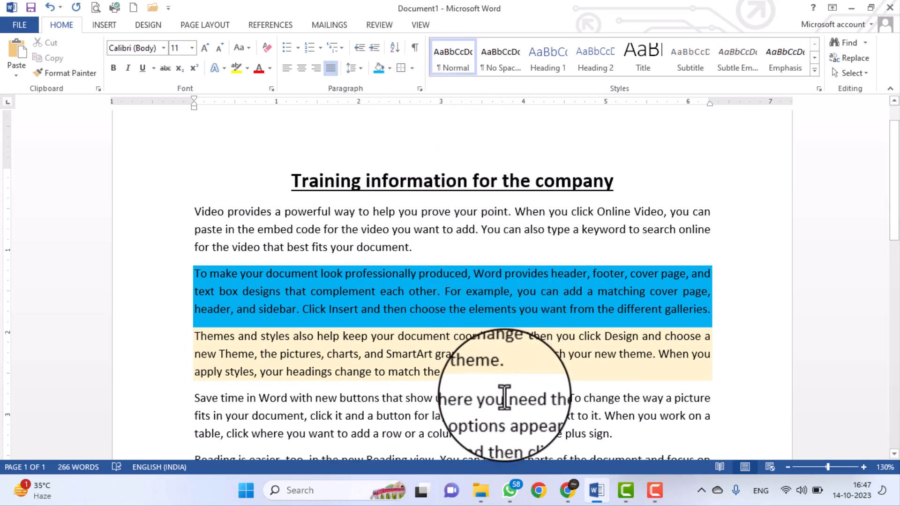
- Select the whole gold-shaded paragraph and reapply the outside border around it alone
drag(506, 371, 187, 337)
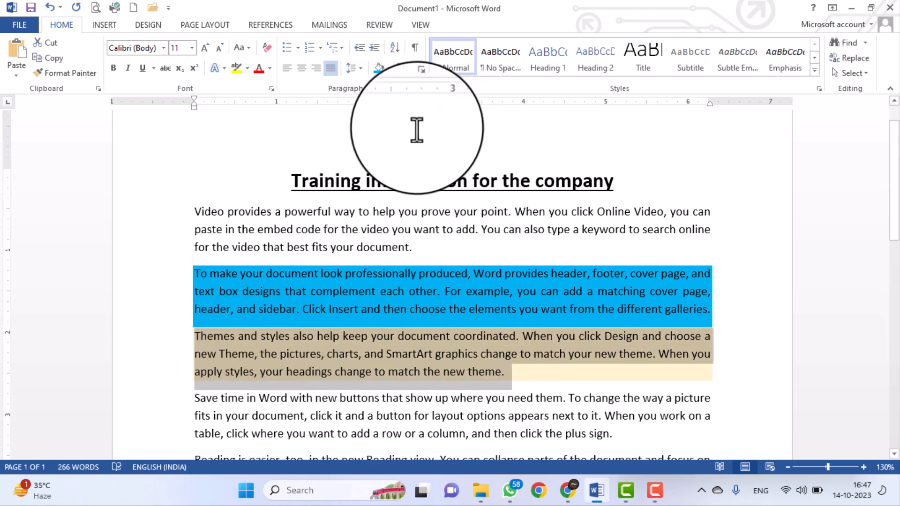
click(401, 69)
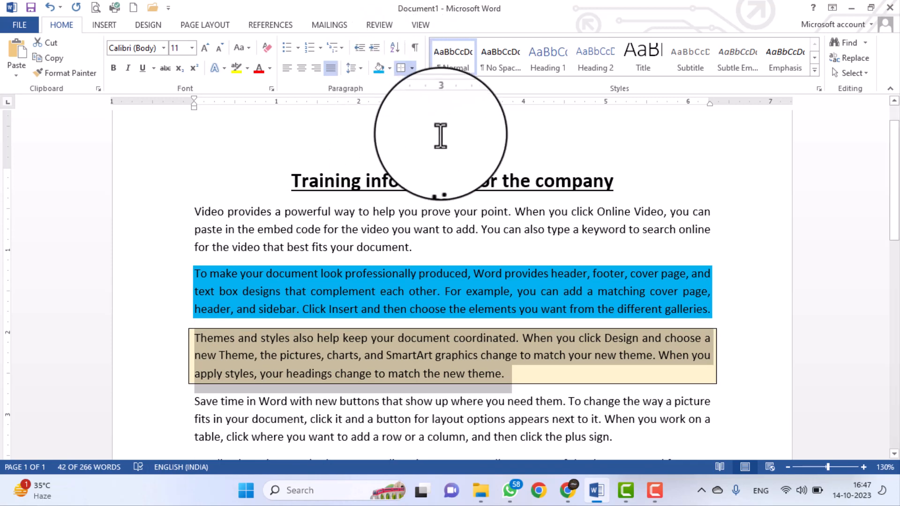
click(375, 216)
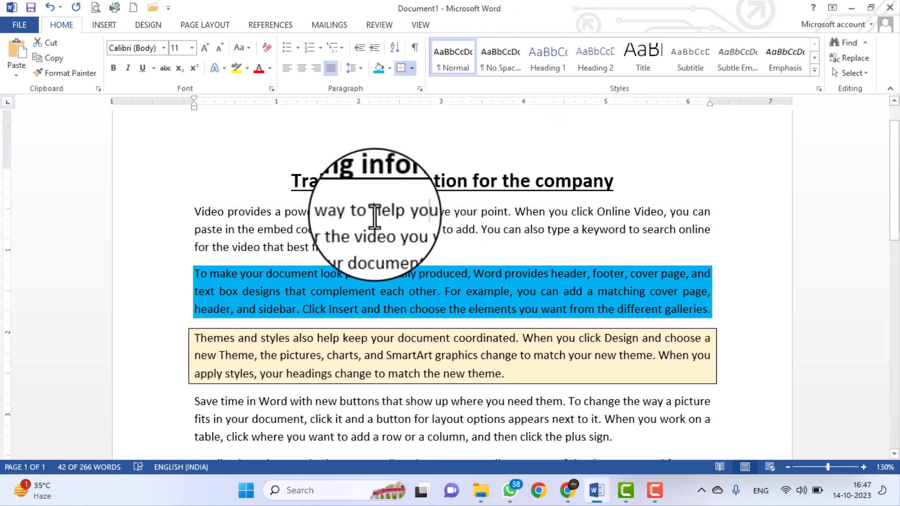
- Apply the Title style to the heading "Training information for the company"
click(132, 188)
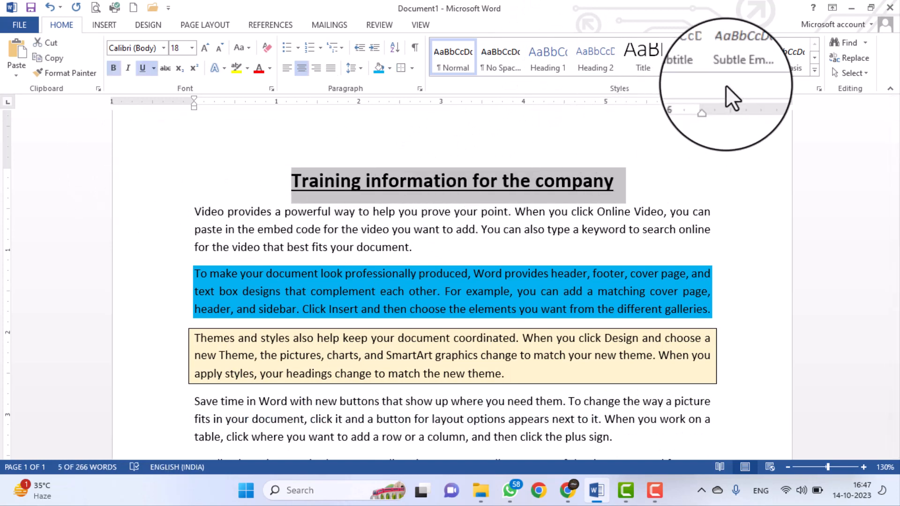
click(815, 74)
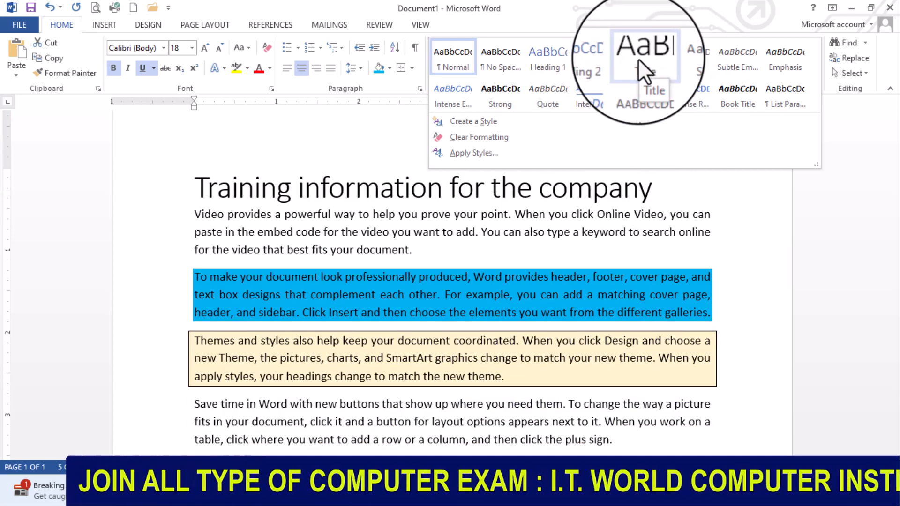
click(637, 58)
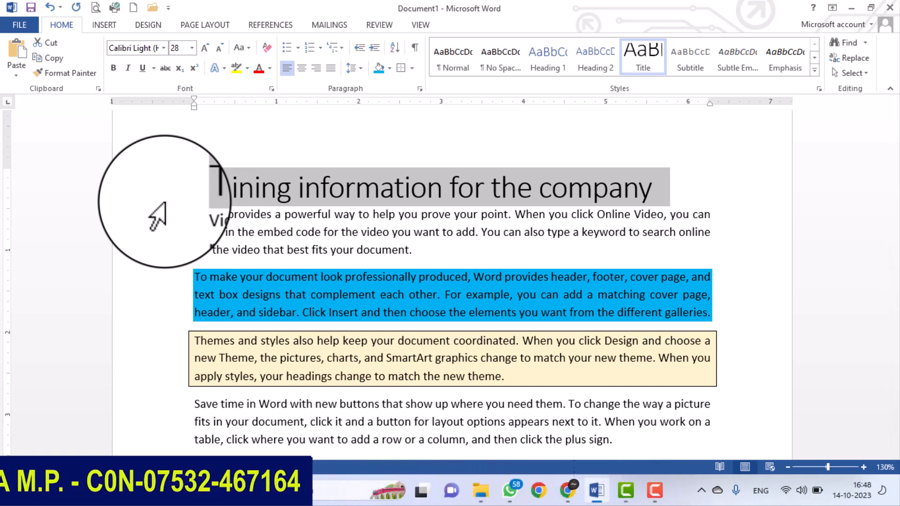
- Undo the Title style on the heading "Training information for the company" and set its font colour to dark blue
click(49, 12)
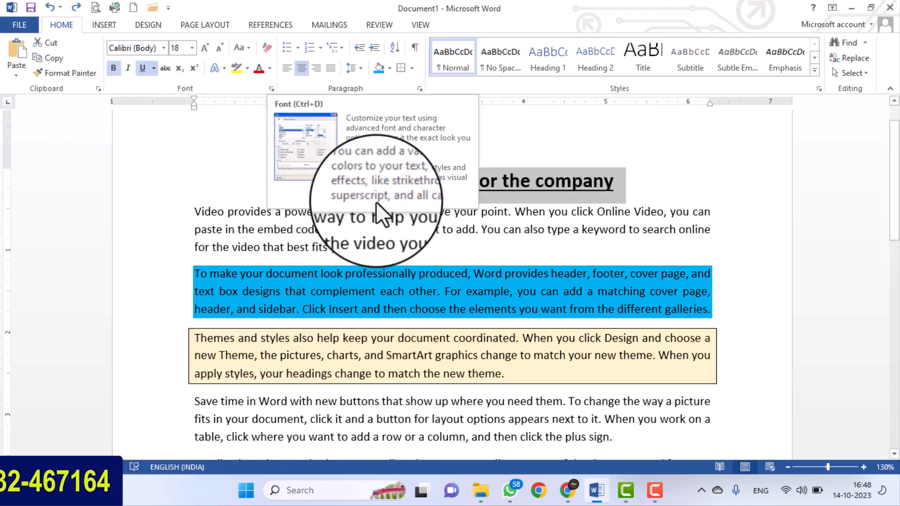
drag(231, 181, 560, 180)
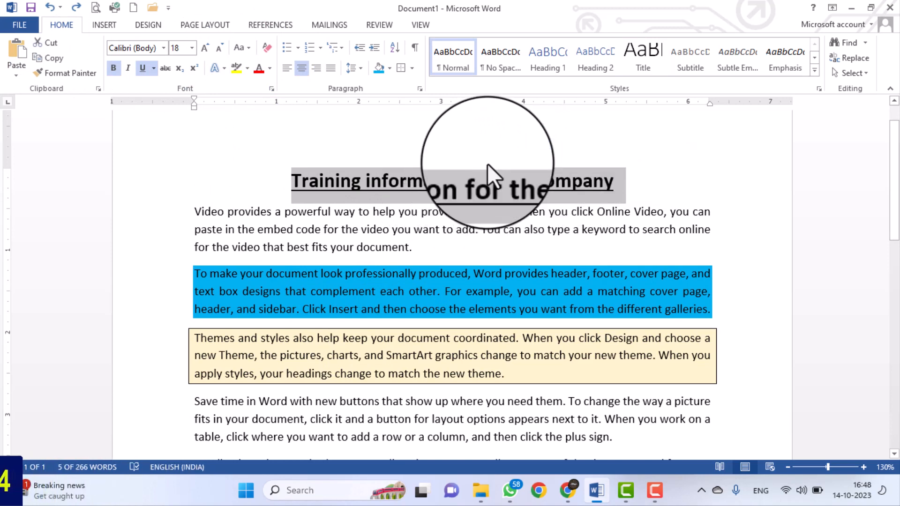
click(270, 68)
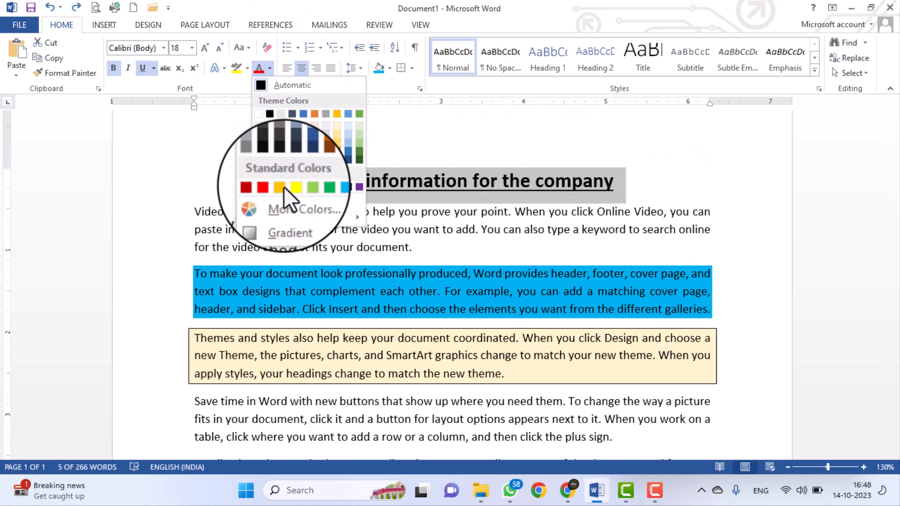
click(348, 186)
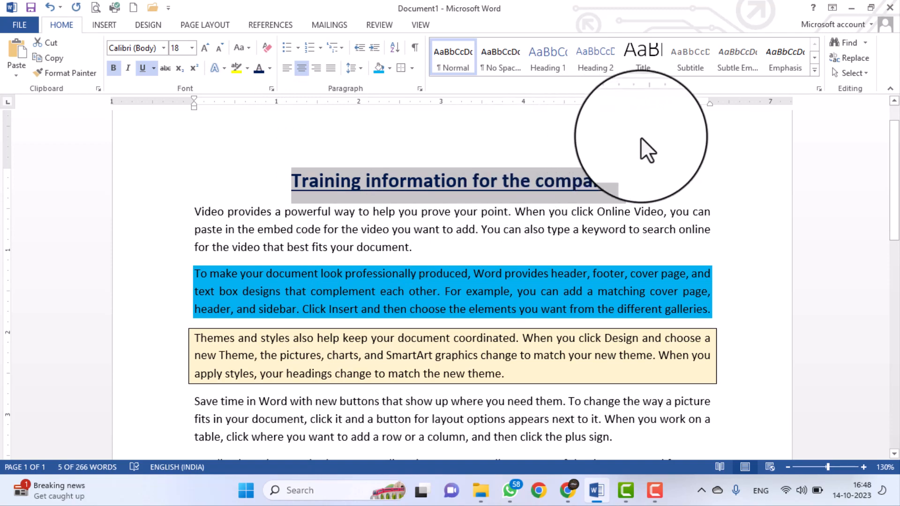
- Create a new paragraph style named "my style" from the selected heading's formatting
click(814, 71)
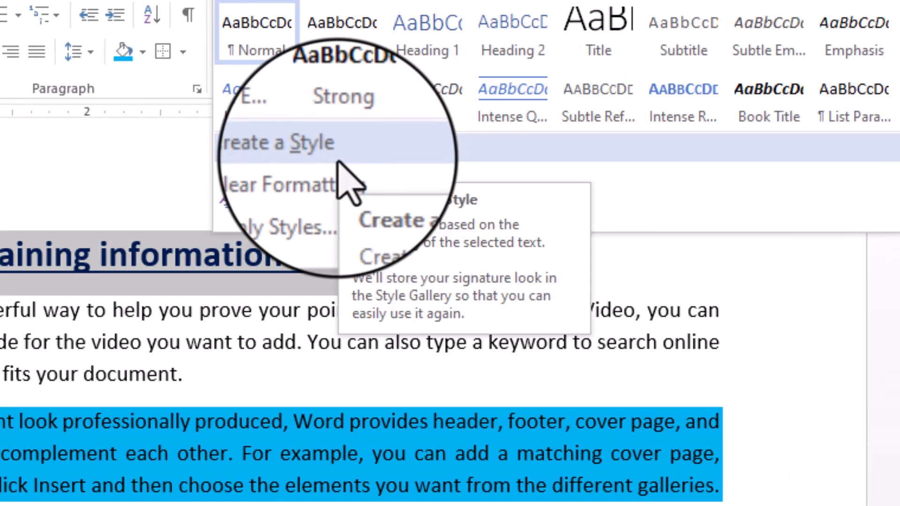
click(338, 162)
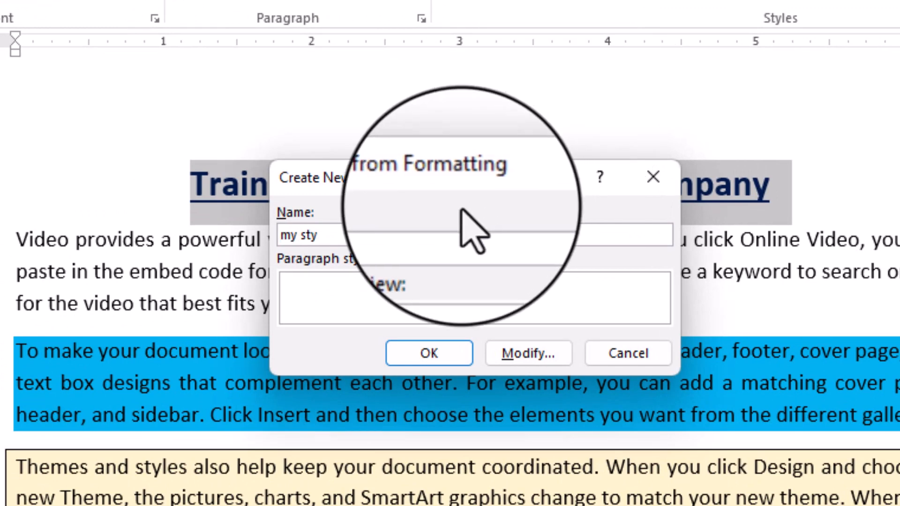
click(424, 363)
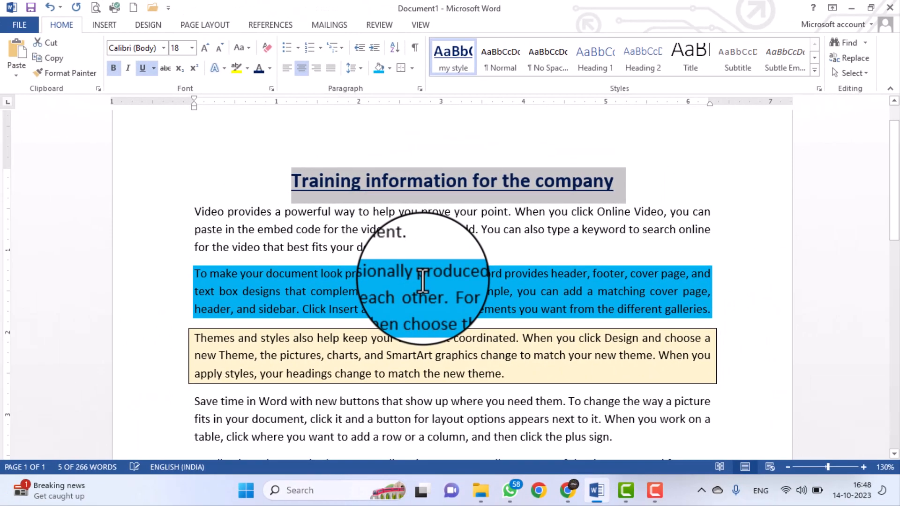
- Add the line "Training day 2 for employee" below the numbered list at the end of the document
scroll(423, 281, down, 10)
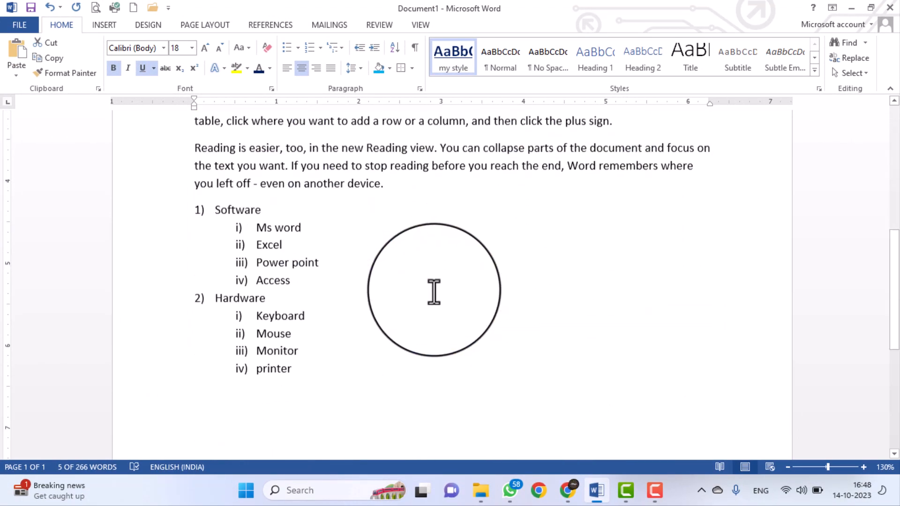
click(389, 237)
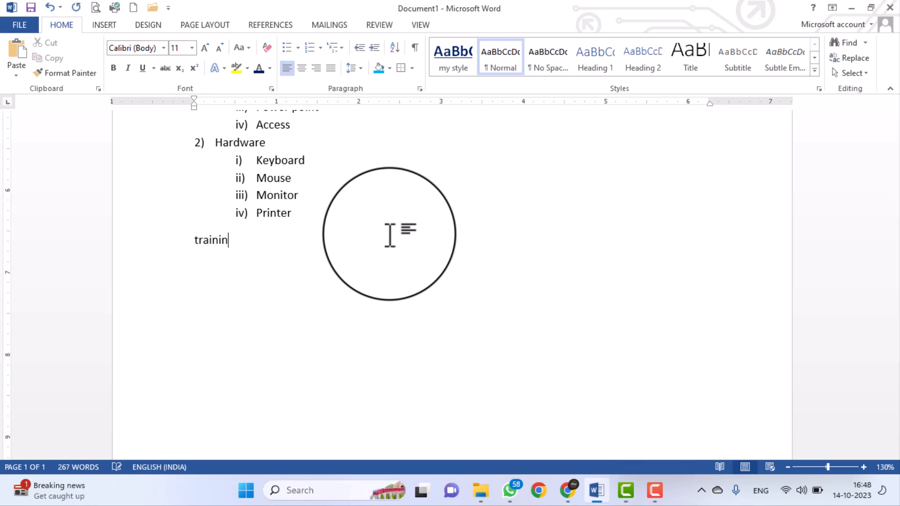
text(da)
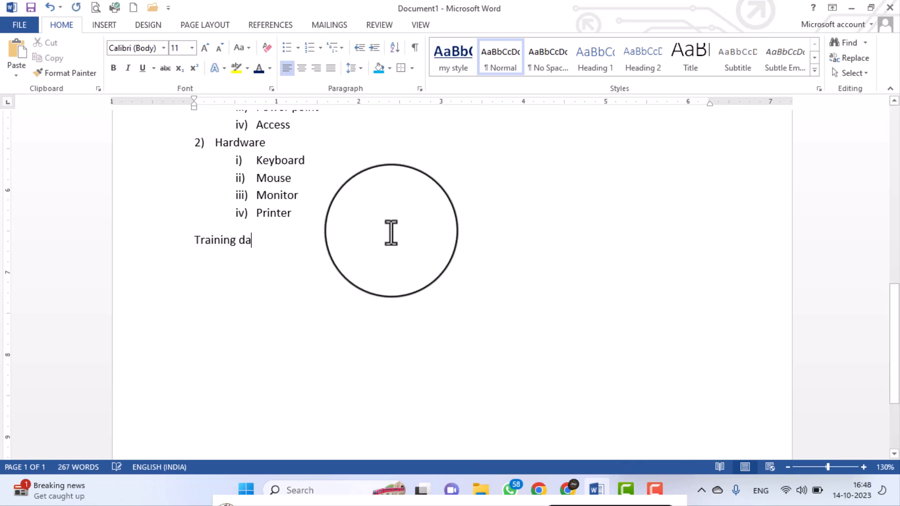
text(y 2 for )
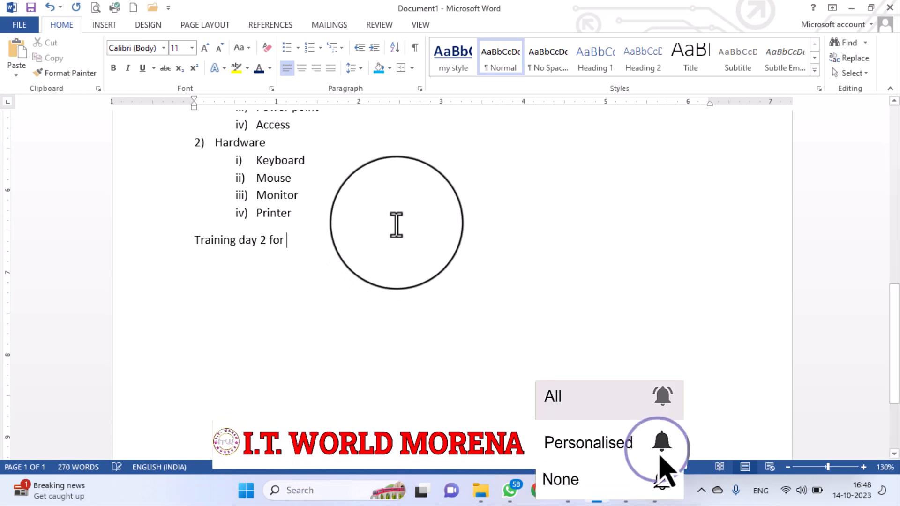
text(employee)
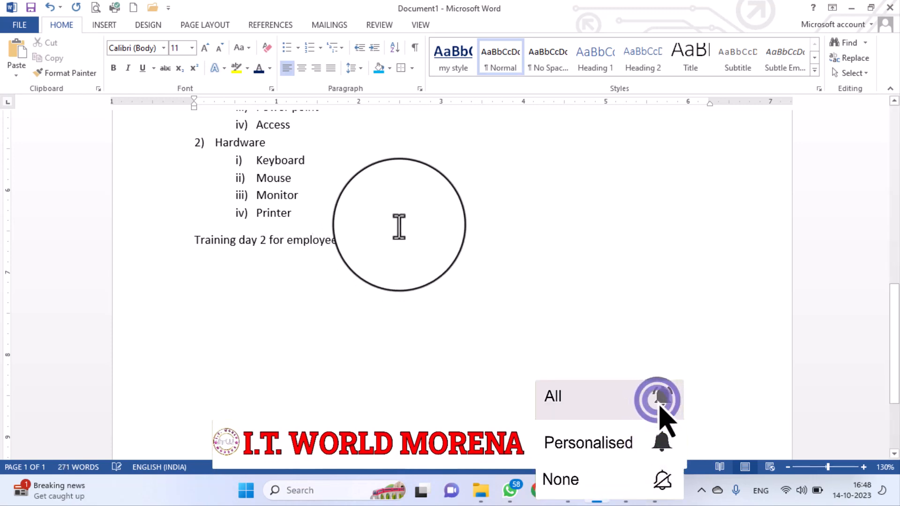
- Apply the custom style "my style" to the line "Training day 2 for employee"
click(113, 241)
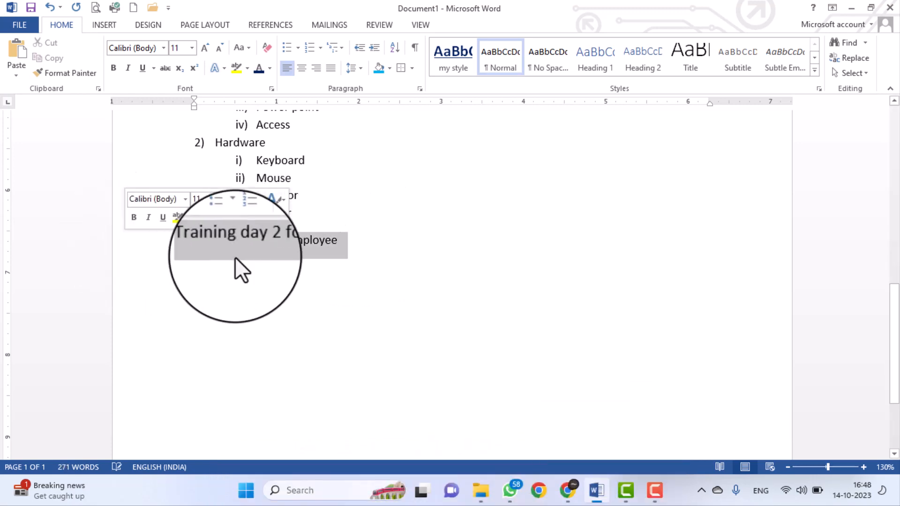
click(467, 65)
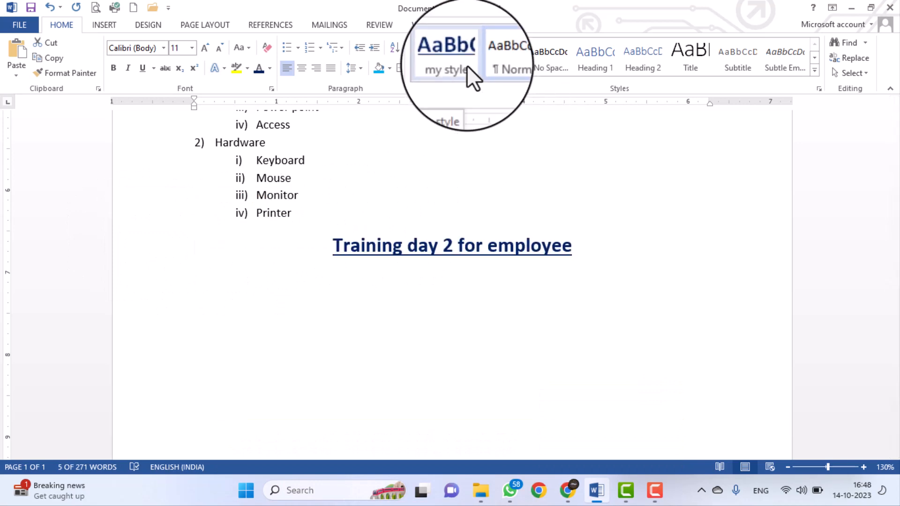
click(466, 66)
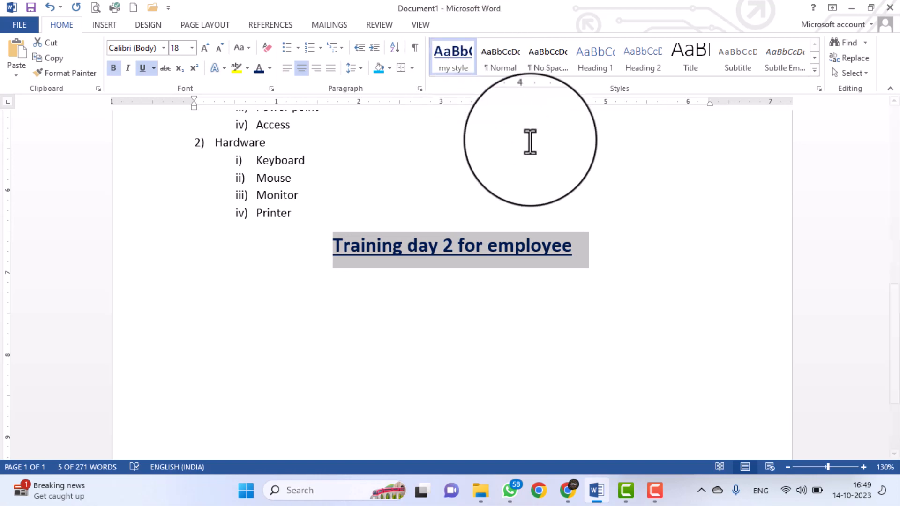
- Remove the custom style "my style" from the style gallery
click(815, 73)
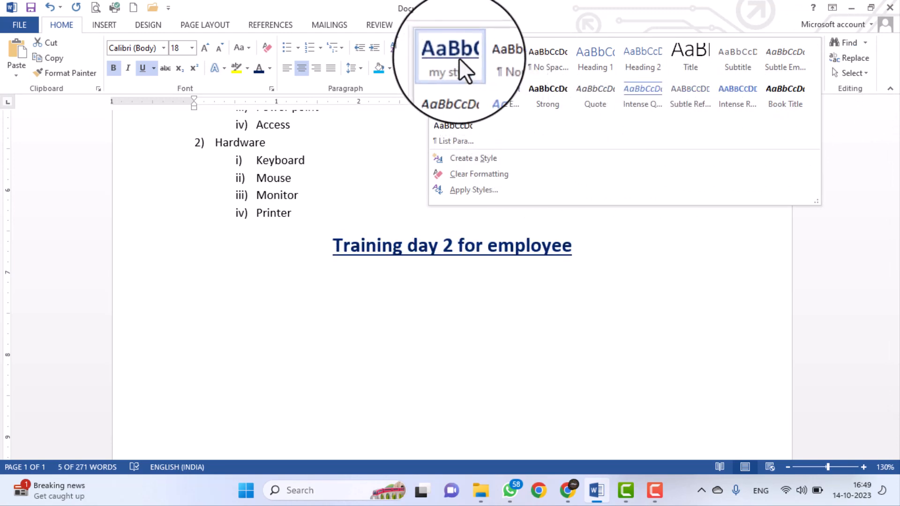
right_click(459, 58)
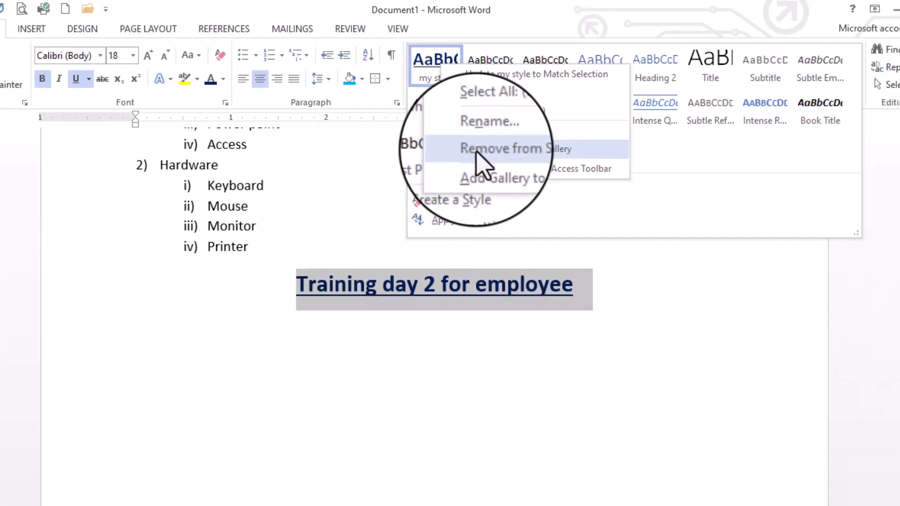
click(421, 245)
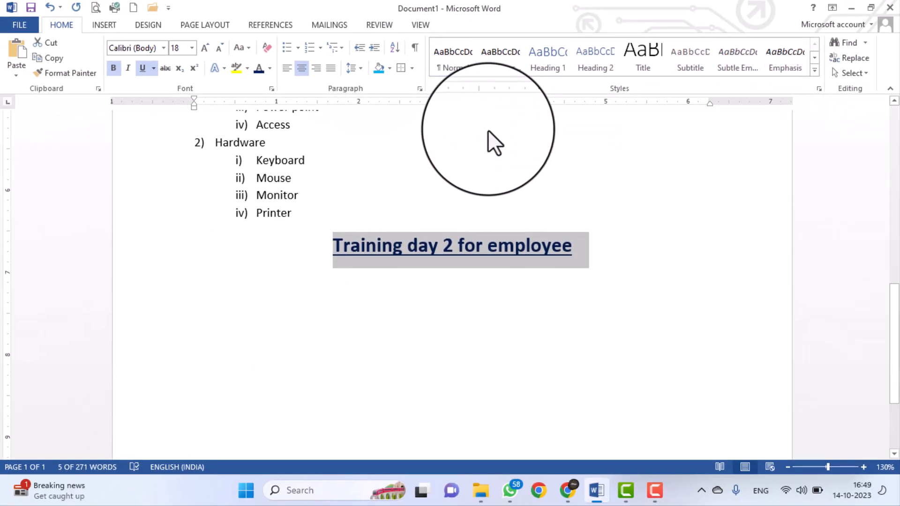
- Search the document for the word "add"
scroll(516, 184, up, 6)
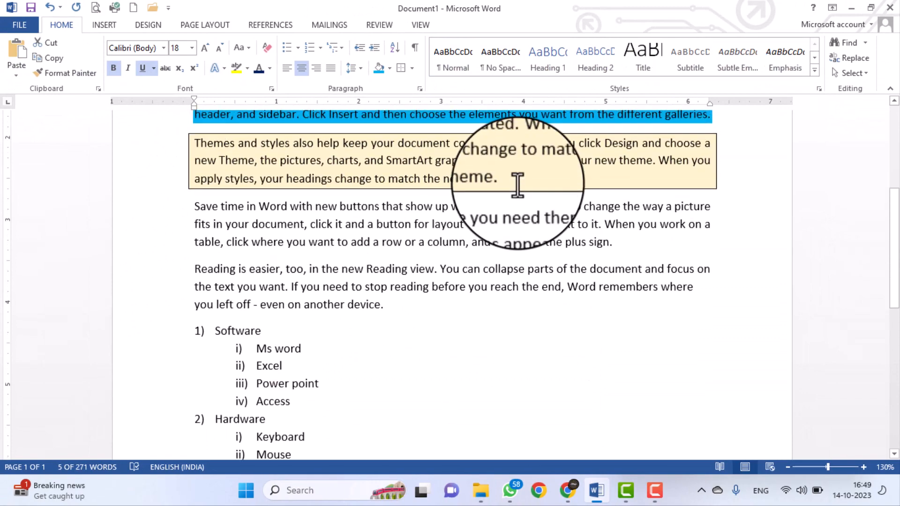
scroll(517, 185, up, 5)
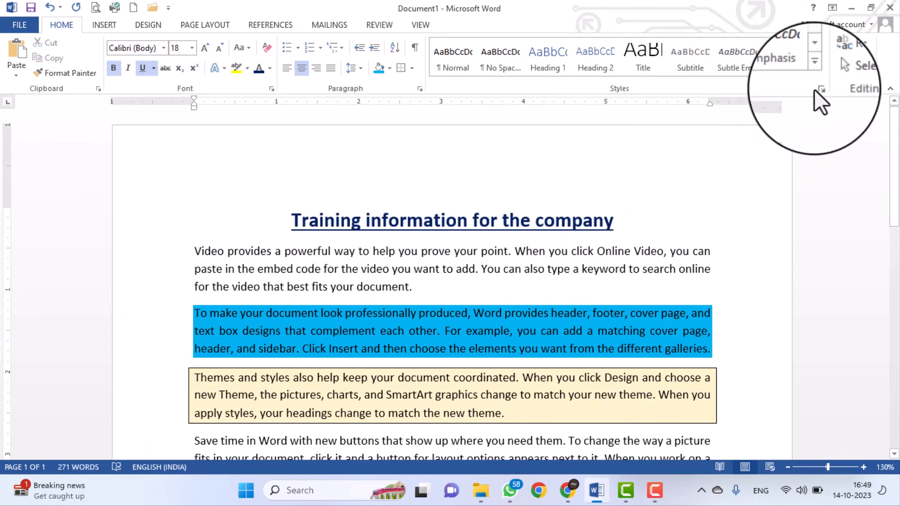
click(837, 43)
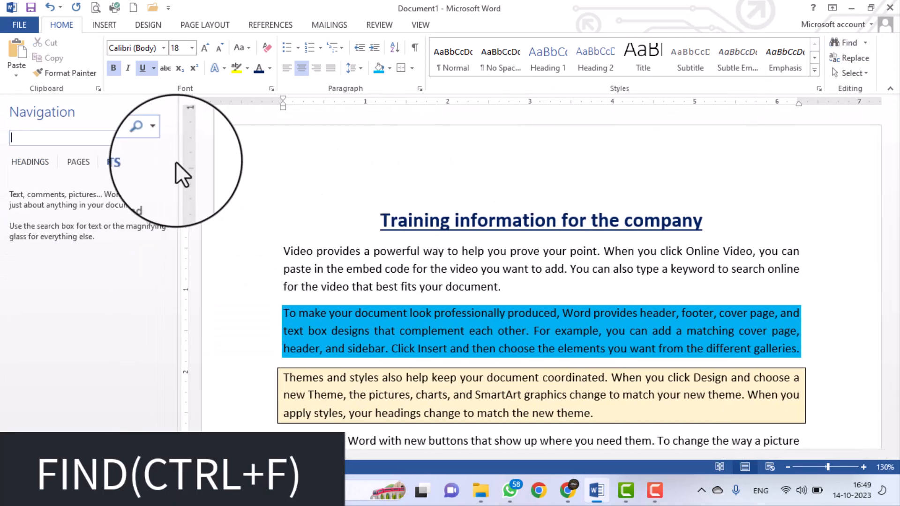
text(add)
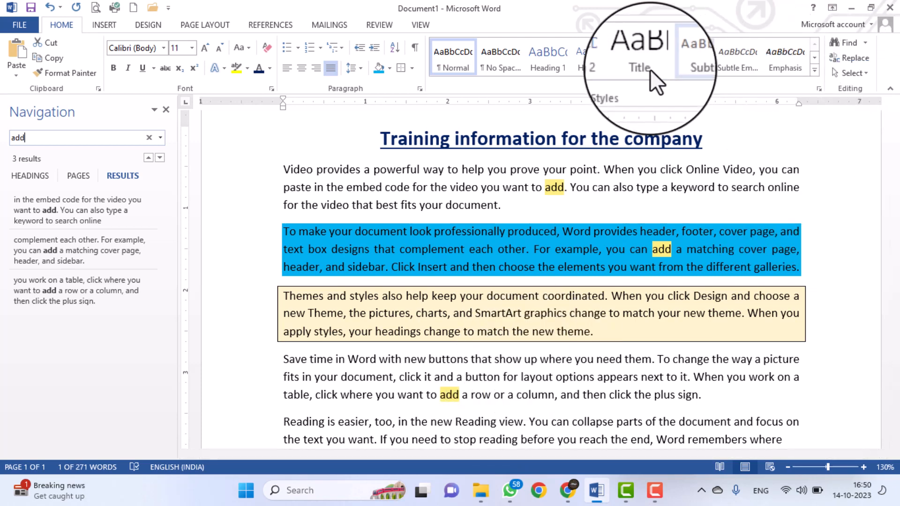
- Set up a replacement of "add" with "additional" and replace only the first occurrence, in the first body paragraph
click(856, 64)
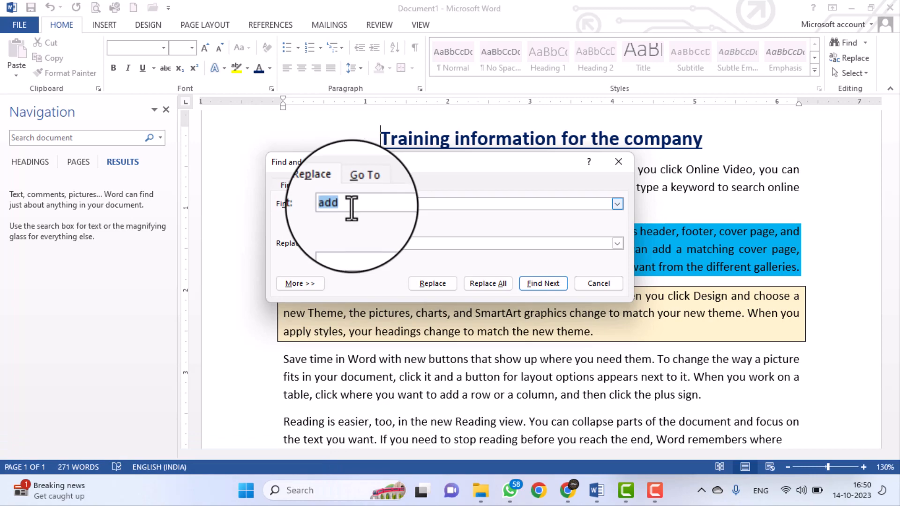
click(351, 246)
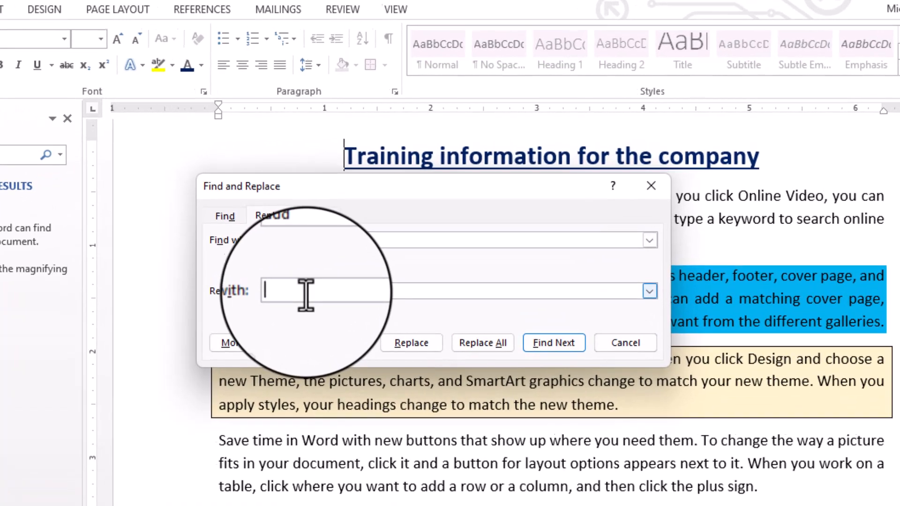
text(additional)
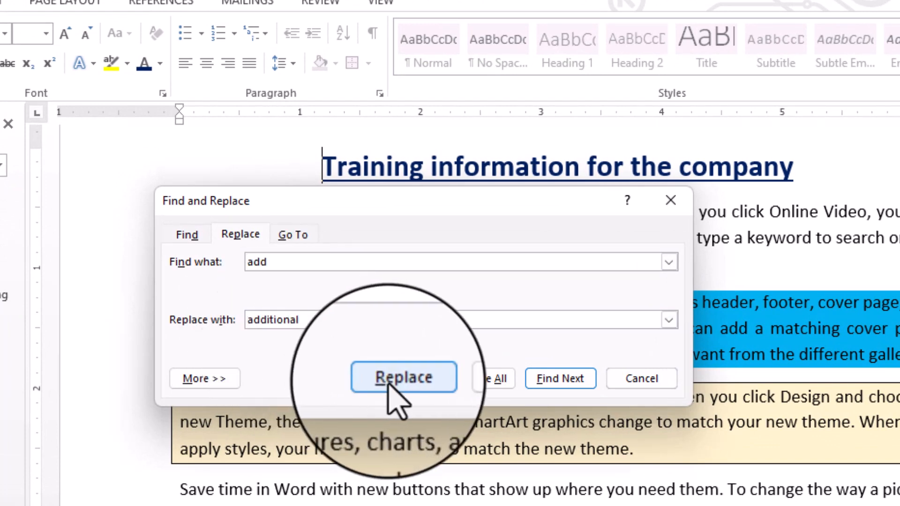
click(561, 389)
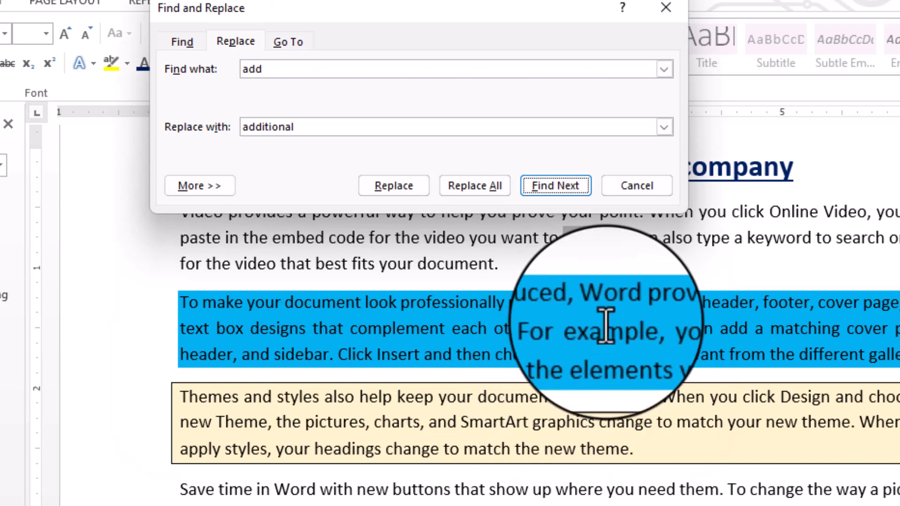
click(395, 188)
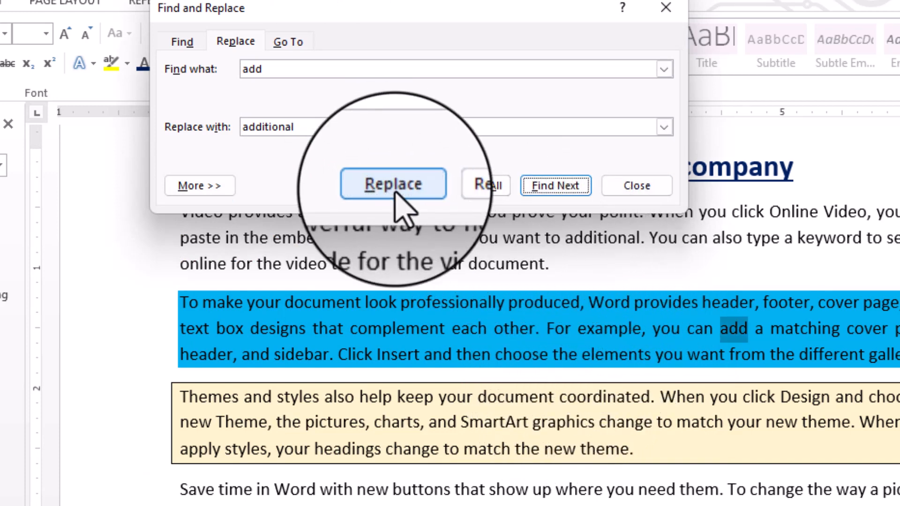
- Replace all occurrences of "add" with "additional" throughout the document and close Find and Replace
click(474, 187)
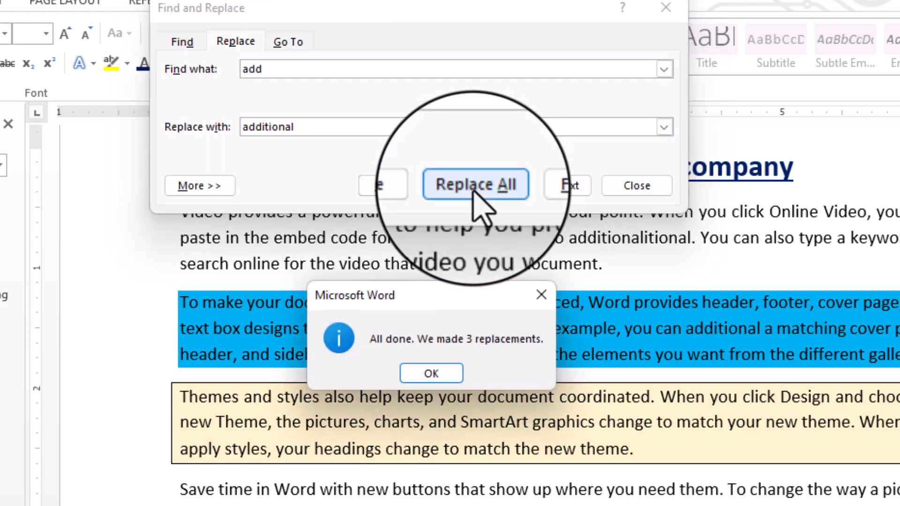
click(431, 381)
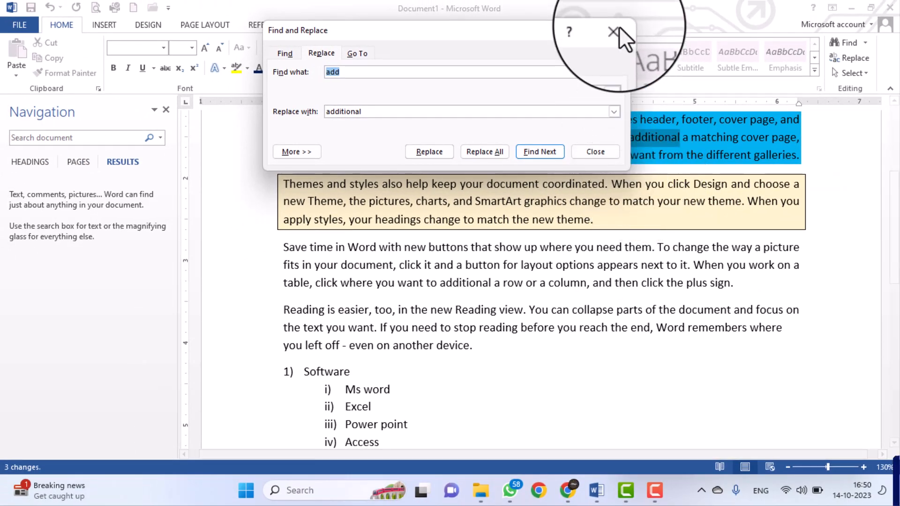
click(624, 26)
- Select the entire contents of the document
scroll(633, 143, up, 3)
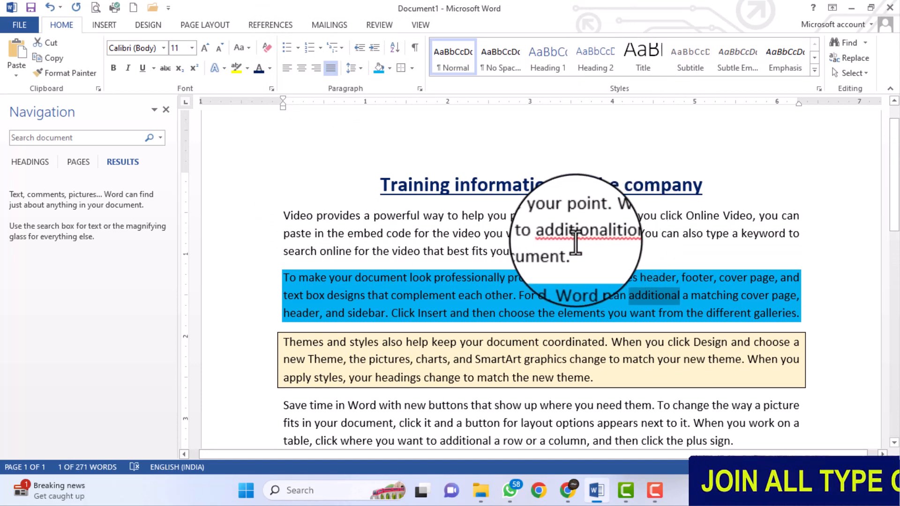
click(862, 70)
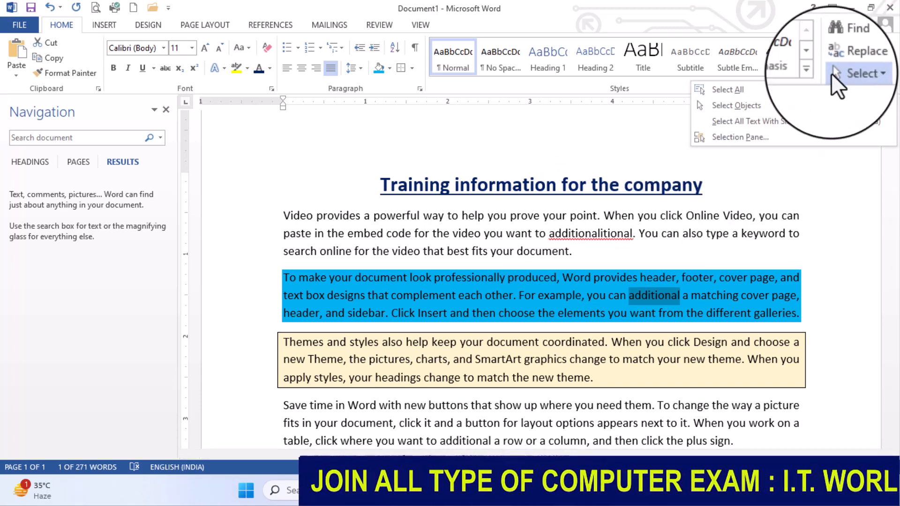
click(789, 89)
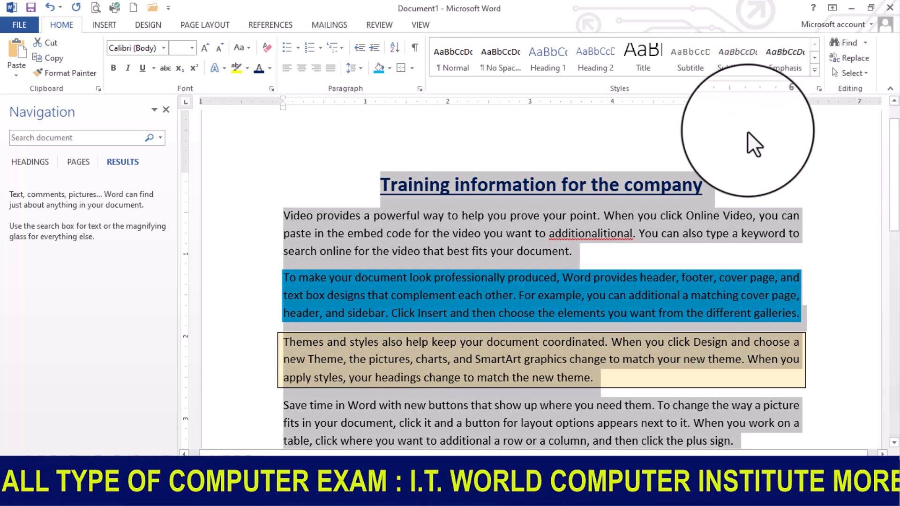
- Clear the full selection, place the cursor in the first body paragraph and select all text with similar formatting
click(692, 210)
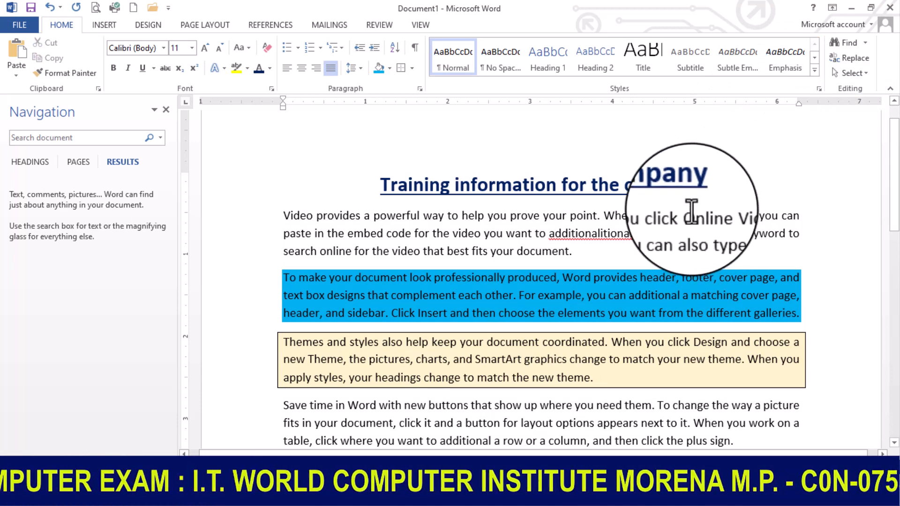
click(853, 74)
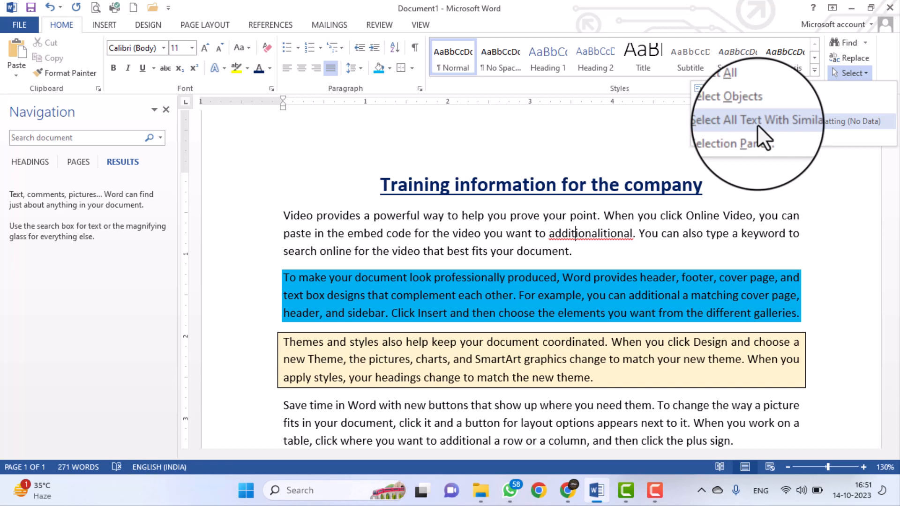
click(758, 123)
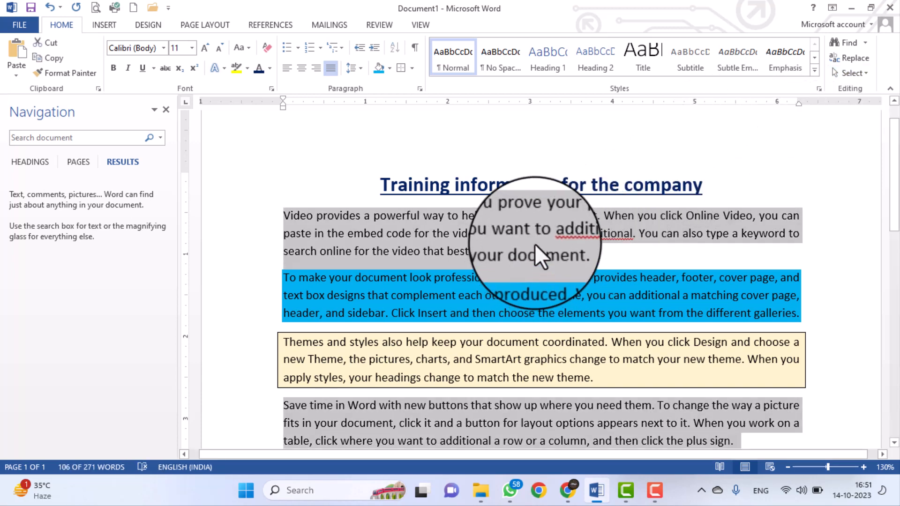
- Review the Select command's options, then clear the selection of similarly formatted text in the document
scroll(538, 258, down, 2)
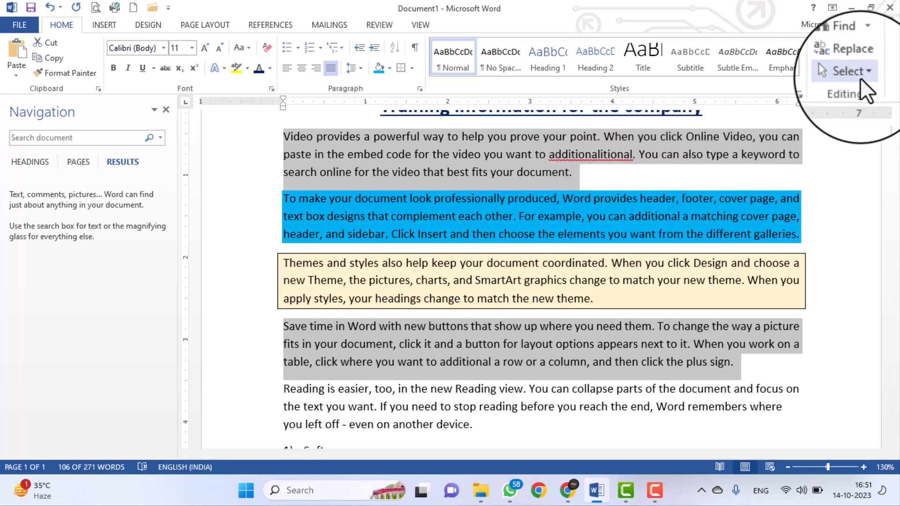
click(854, 73)
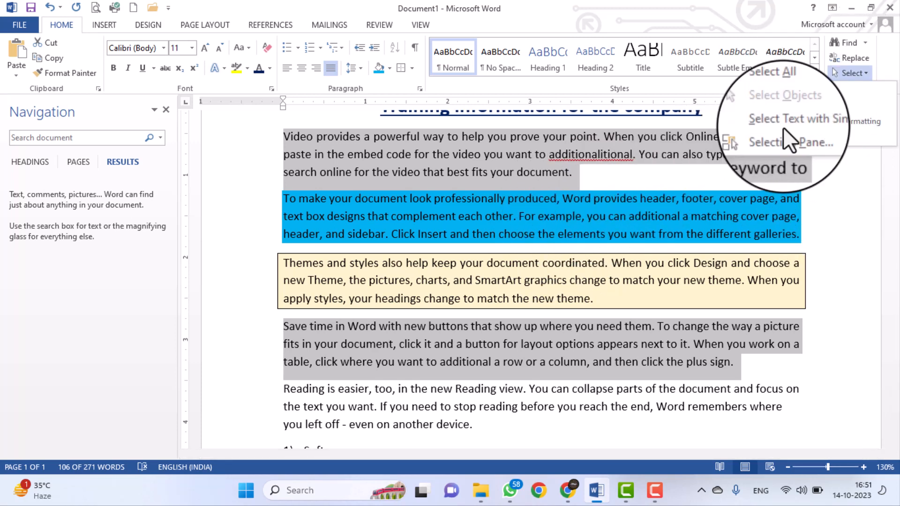
click(630, 215)
click(590, 173)
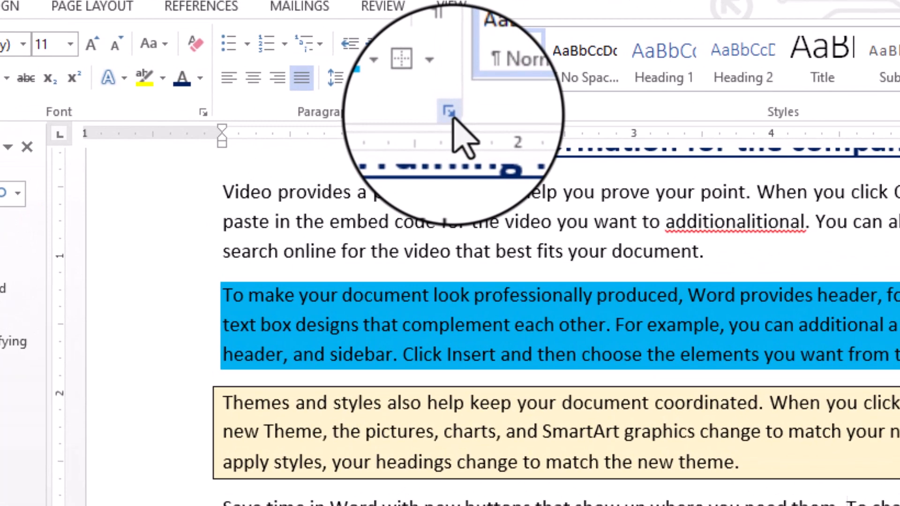
- Examine the alignment, outline level, indentation and spacing options in the paragraph settings, and leave them without applying changes
click(448, 111)
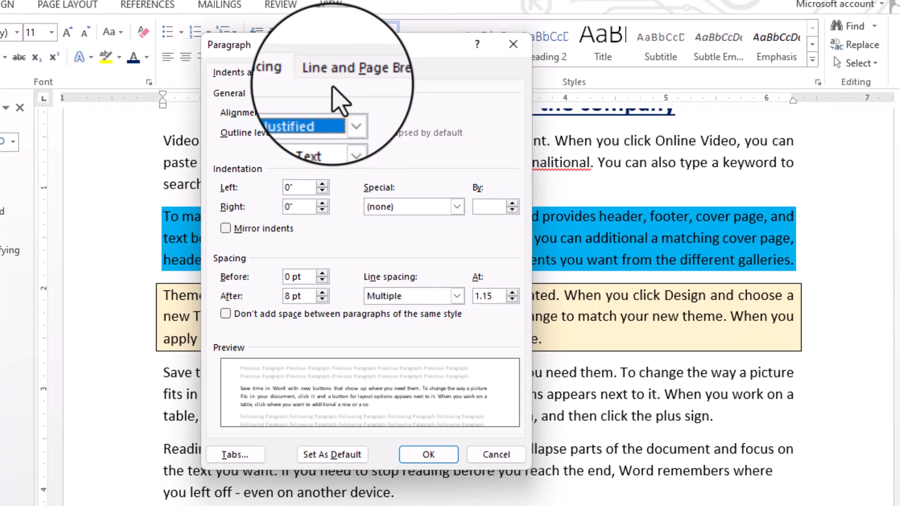
click(306, 116)
click(305, 116)
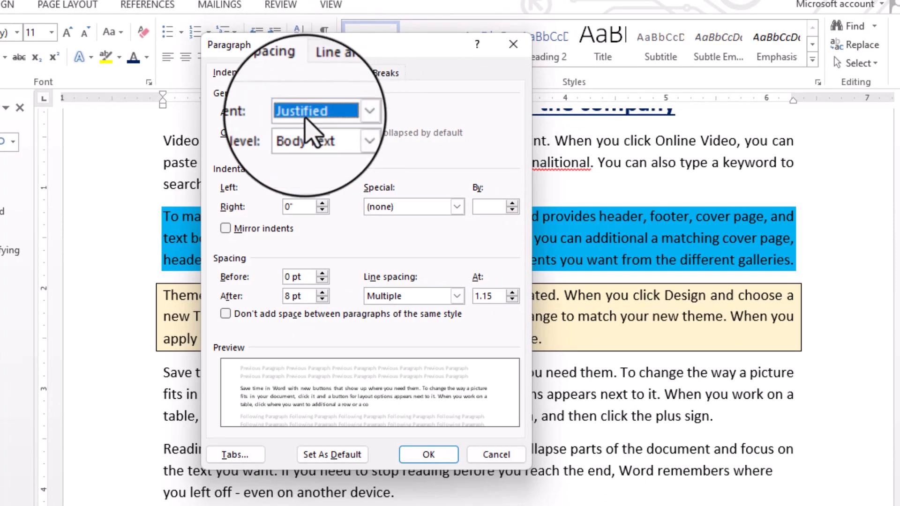
click(307, 134)
click(309, 143)
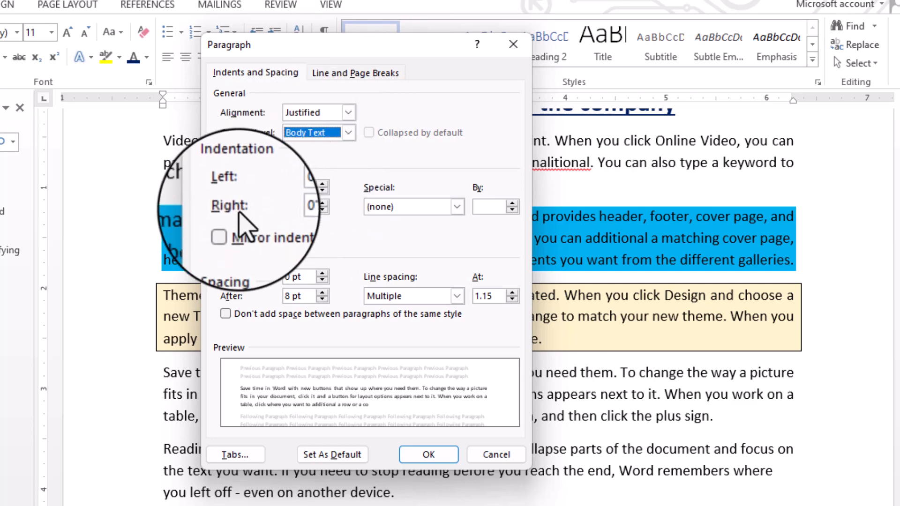
click(496, 455)
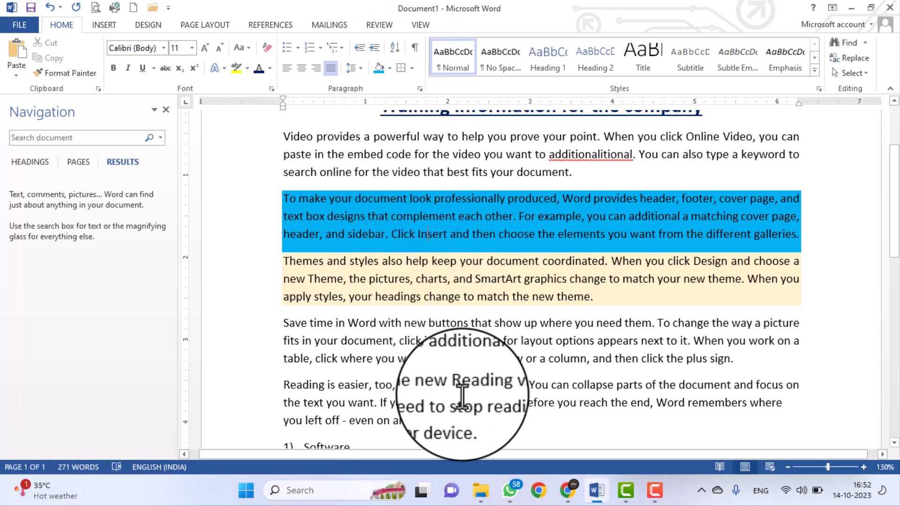
- Close the Navigation pane with the five body paragraphs selected and enlarge the document view to 160%
drag(457, 416, 226, 184)
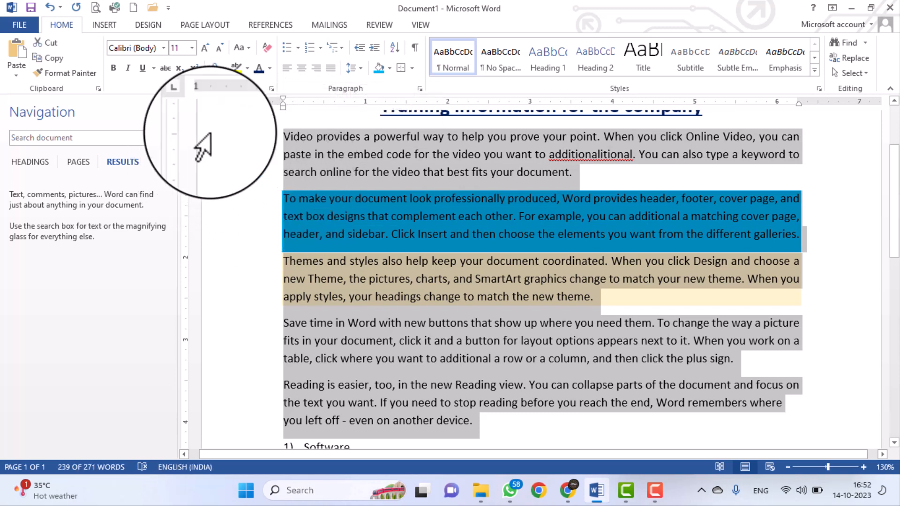
click(162, 114)
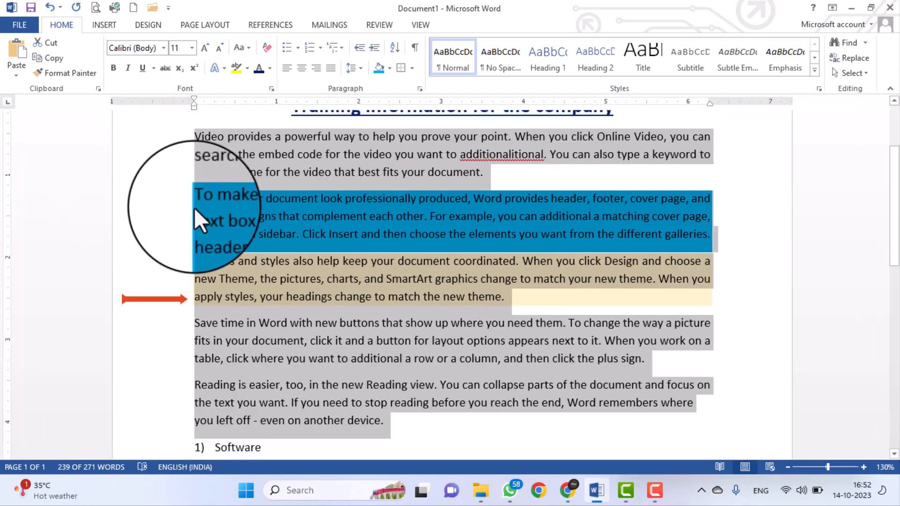
scroll(138, 218, up, 3)
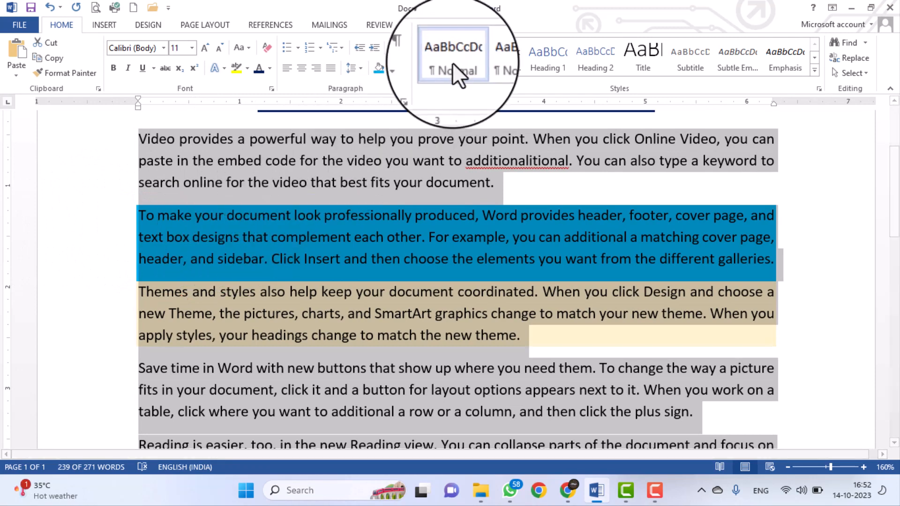
- Set the left indentation of the selected body paragraphs to 0.6" in the paragraph settings
click(418, 89)
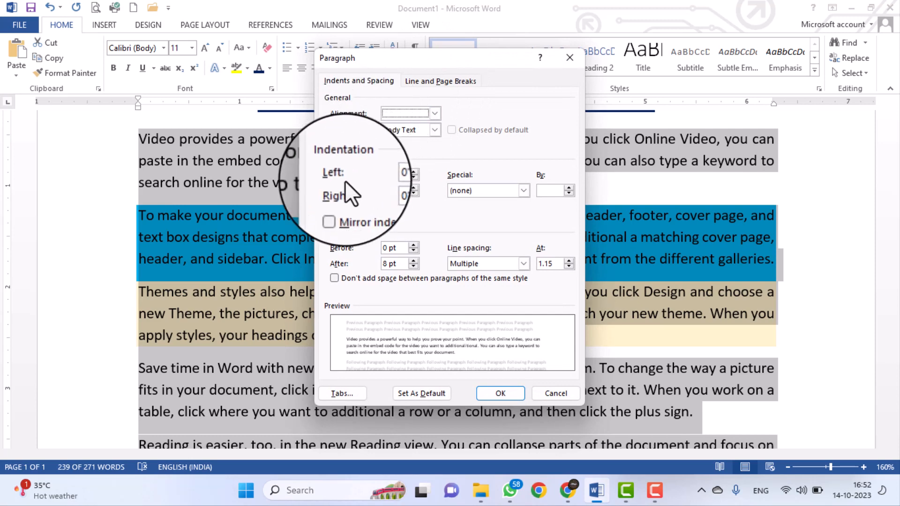
click(414, 172)
click(414, 171)
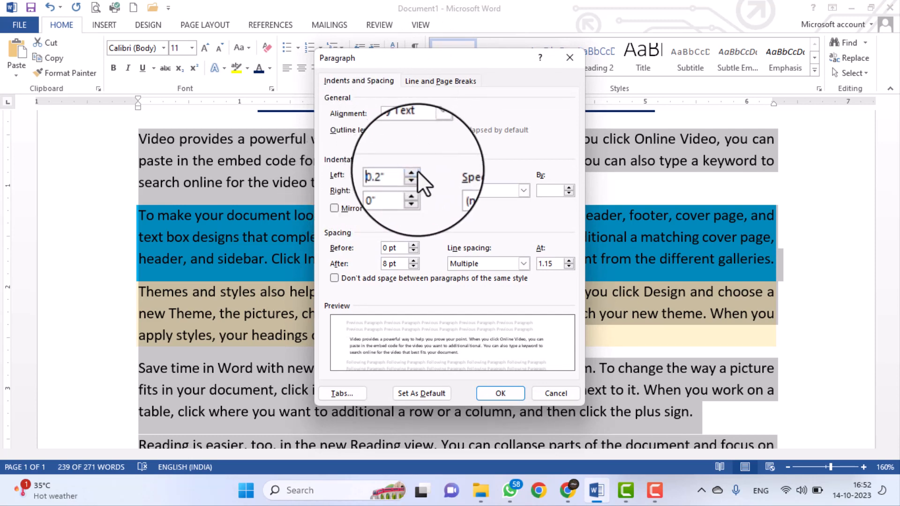
click(413, 171)
click(413, 172)
click(413, 171)
click(413, 171)
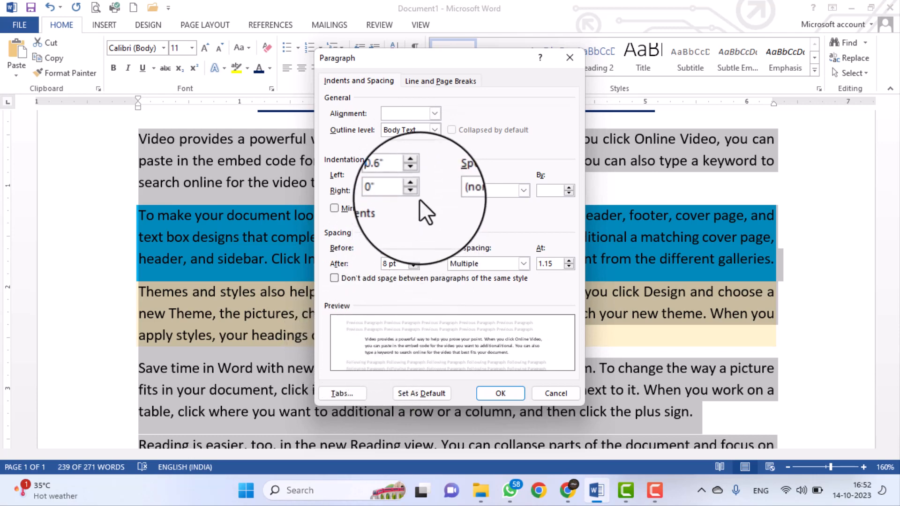
- Set the right indentation of the selected paragraphs to 0.6" and apply the paragraph settings
click(412, 187)
click(412, 187)
click(412, 187)
click(412, 187)
click(412, 187)
click(412, 187)
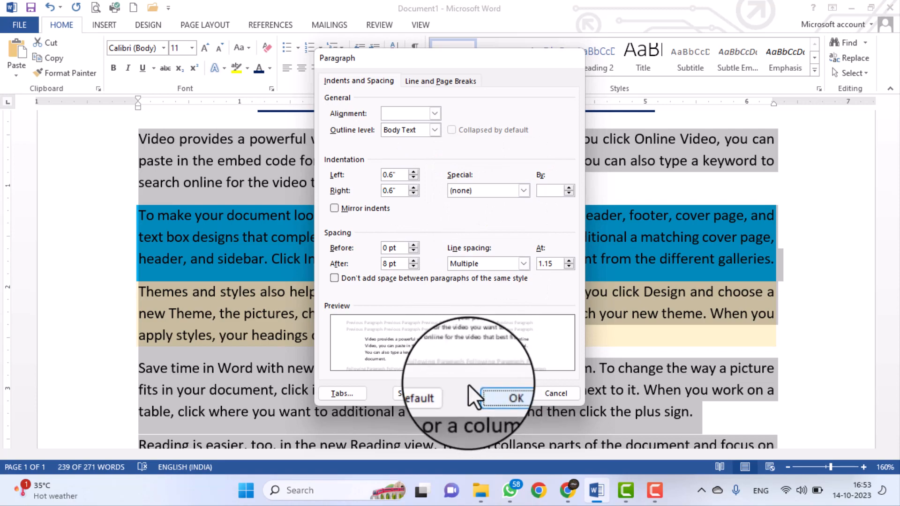
click(488, 390)
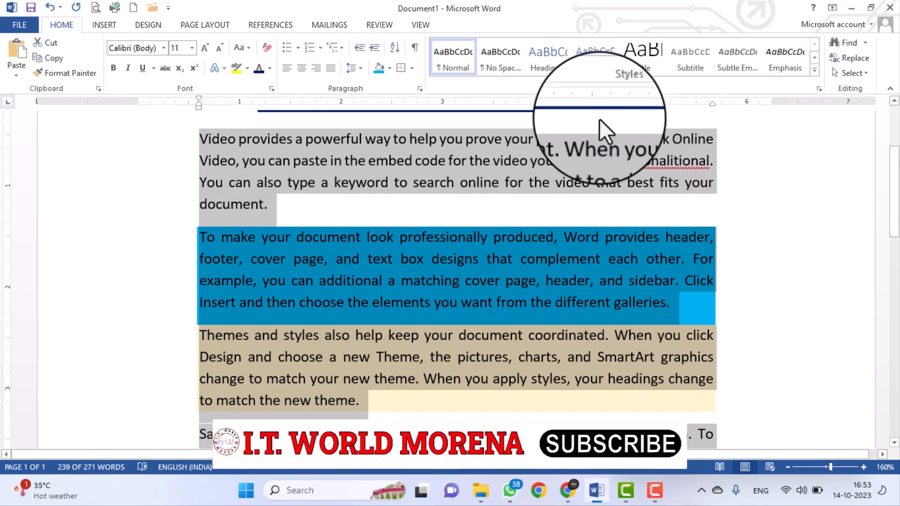
- Reopen the paragraph settings and reset the left indentation of the selected paragraphs to 0"
click(421, 88)
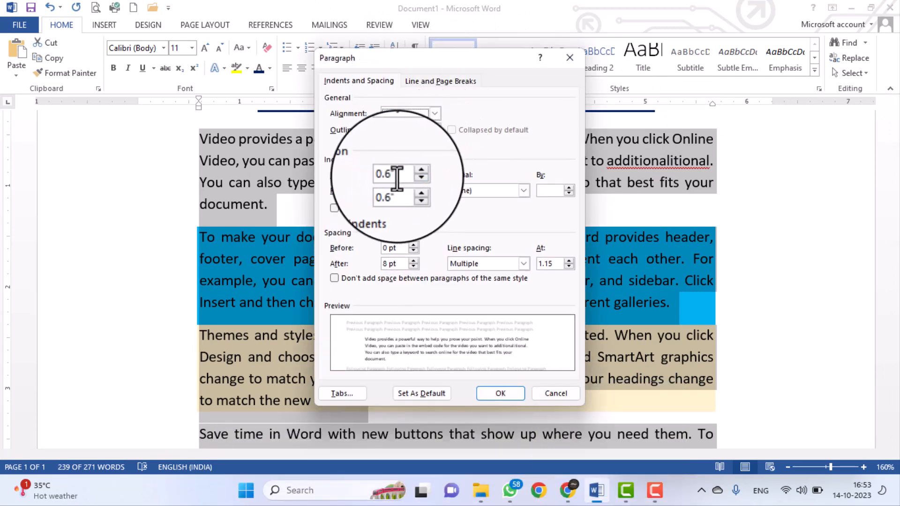
click(412, 178)
click(411, 178)
click(412, 177)
click(411, 177)
click(411, 177)
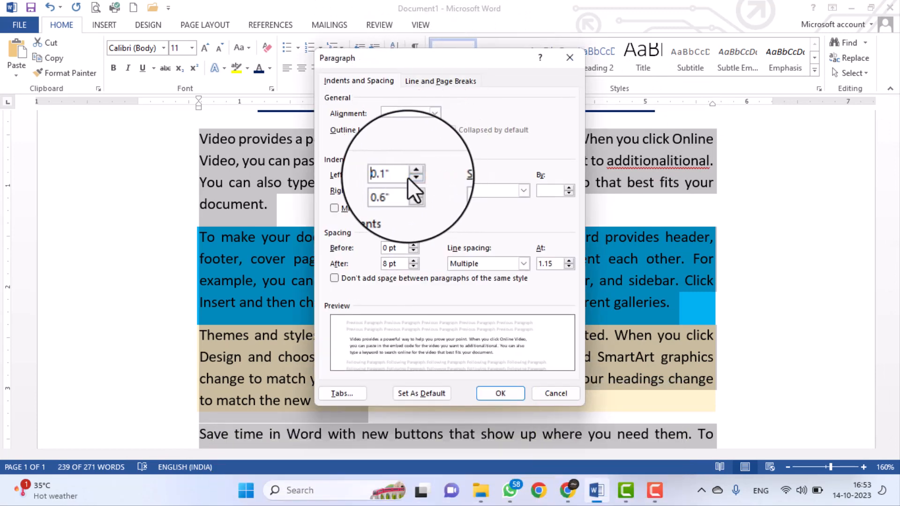
click(412, 177)
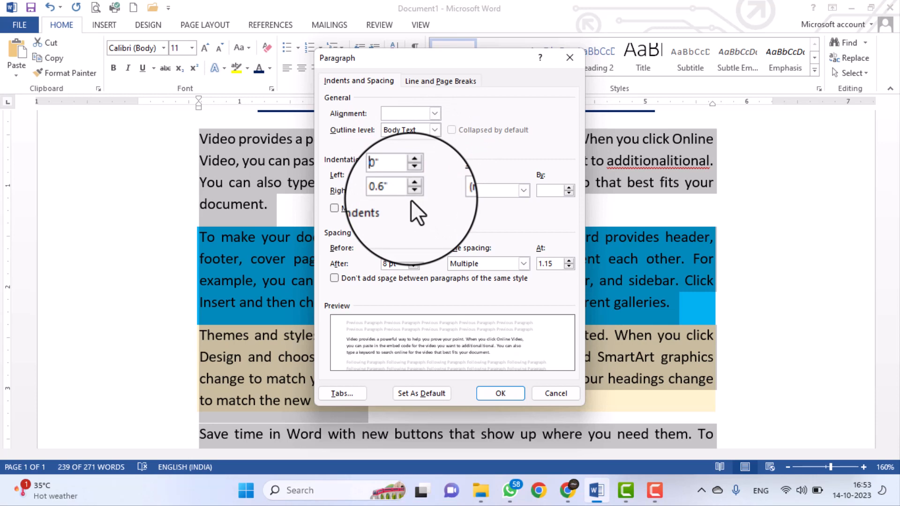
- Reset the right indentation of the selected paragraphs to 0"
click(414, 193)
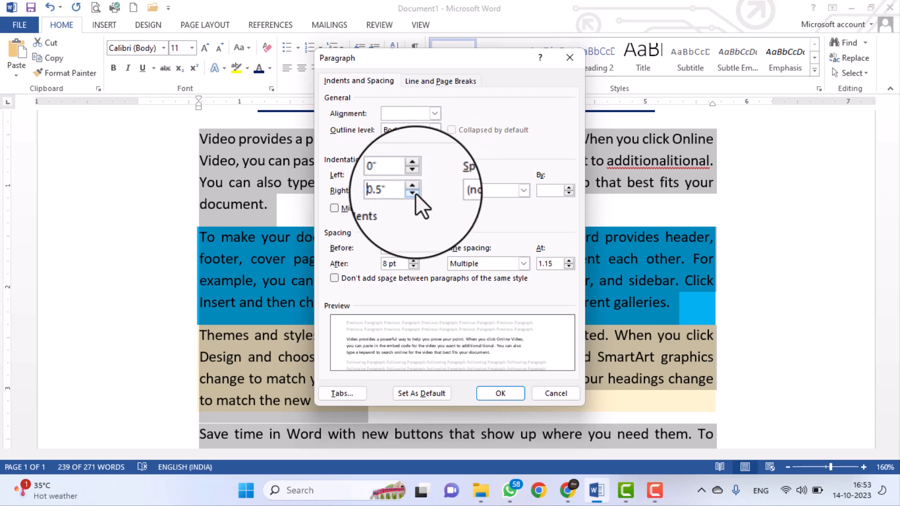
click(415, 193)
click(415, 193)
click(415, 193)
click(415, 193)
click(415, 193)
- Apply a First line special indentation of 0.5" to the selected paragraphs
click(486, 191)
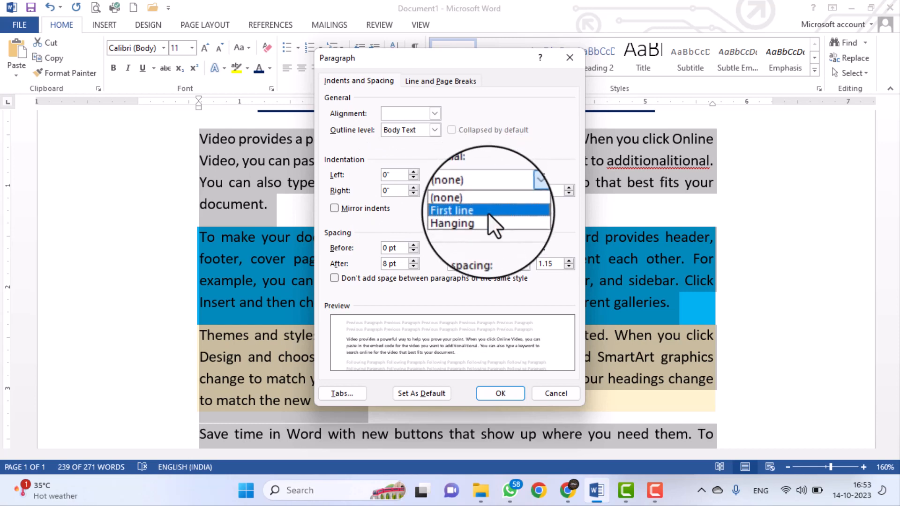
click(488, 212)
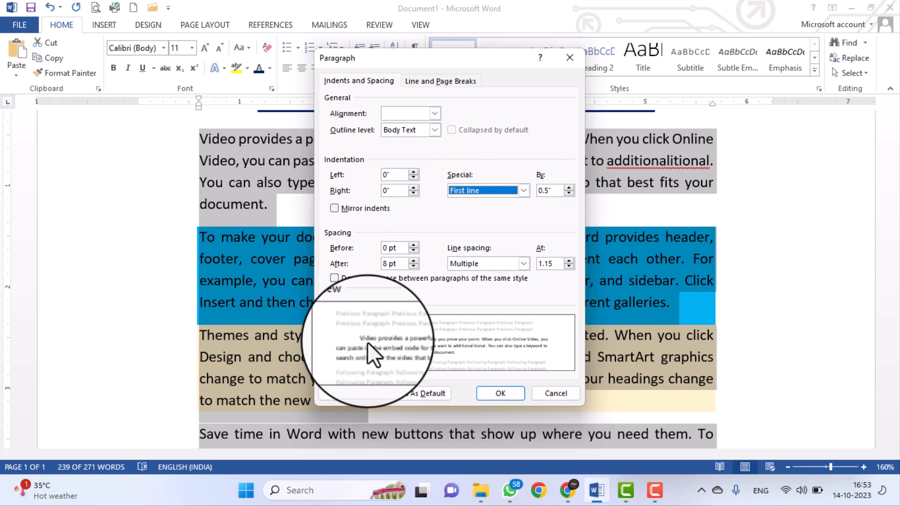
click(496, 393)
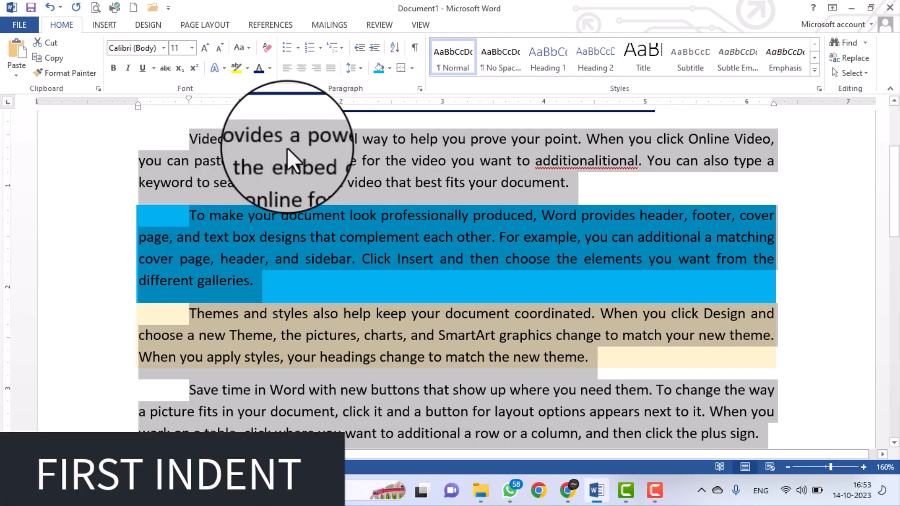
- Change the special indentation of the selected paragraphs to Hanging by 0.5" and apply it
click(419, 87)
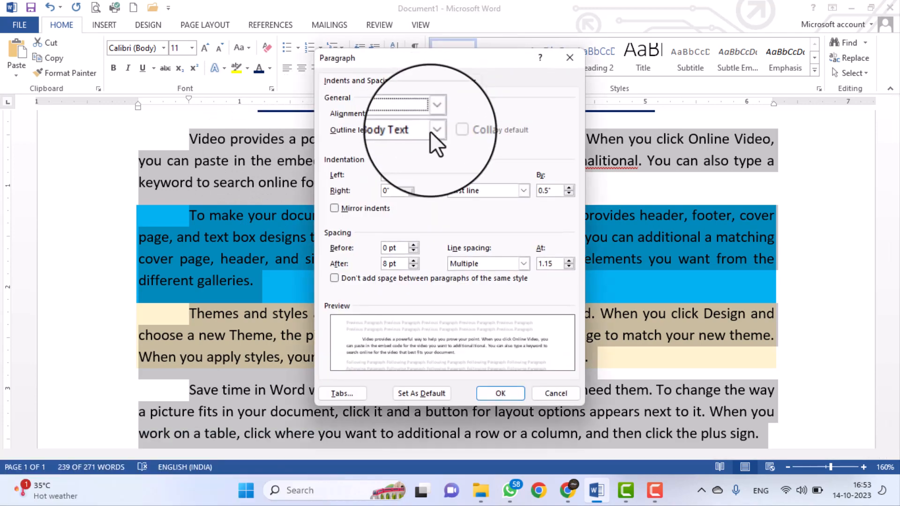
click(456, 191)
click(460, 223)
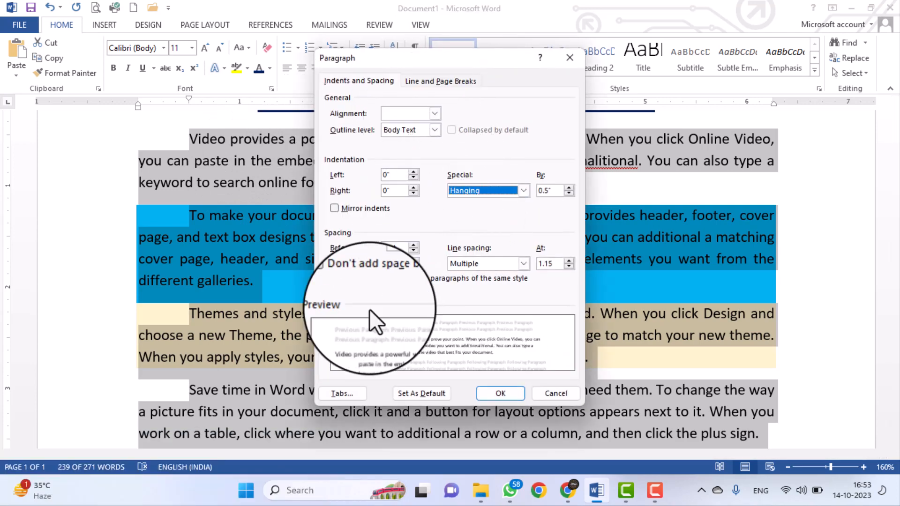
click(484, 395)
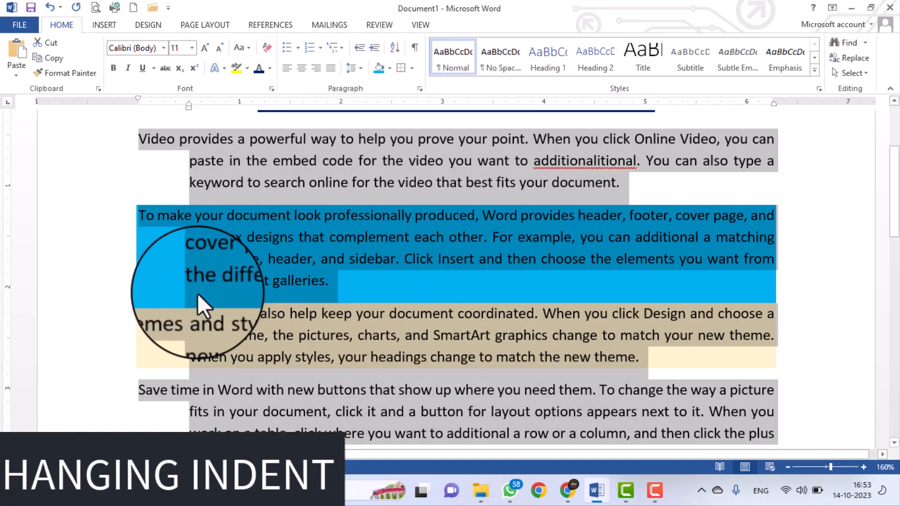
- Set the special indentation of the selected paragraphs back to (none), apply it, and recheck the paragraph settings without further changes
click(420, 86)
click(477, 191)
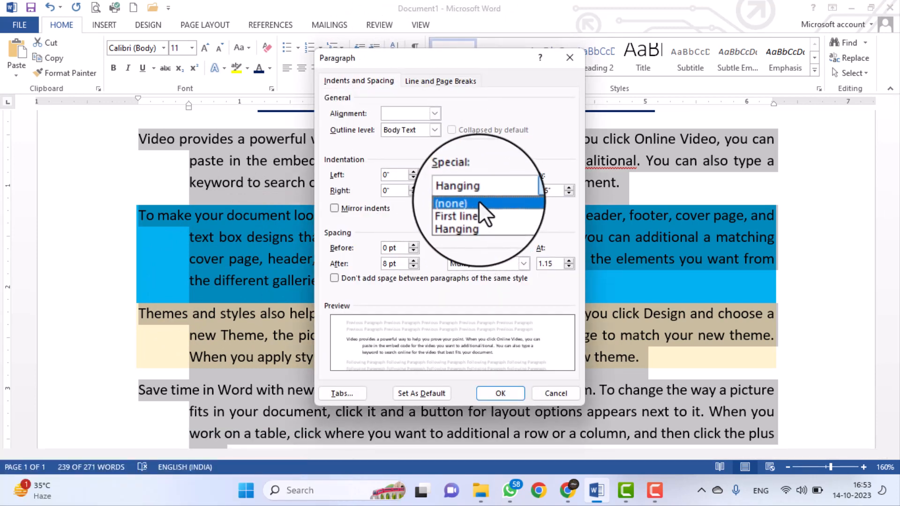
click(479, 203)
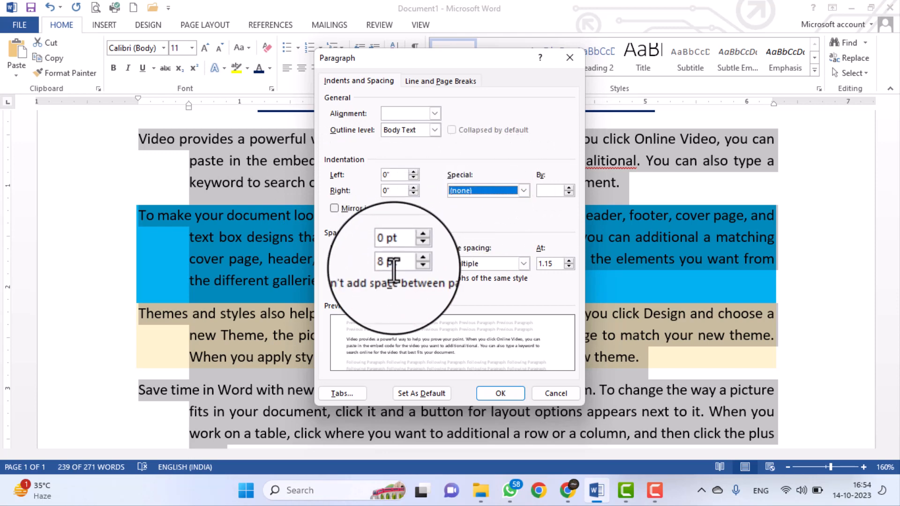
click(399, 250)
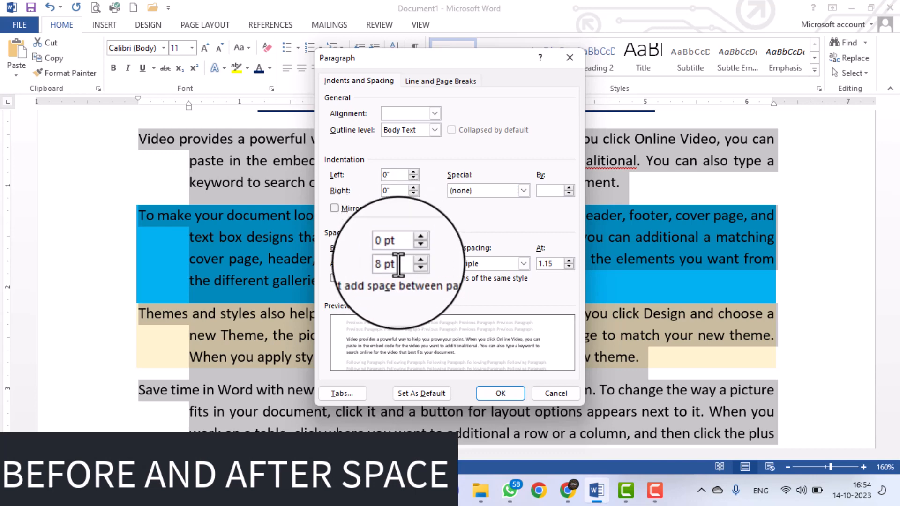
click(499, 393)
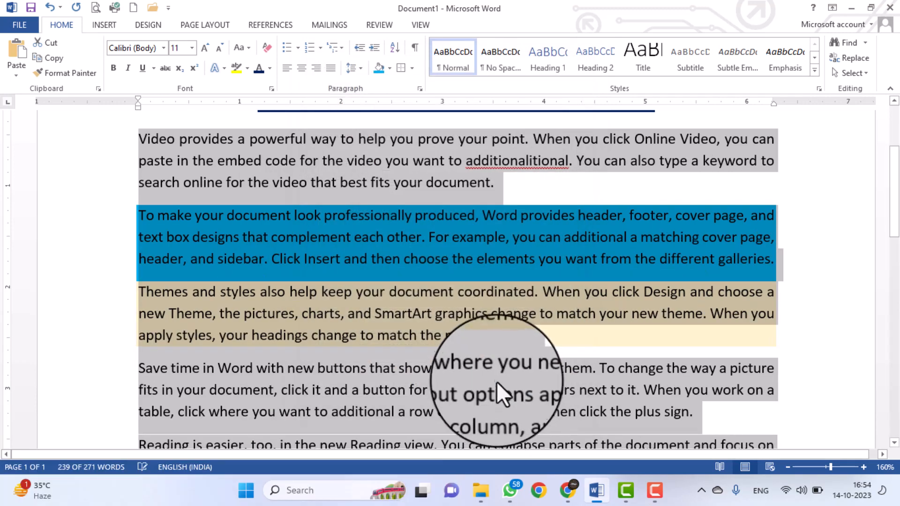
click(419, 88)
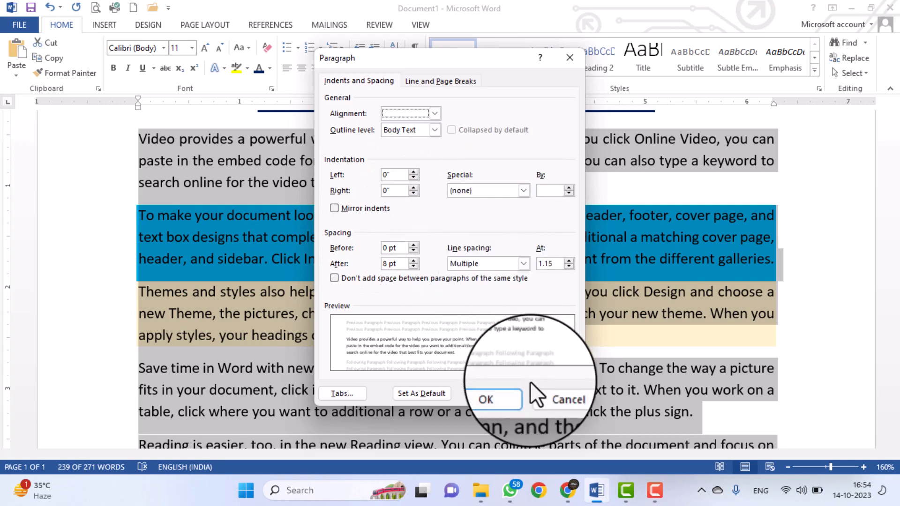
click(544, 391)
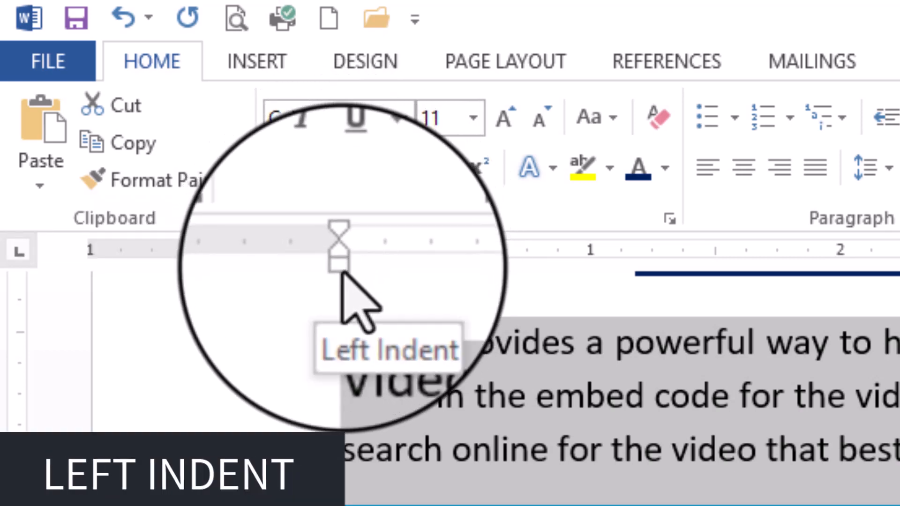
- Shift the selected paragraphs inward with the ruler's Left Indent marker, then restore their left indent to the margin
drag(342, 274, 409, 285)
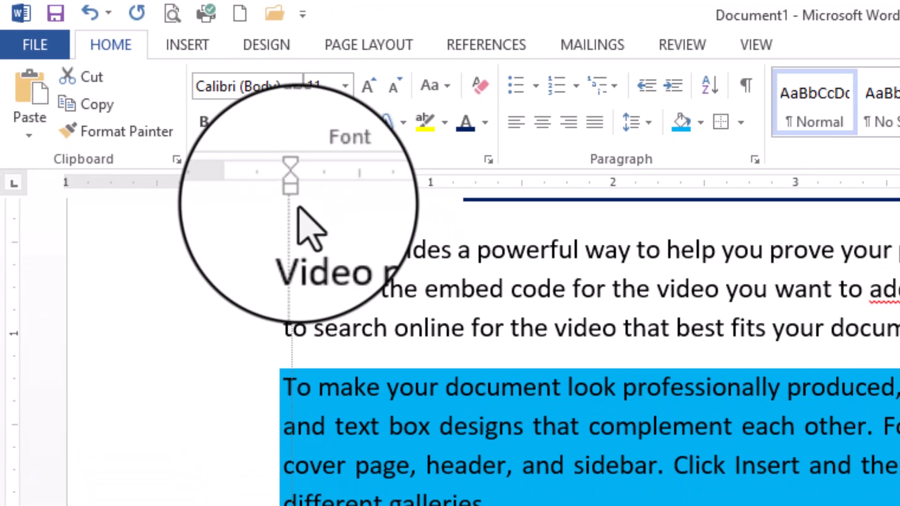
drag(299, 208, 366, 216)
mouse_move(261, 154)
mouse_down()
mouse_move(208, 157)
mouse_move(190, 143)
mouse_move(162, 143)
mouse_up()
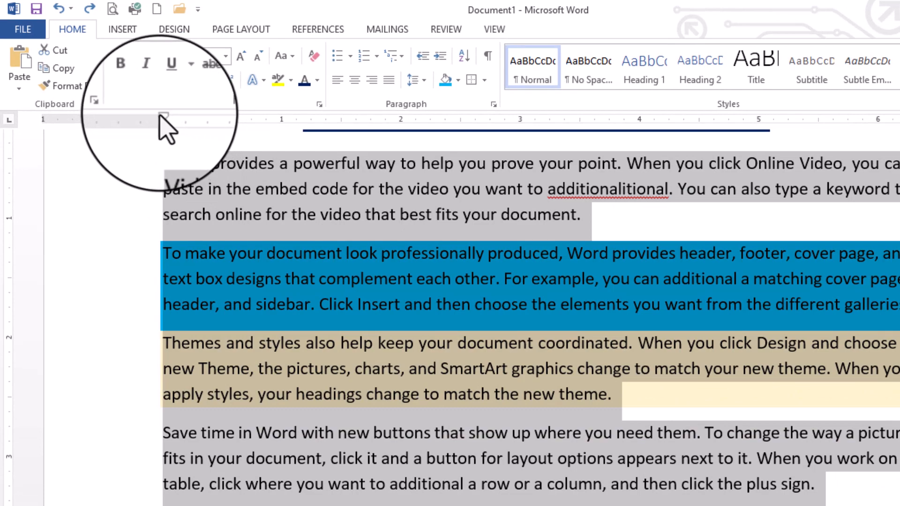
- Try the ruler's First Line Indent marker on the selected paragraphs and move their Right Indent marker slightly inward
mouse_move(164, 118)
mouse_down()
mouse_move(242, 121)
mouse_move(159, 123)
mouse_up()
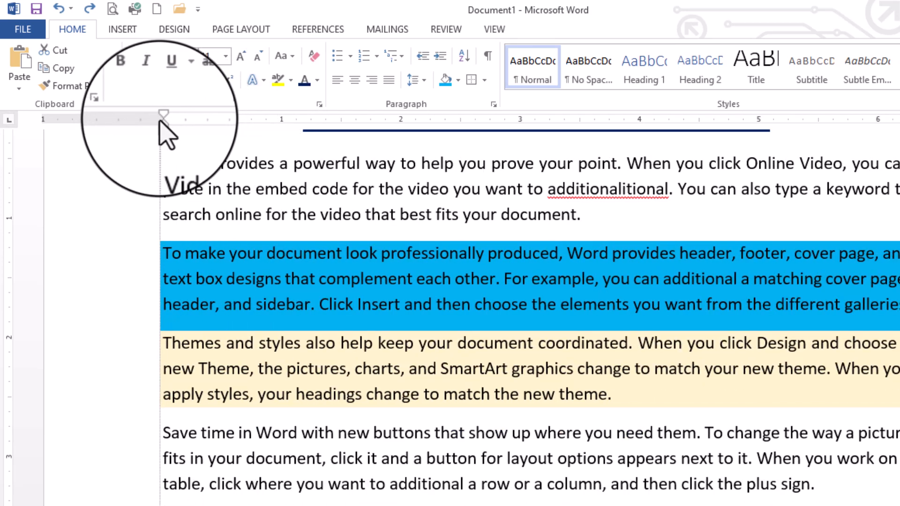
key(ctrl+a)
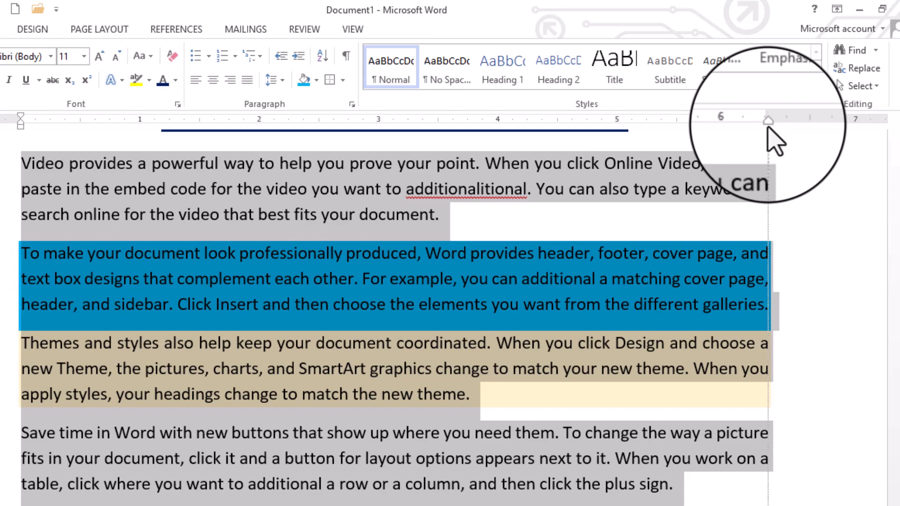
mouse_move(768, 122)
mouse_down()
mouse_move(688, 121)
mouse_move(763, 121)
mouse_up()
key(ctrl+a)
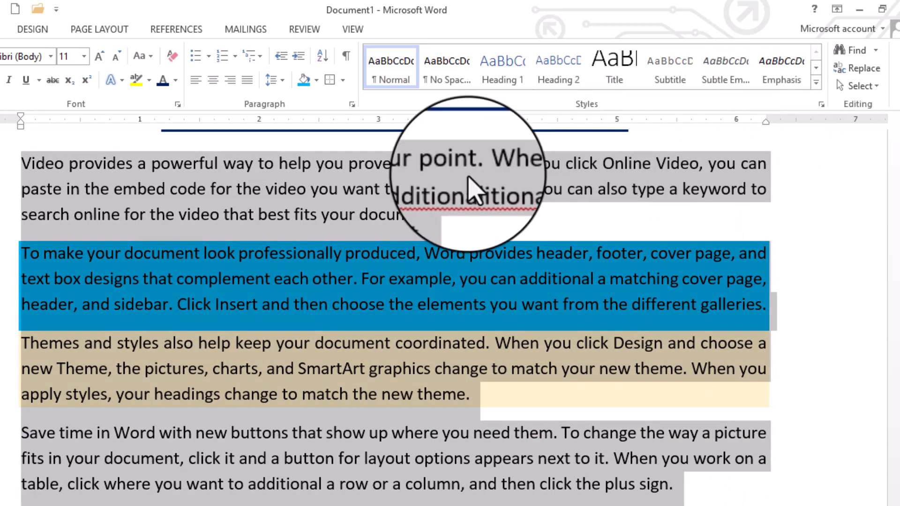